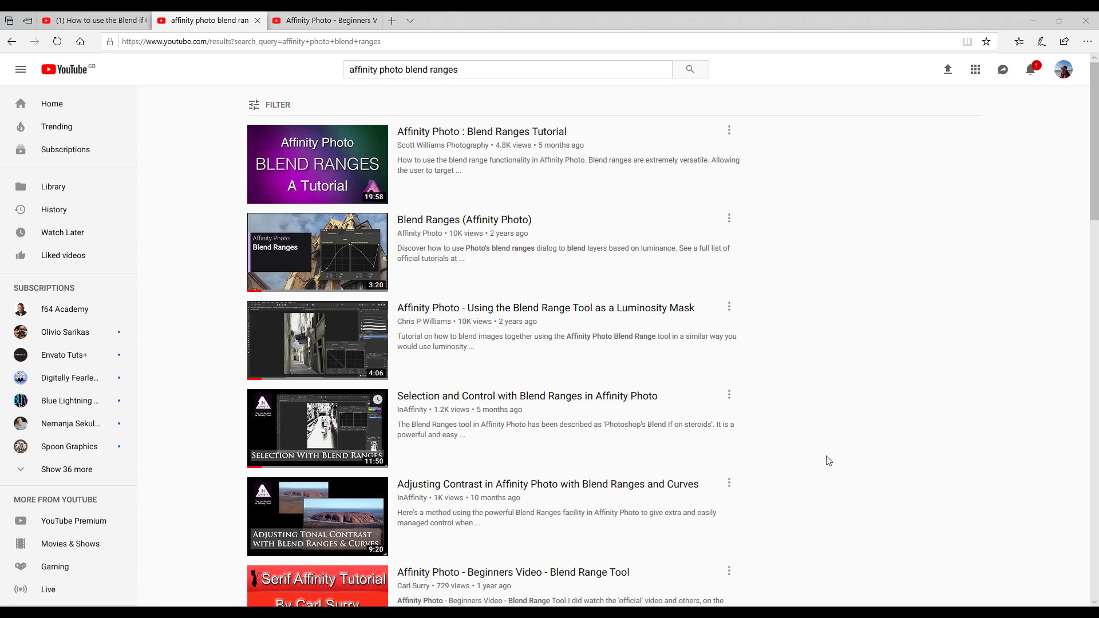
Step: Look through the YouTube results for Affinity Photo blend ranges and show the video about Photoshop's Blend If options
scroll(609, 483, "down", 1)
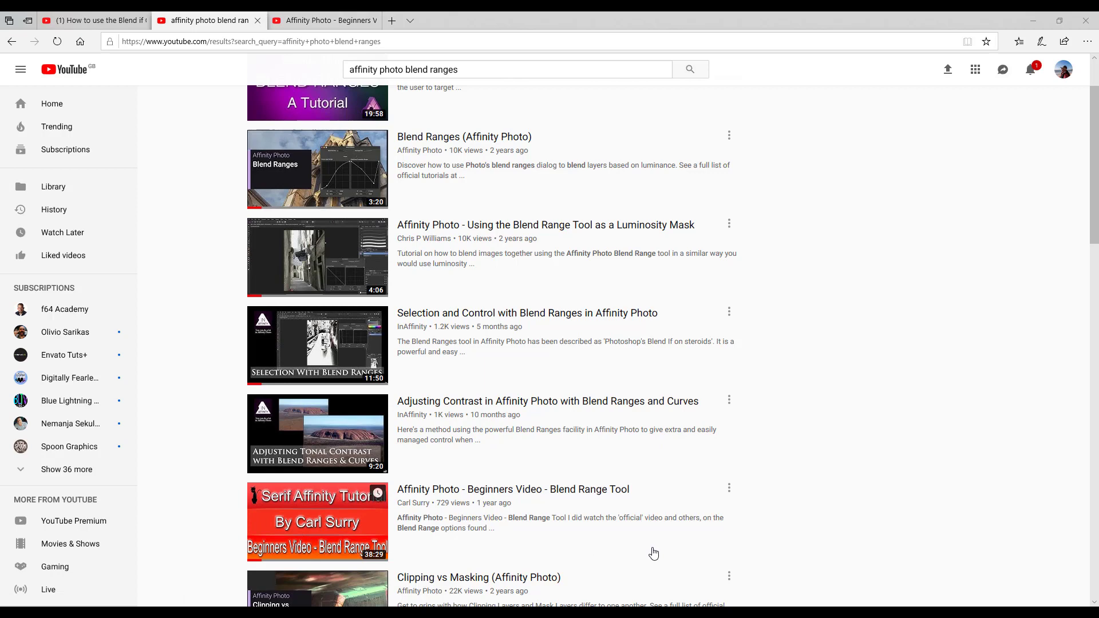
scroll(654, 553, "up", 2)
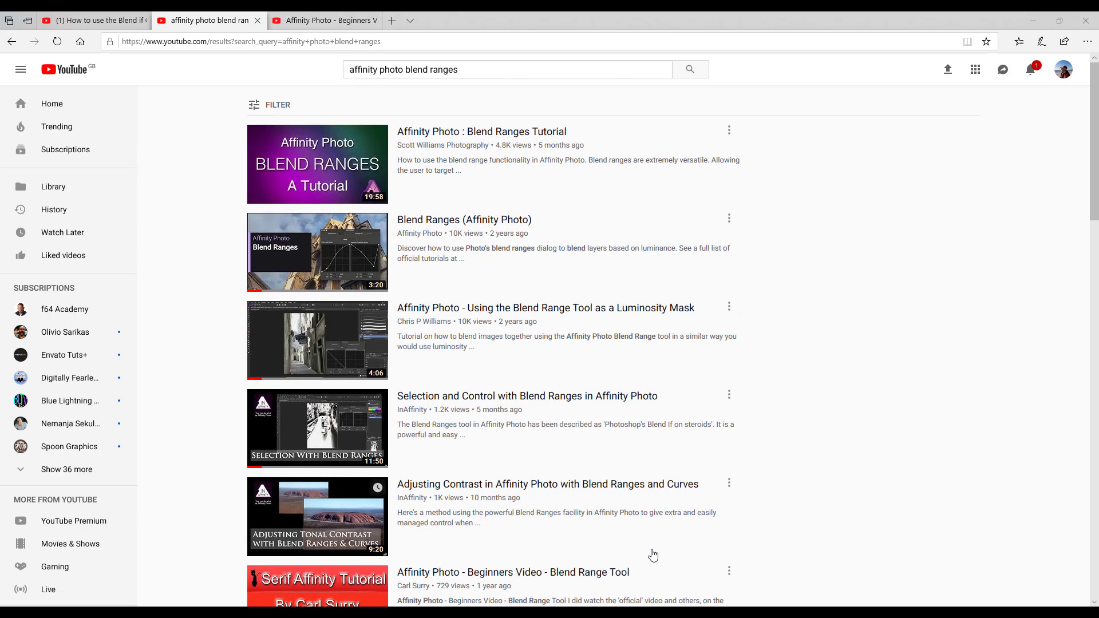
scroll(652, 554, "down", 1)
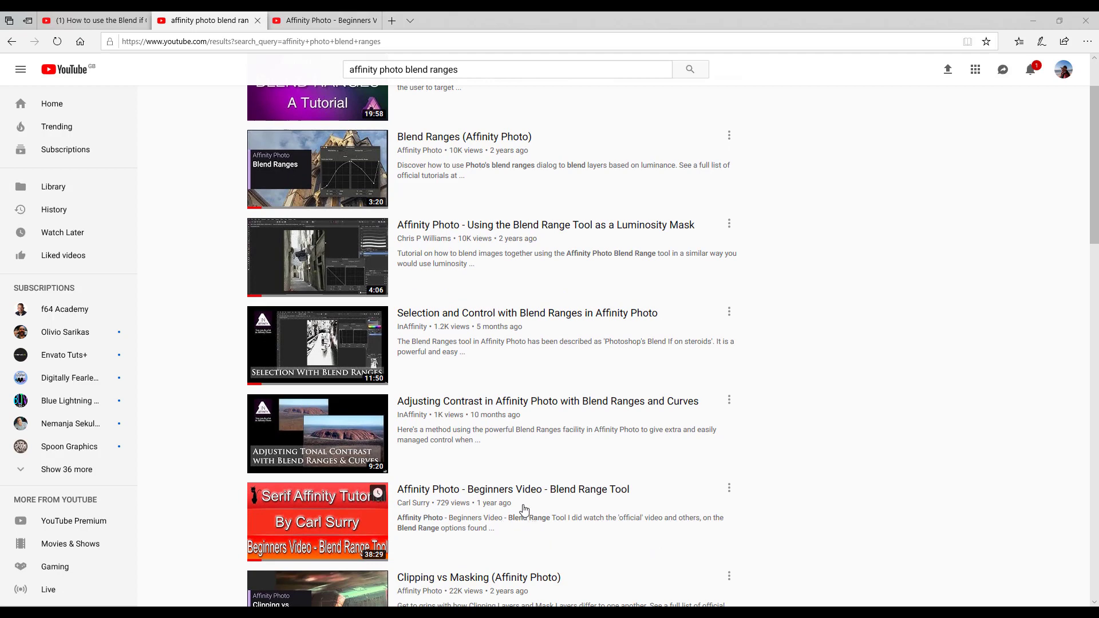
scroll(524, 509, "up", 1)
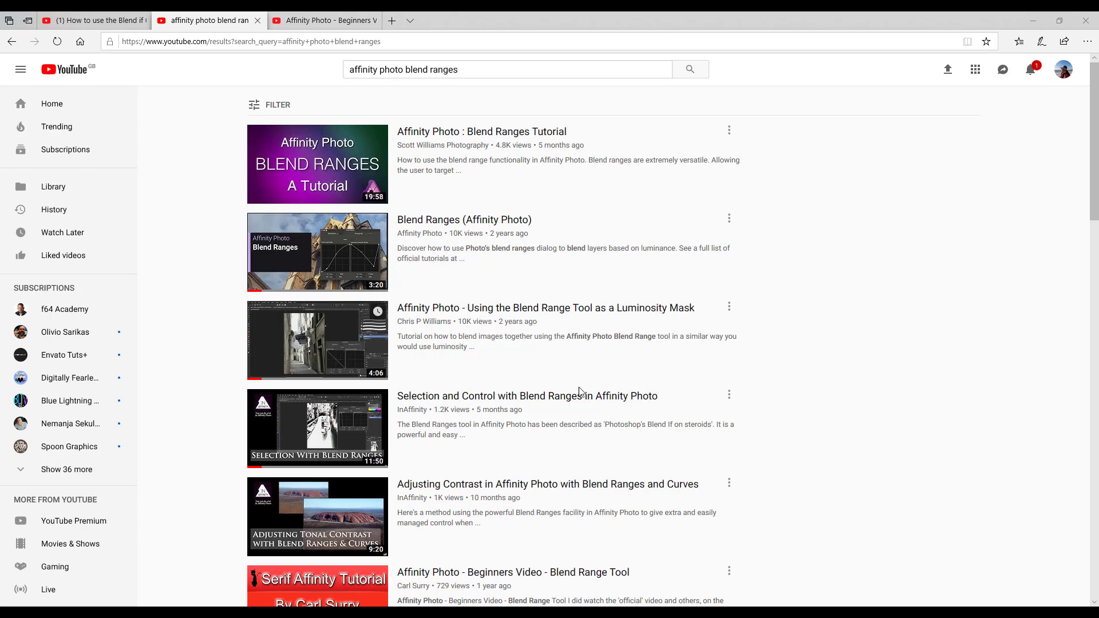
left_click(119, 21)
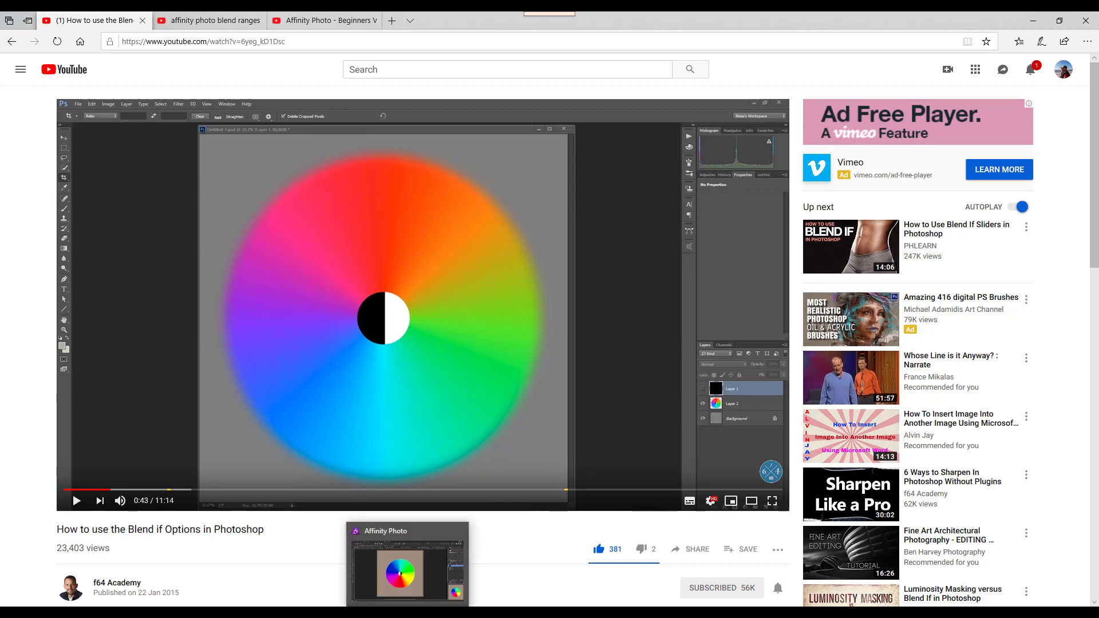
Step: Compare the colour wheel in the Photoshop video with the one in Affinity Photo, finishing in Affinity Photo
left_click(406, 561)
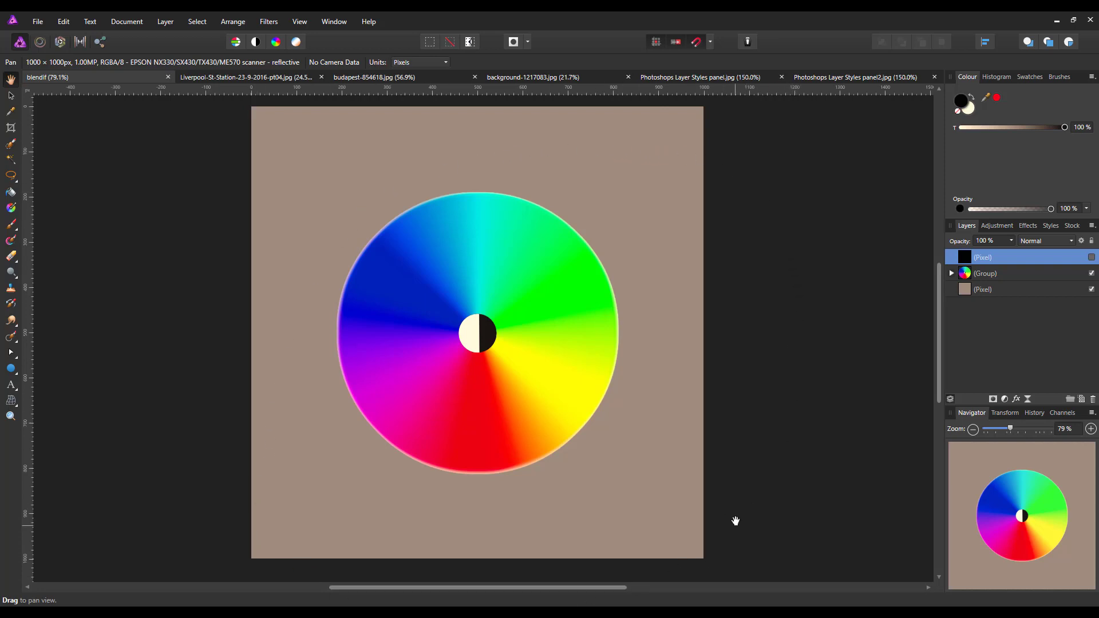
left_click(262, 614)
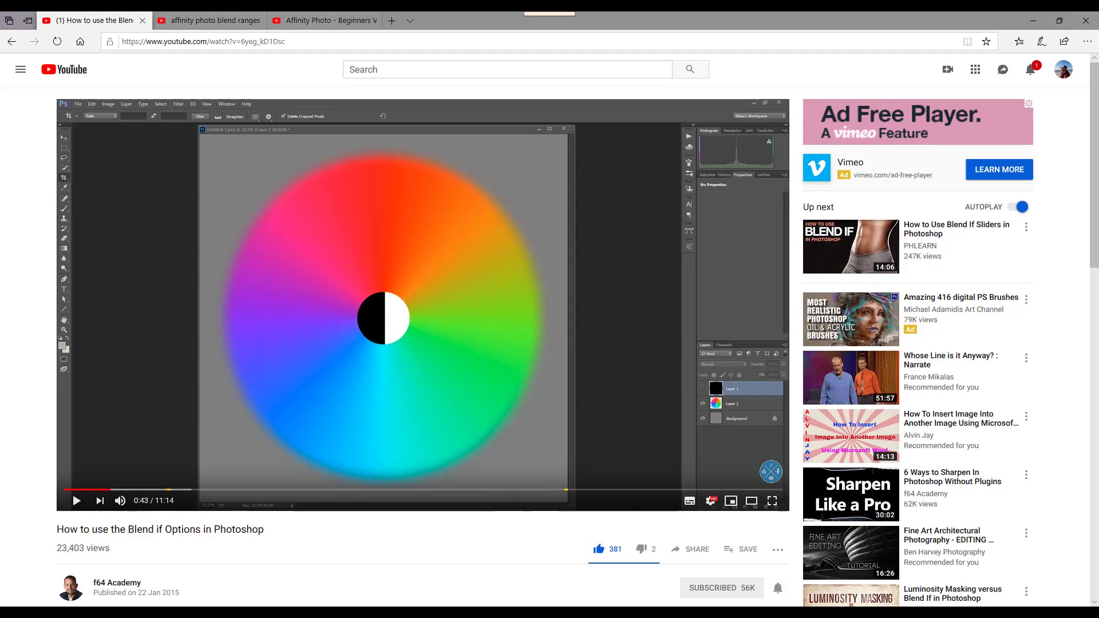
mouse_move(407, 614)
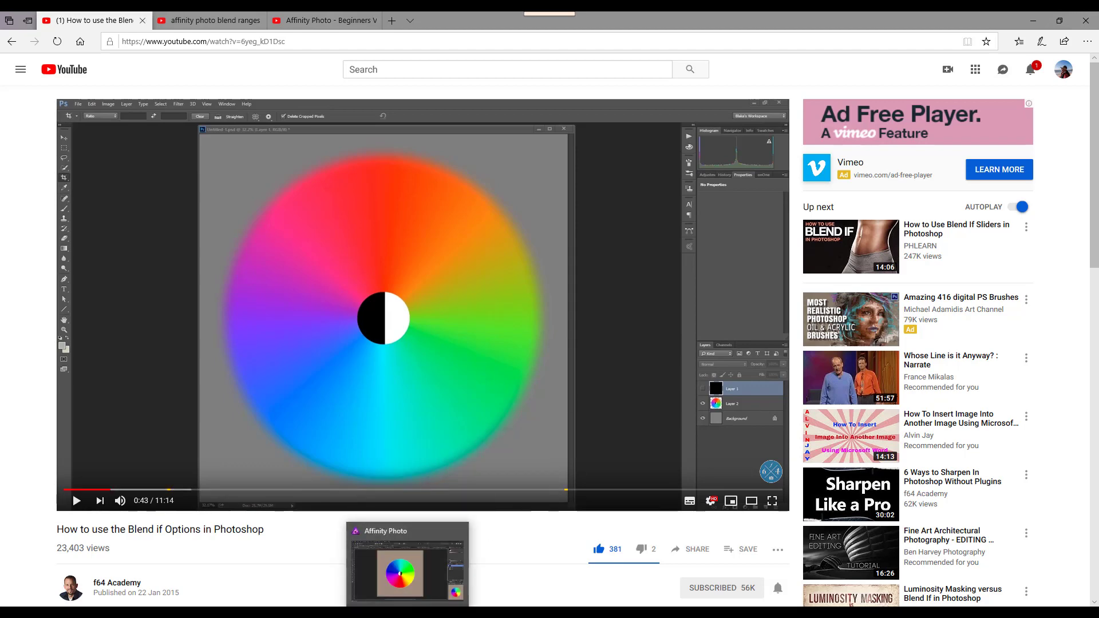
left_click(407, 567)
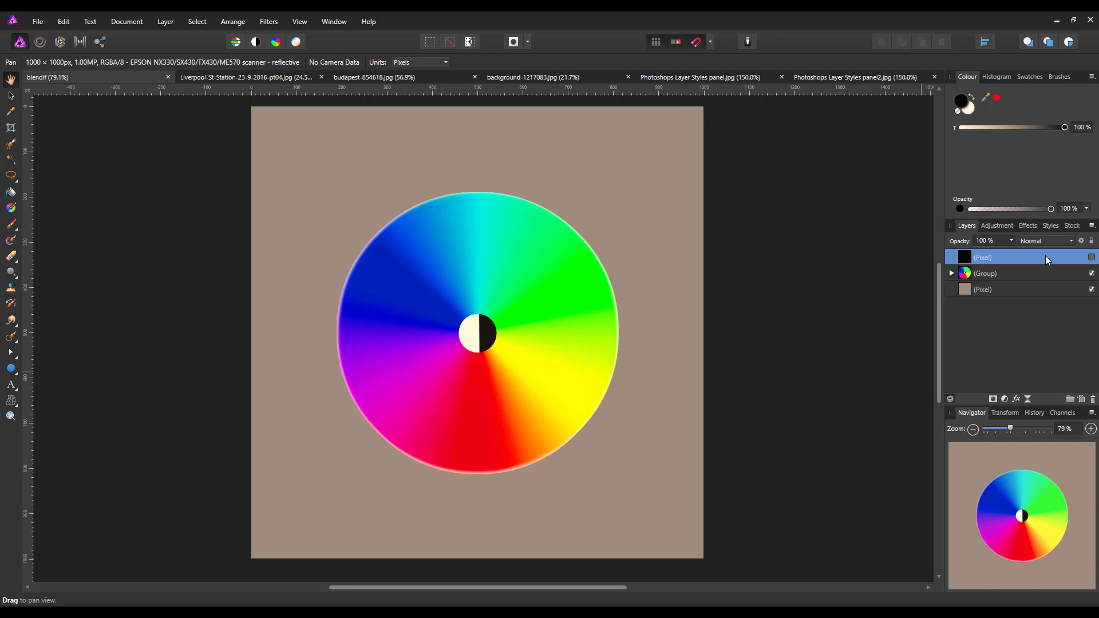
Step: Preview the black layer over the colour wheel, and view the Photoshops Layer Styles panel.jpg reference before returning to the blendif document
left_click(1091, 257)
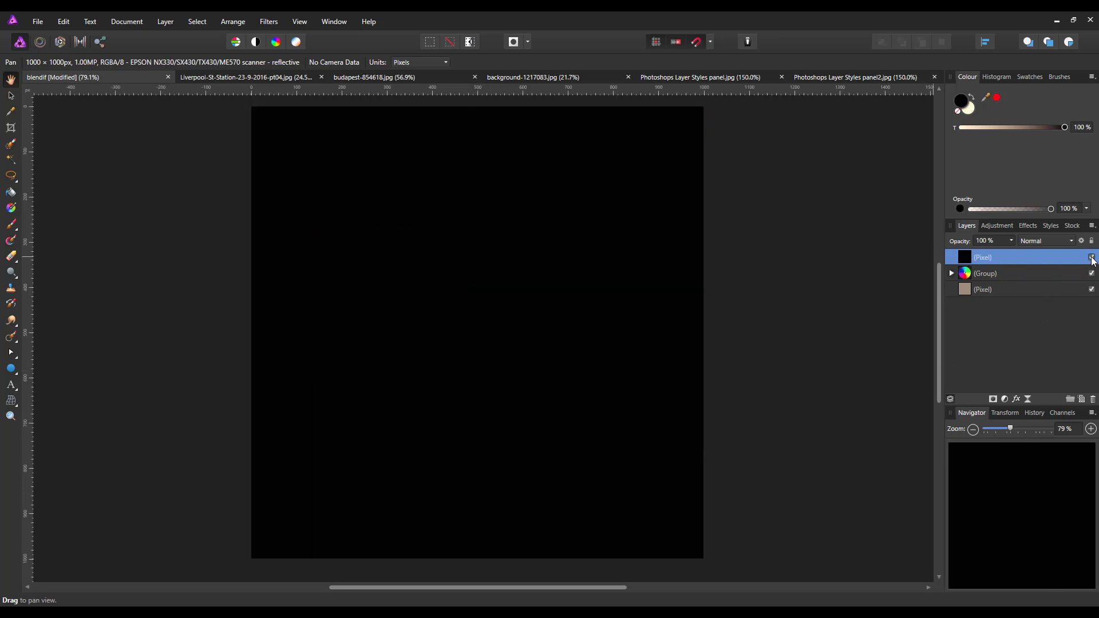
left_click(1092, 258)
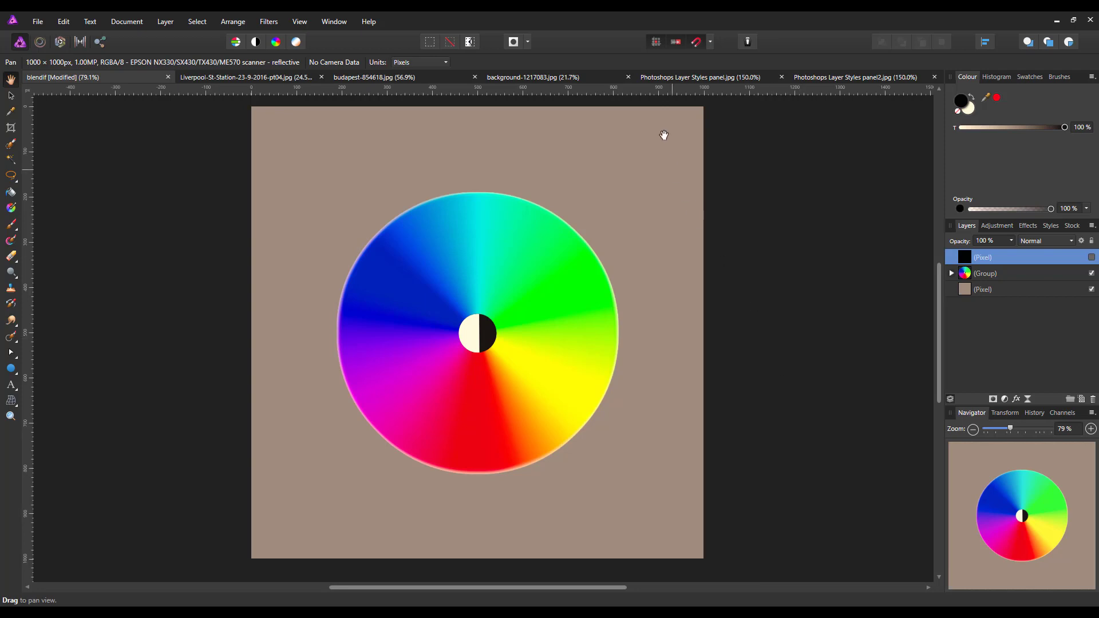
left_click(715, 82)
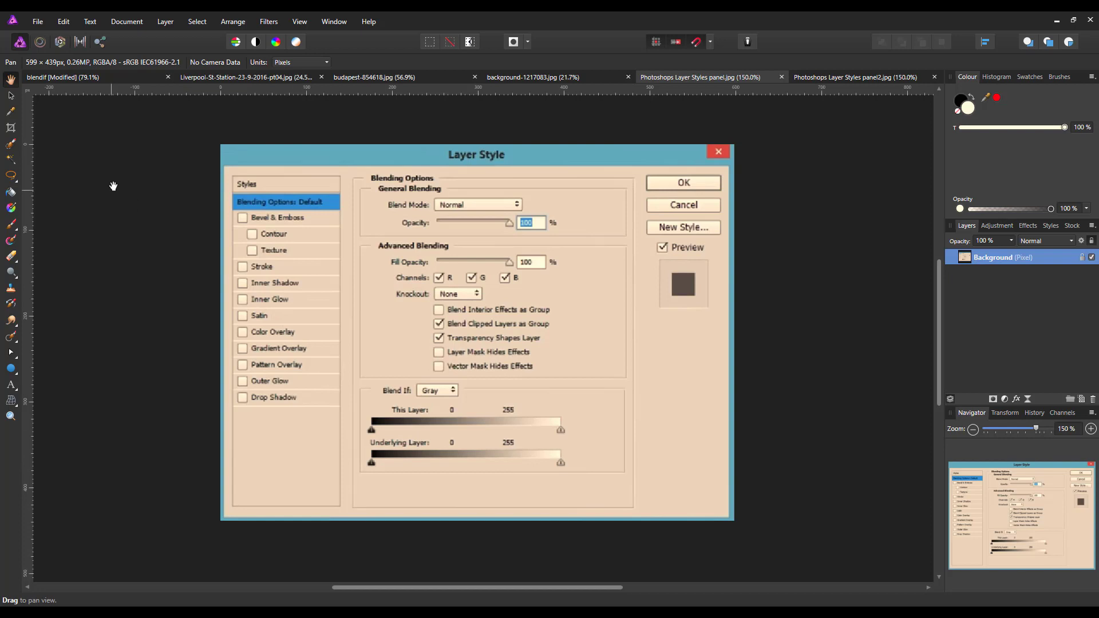
left_click(126, 78)
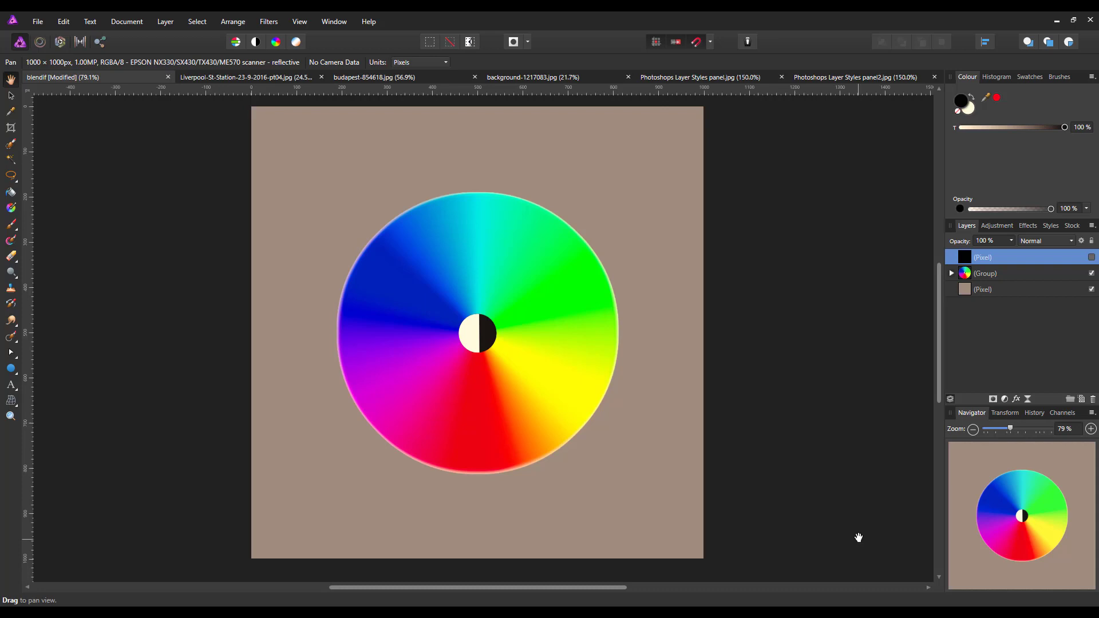
Step: Open the blend options for the black top layer, make that layer visible and move the dialog clear of the colour wheel
left_click(1082, 242)
left_click_drag(658, 172, 933, 139)
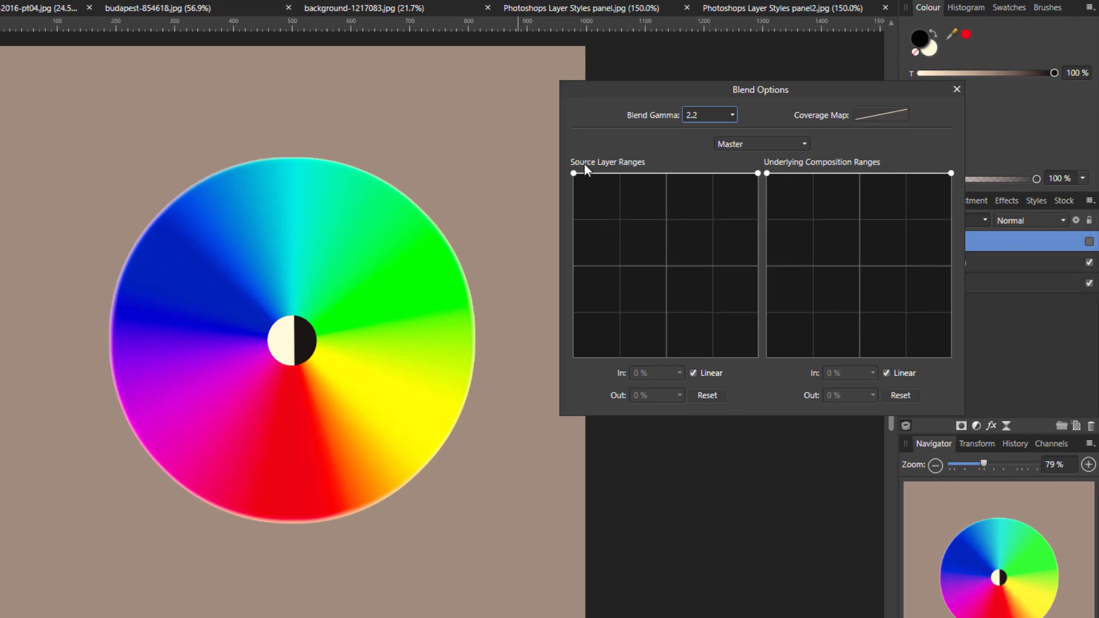
left_click(605, 8)
left_click(607, 8)
left_click_drag(788, 92, 653, 91)
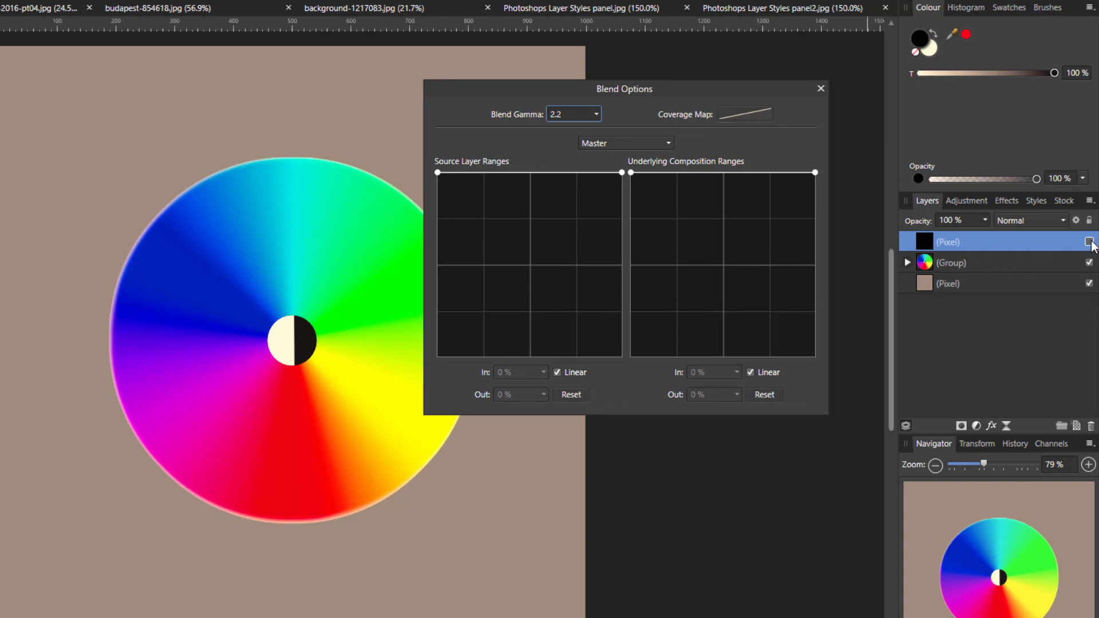
left_click(1090, 241)
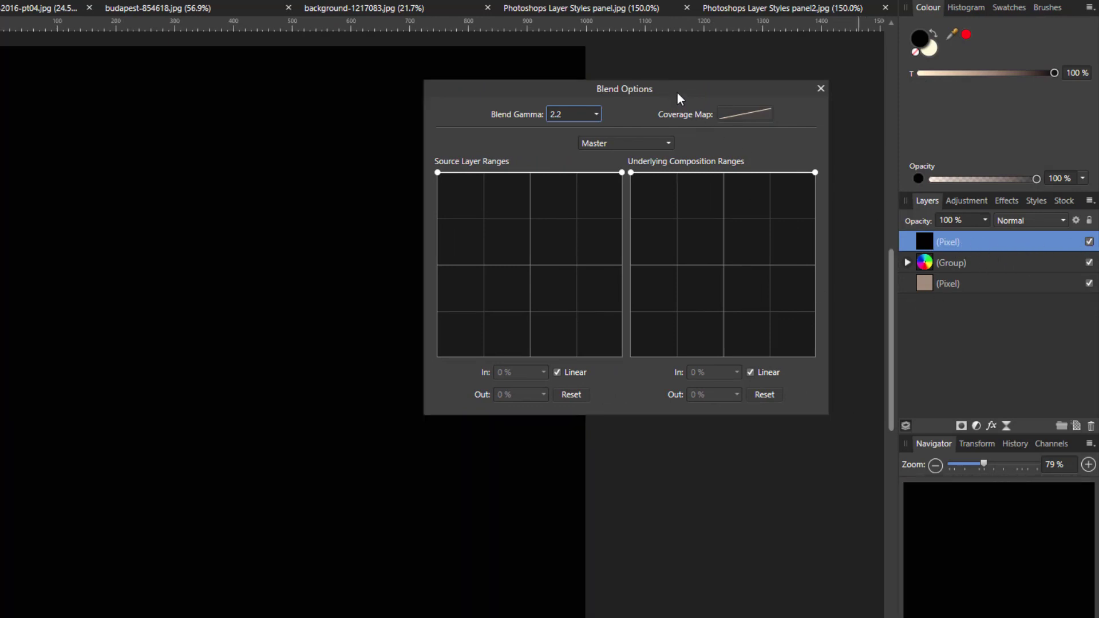
left_click_drag(673, 91, 710, 64)
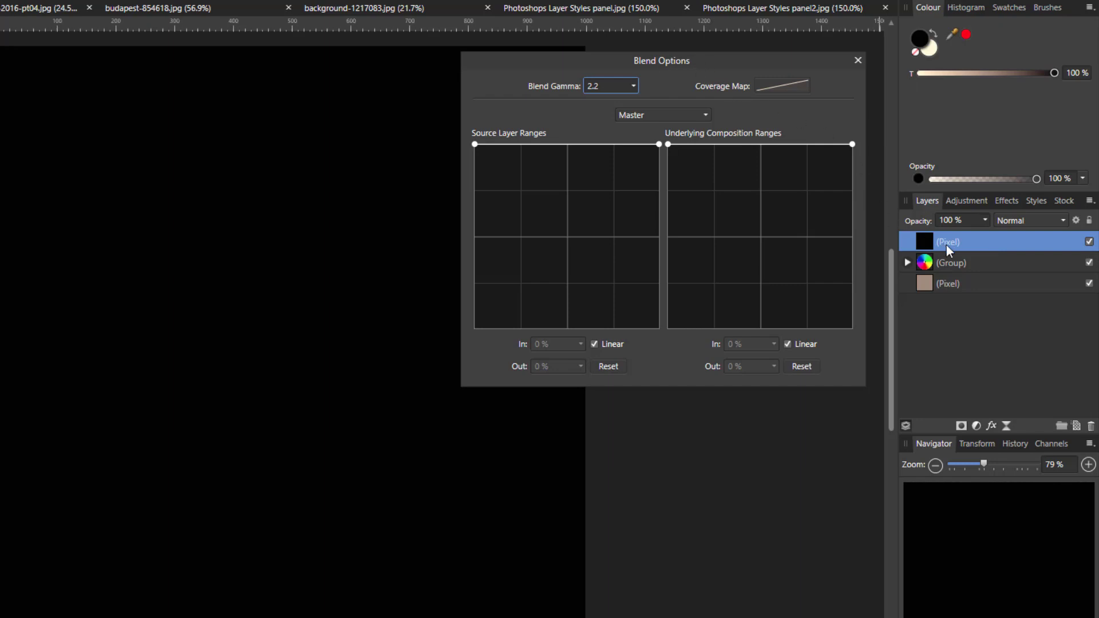
left_click_drag(726, 63, 849, 60)
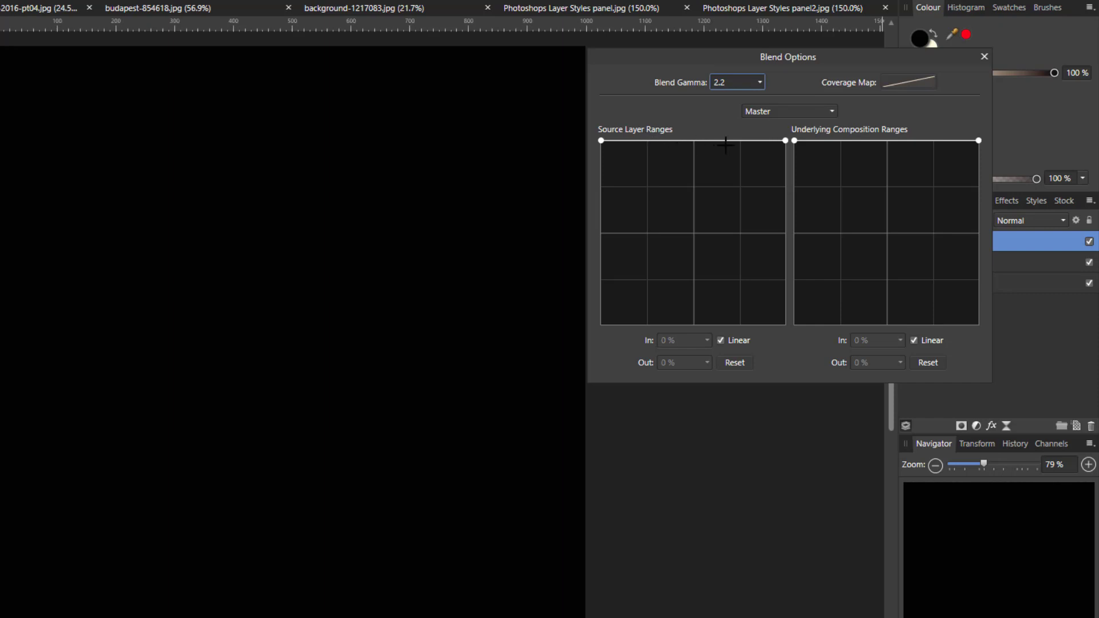
Step: Try lowering the shadow end of the Master source layer range to 0 % output, and reset the curve
left_click(785, 140)
mouse_move(786, 141)
left_mouse_down()
mouse_move(798, 215)
mouse_move(791, 324)
mouse_move(690, 335)
mouse_move(623, 325)
mouse_move(781, 308)
mouse_move(784, 263)
mouse_move(768, 225)
mouse_move(736, 216)
mouse_move(714, 238)
mouse_move(707, 291)
mouse_move(758, 293)
mouse_move(722, 212)
mouse_move(659, 265)
mouse_move(753, 246)
mouse_move(743, 166)
mouse_move(719, 150)
mouse_move(690, 193)
mouse_move(744, 144)
mouse_move(726, 142)
mouse_move(786, 141)
left_mouse_up()
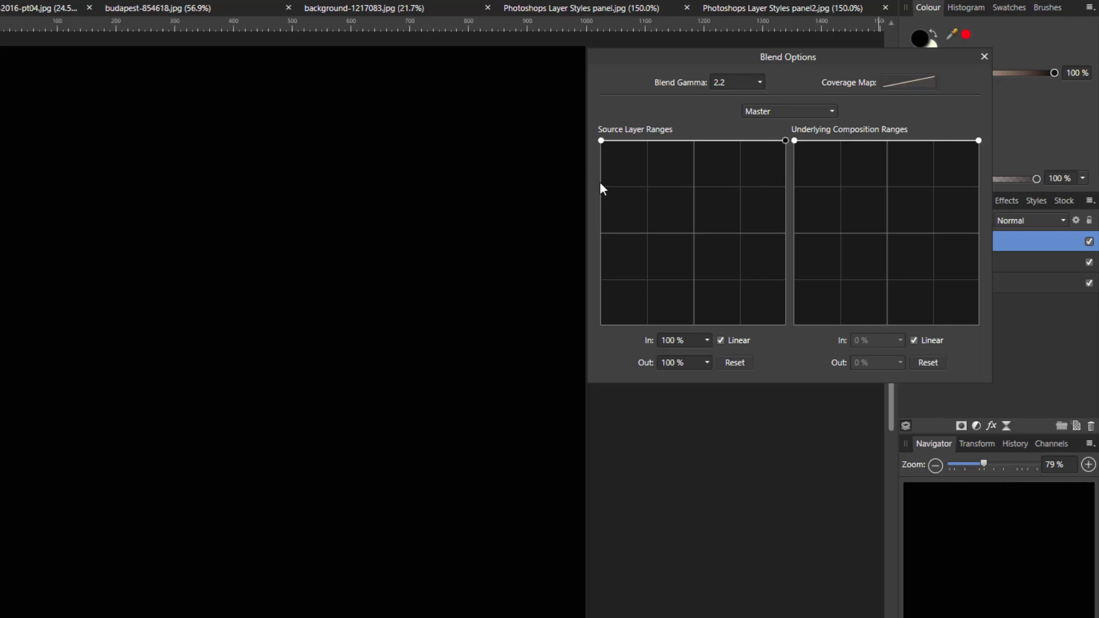
left_click(600, 140)
left_click_drag(600, 140, 592, 330)
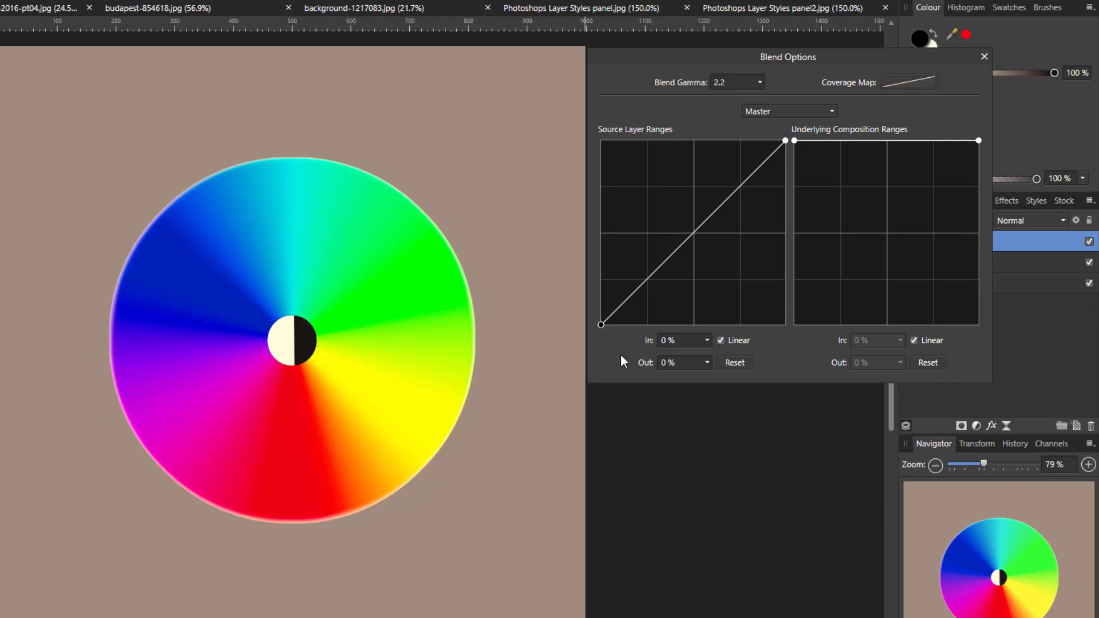
left_click(740, 363)
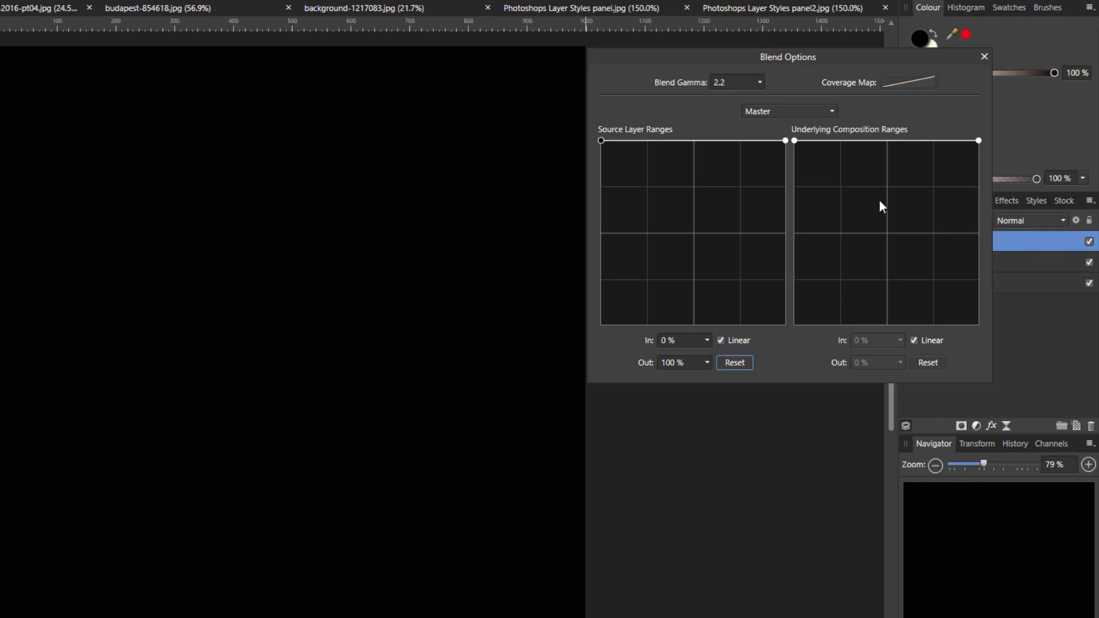
Step: Try the Master underlying composition range with its highlight end, and separately its shadow end, at 0 % output, resetting after each
left_click(979, 140)
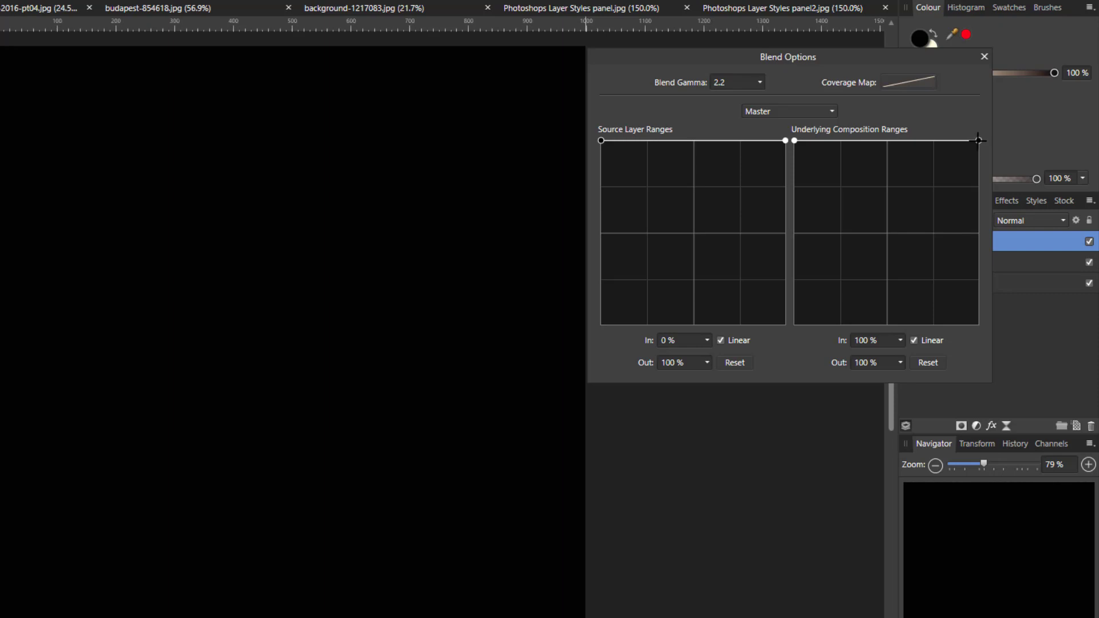
left_click_drag(980, 139, 993, 327)
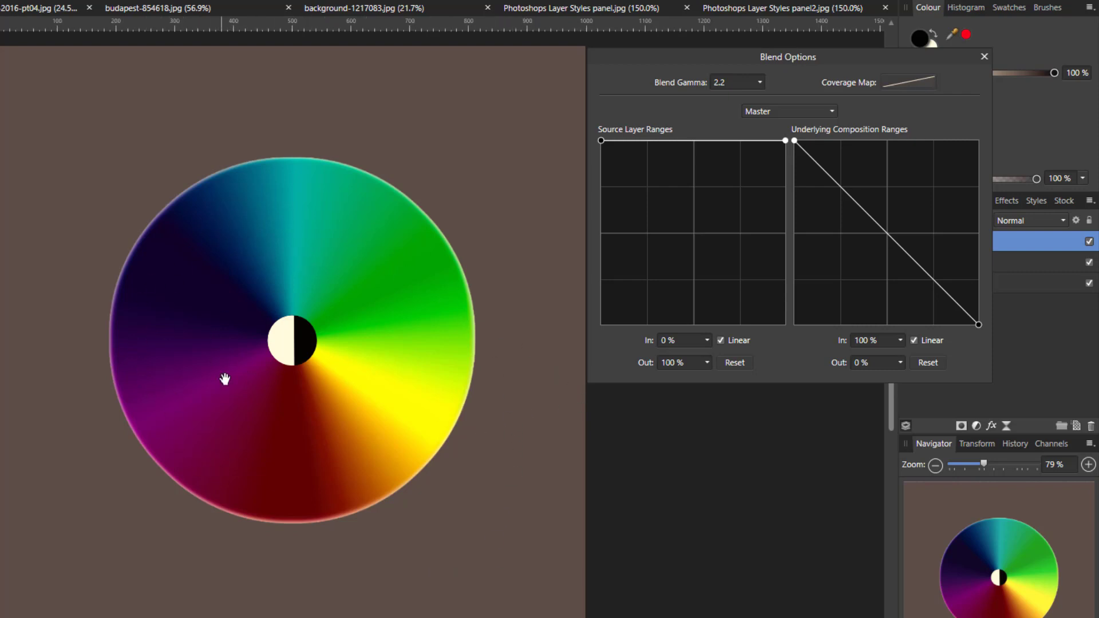
left_click(927, 363)
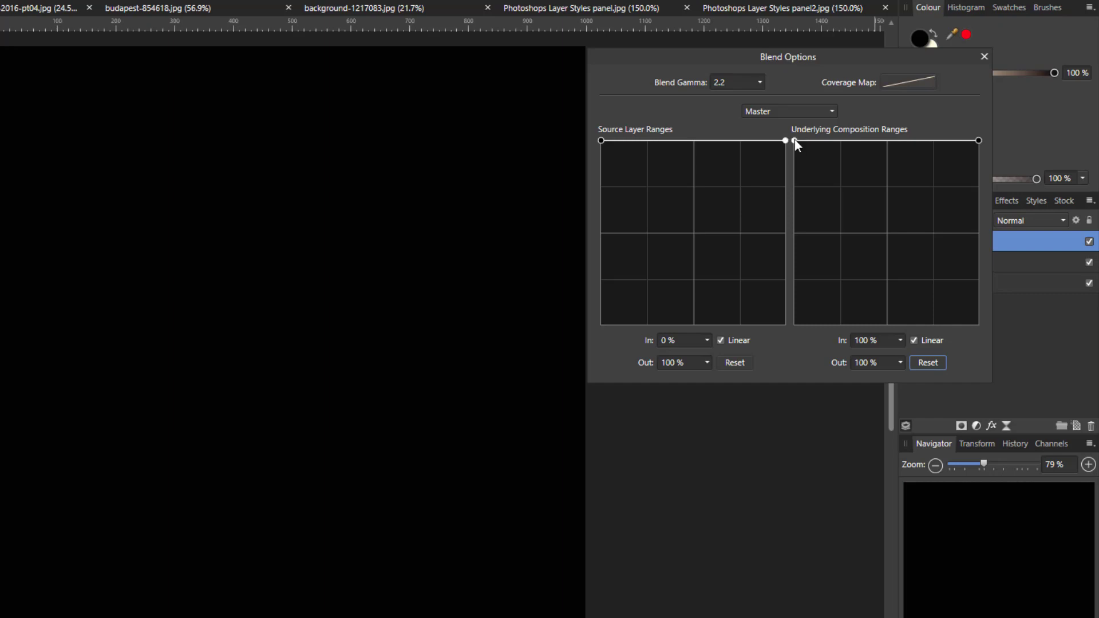
left_click_drag(795, 140, 780, 325)
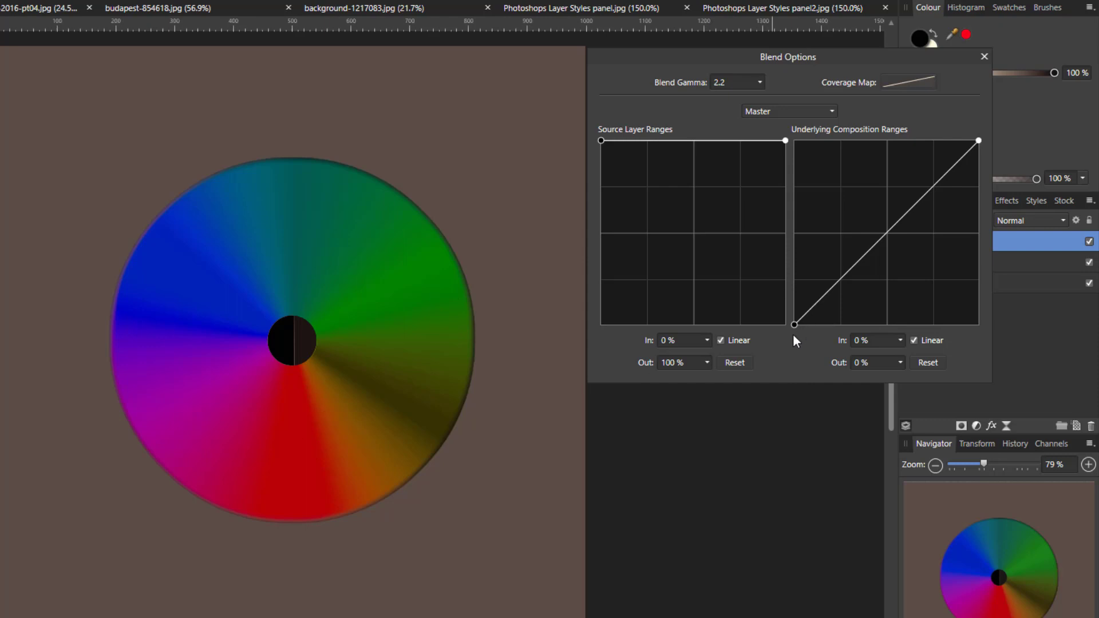
left_click(930, 363)
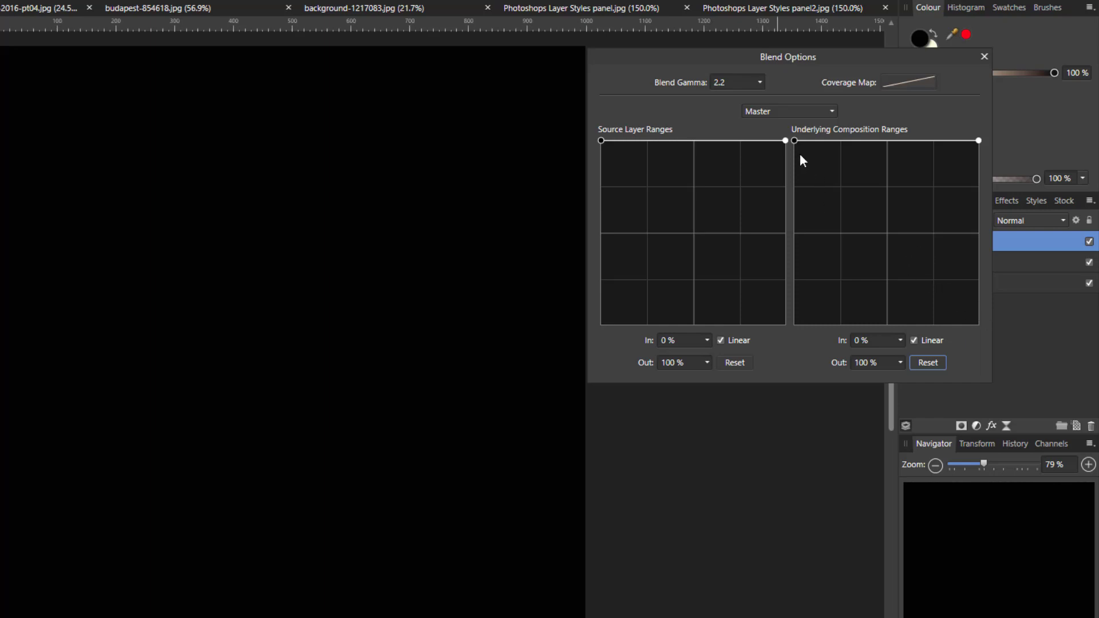
Step: Try a Master underlying range rising from 0 % output with a middle node at 50.5 % in and 49.1 % out, and reset it
left_click_drag(794, 142, 792, 325)
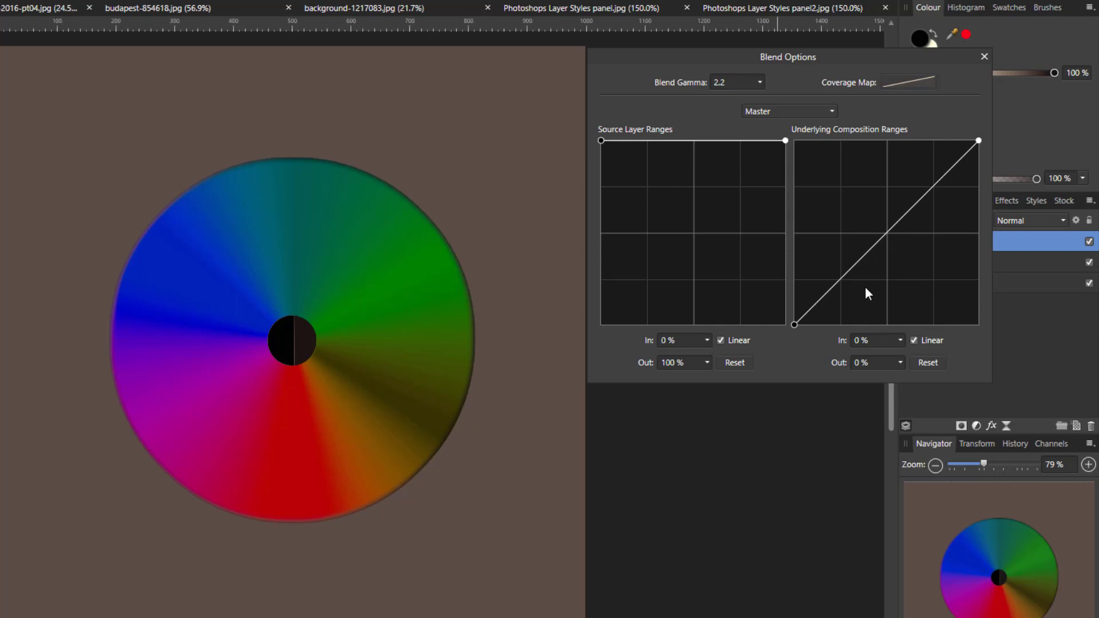
left_click(888, 231)
left_click_drag(888, 232, 887, 232)
mouse_move(886, 232)
left_mouse_down()
mouse_move(836, 202)
mouse_move(905, 247)
mouse_move(937, 287)
mouse_move(964, 290)
mouse_move(973, 324)
mouse_move(994, 328)
mouse_move(884, 228)
mouse_move(808, 184)
mouse_move(796, 139)
mouse_move(888, 233)
left_mouse_up()
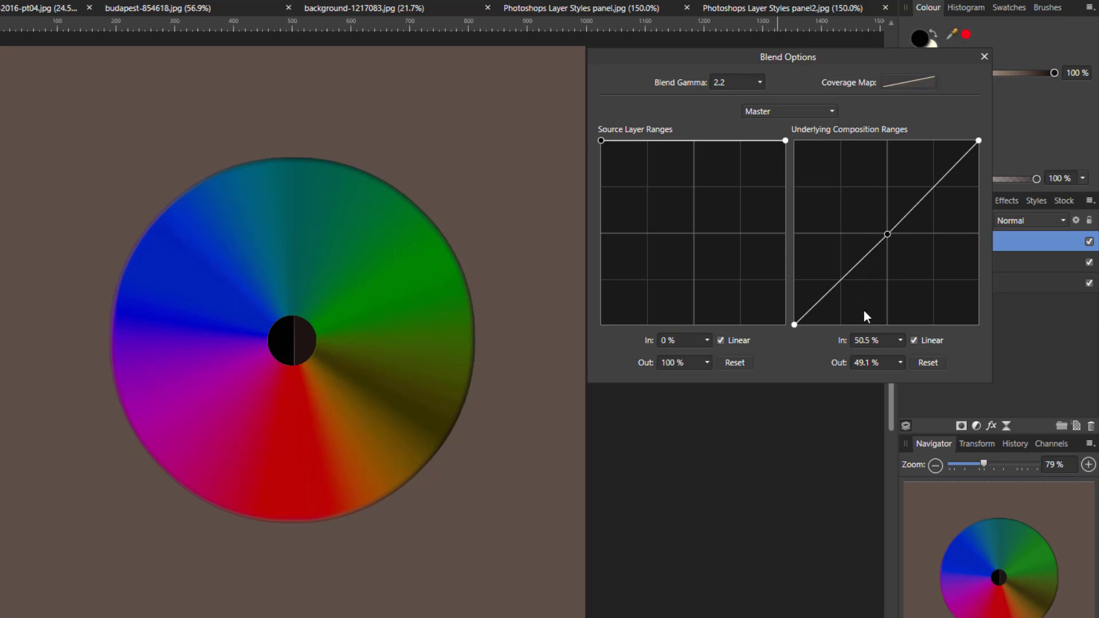
left_click(926, 364)
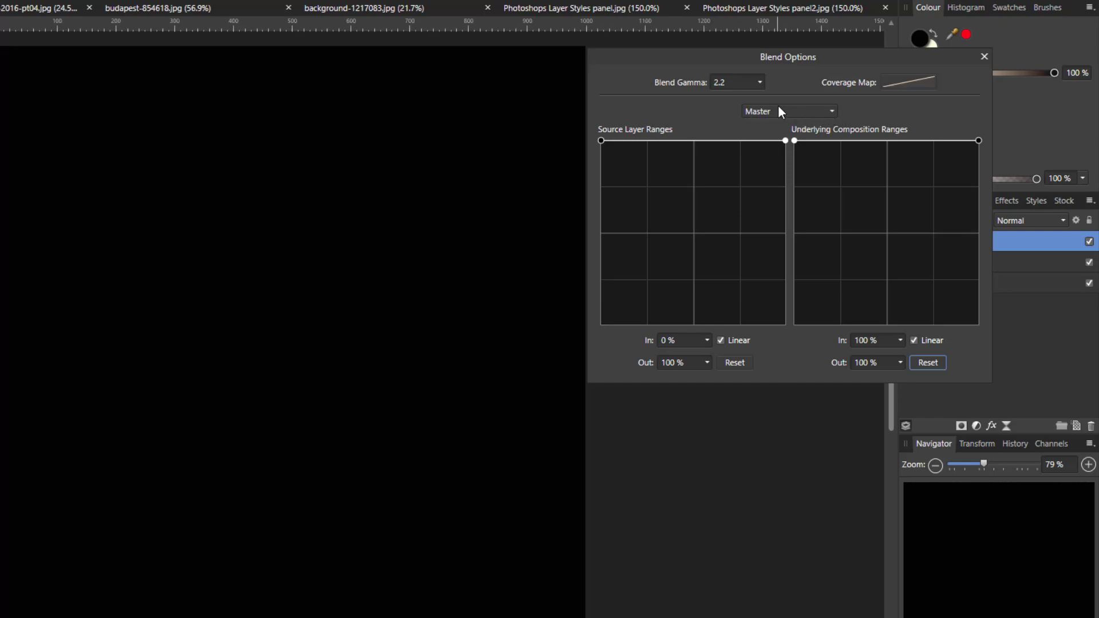
Step: Try the Red channel's underlying composition range with its highlight end, and separately its shadow end, at 0 % output, resetting after each
left_click(757, 113)
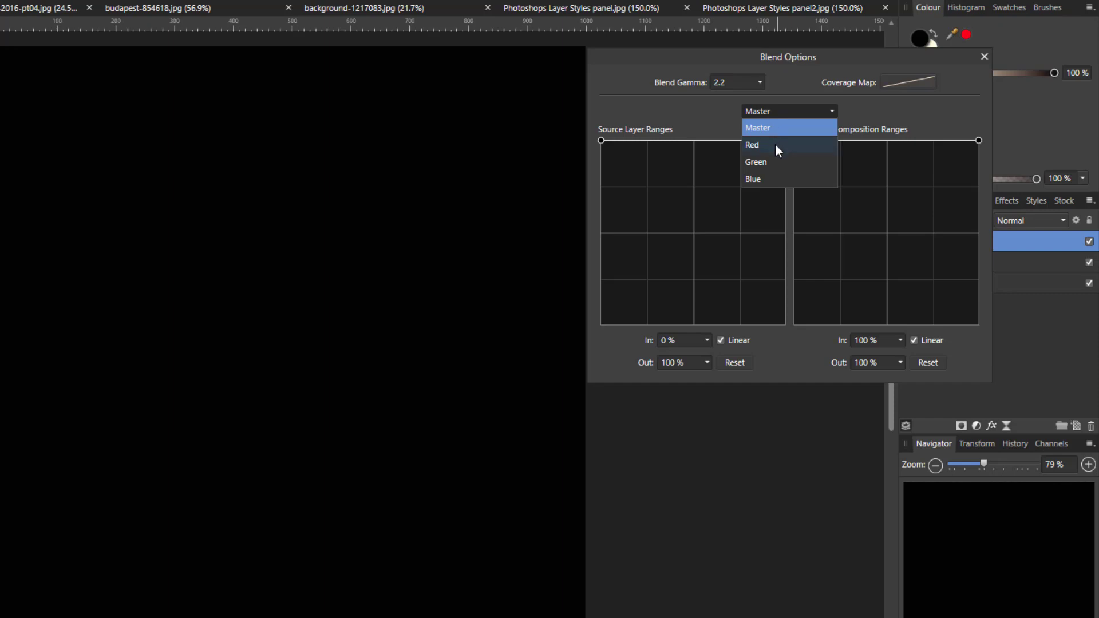
left_click(778, 150)
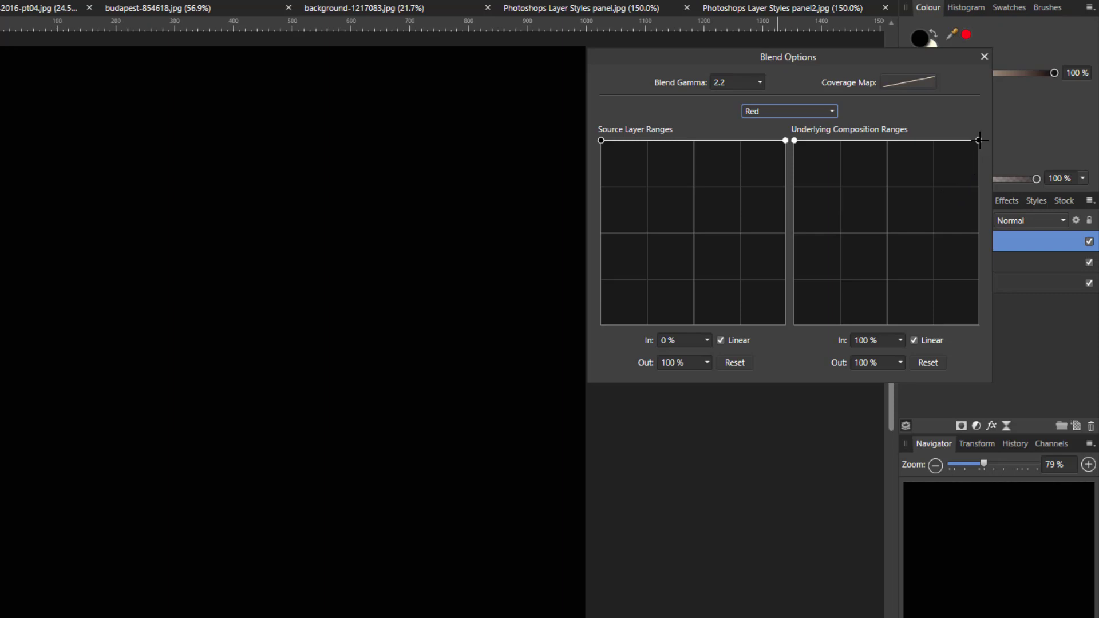
left_click_drag(979, 140, 998, 329)
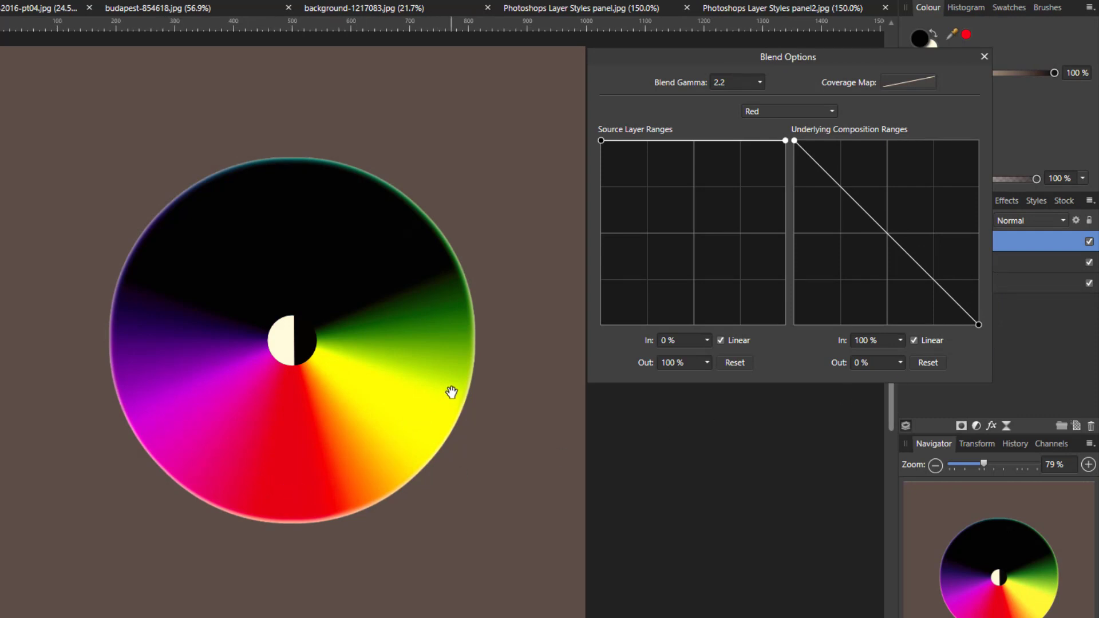
left_click(934, 363)
left_click_drag(795, 141, 783, 331)
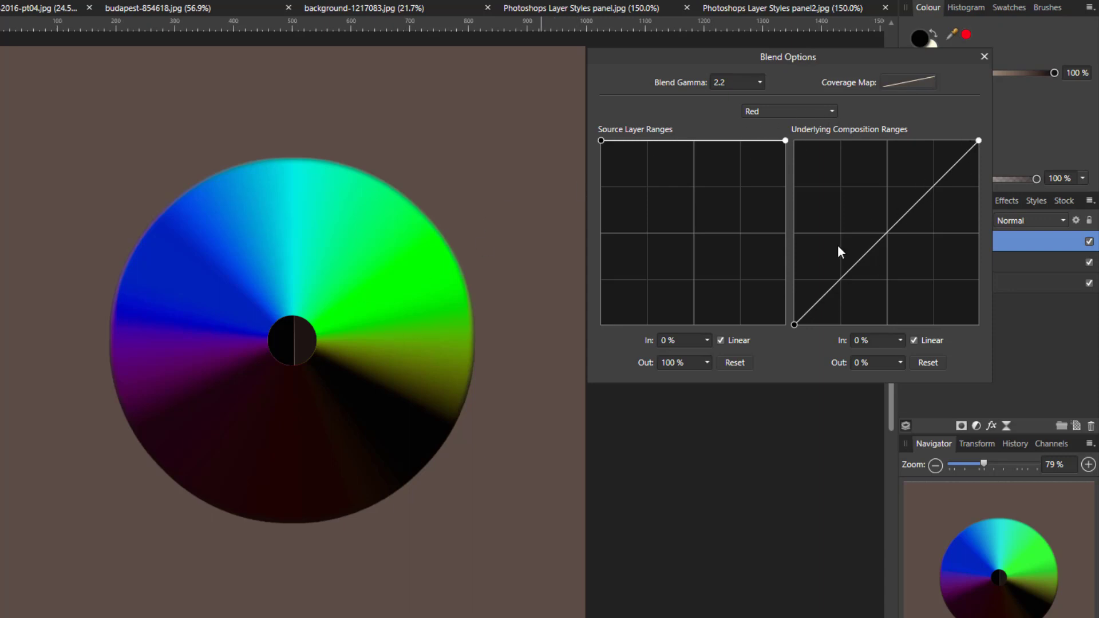
left_click(930, 363)
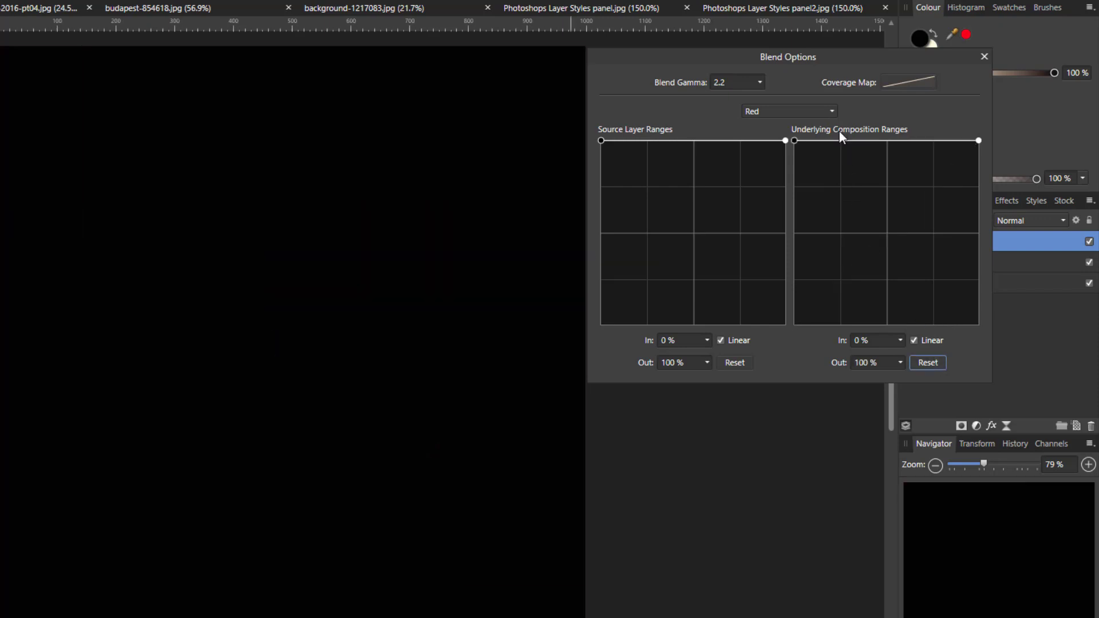
Step: Try the Green channel's underlying composition range with its highlight end, and separately its shadow end, at 0 % output, resetting after each
left_click(833, 111)
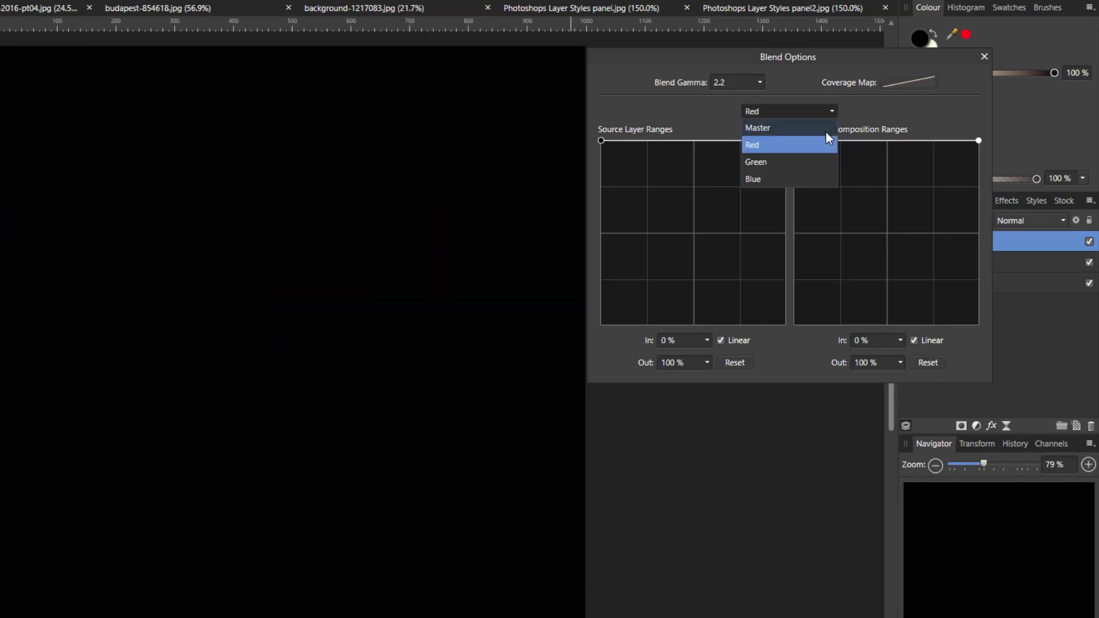
left_click(810, 163)
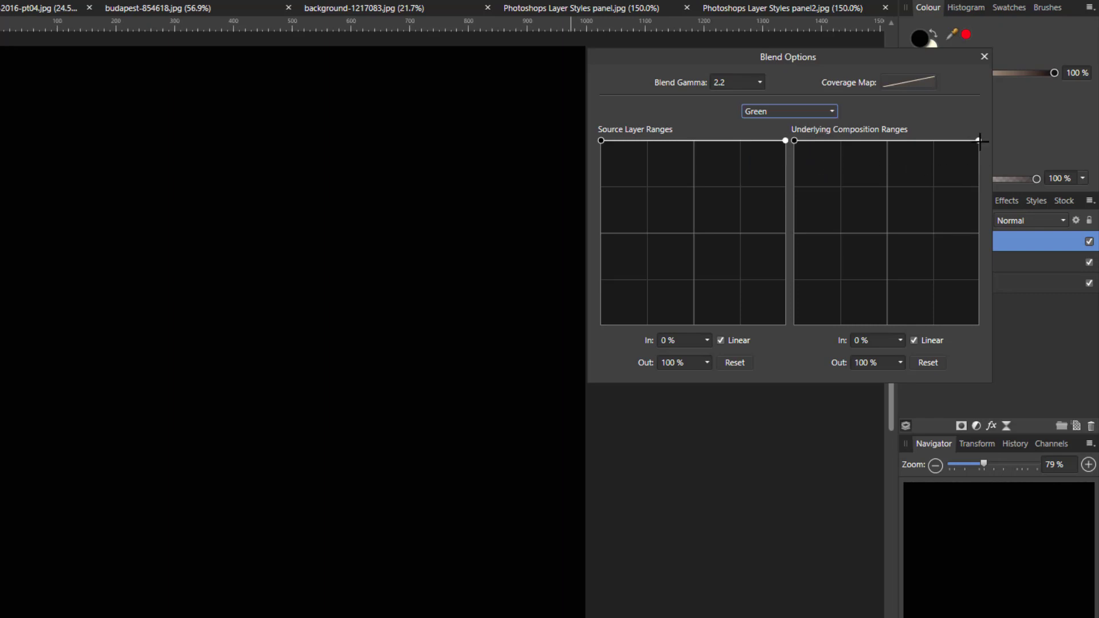
left_click_drag(979, 141, 979, 148)
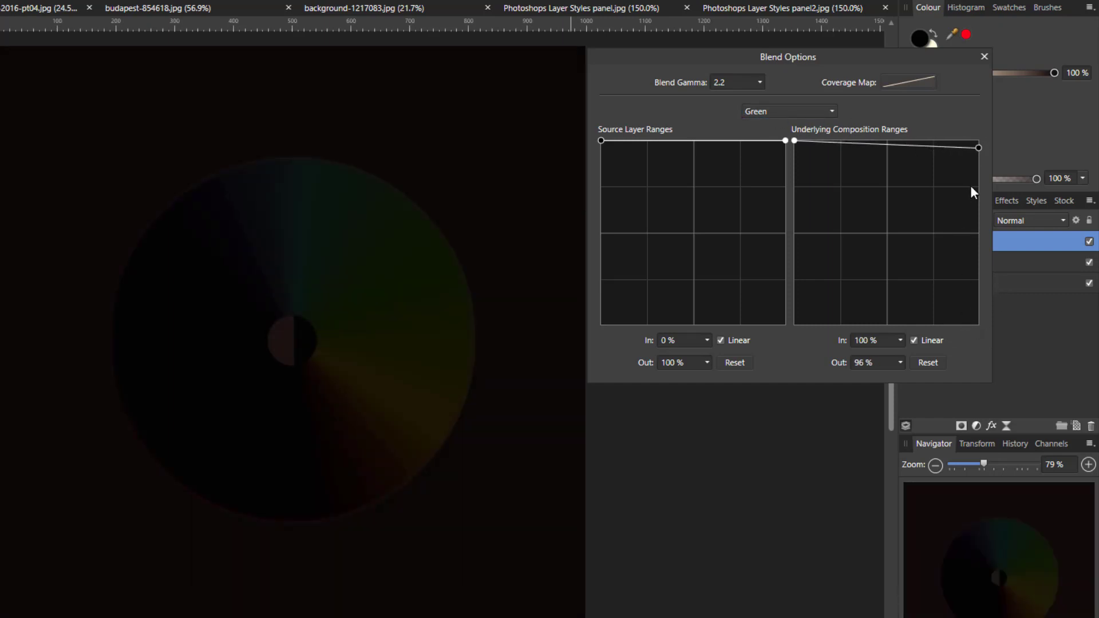
left_click_drag(979, 148, 1002, 324)
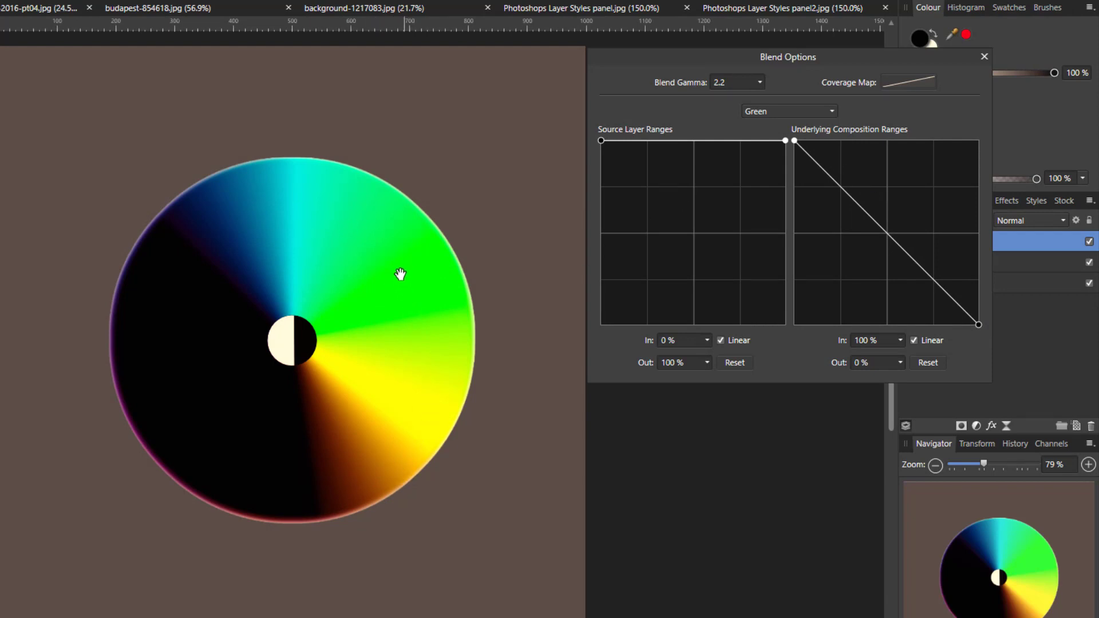
left_click(928, 364)
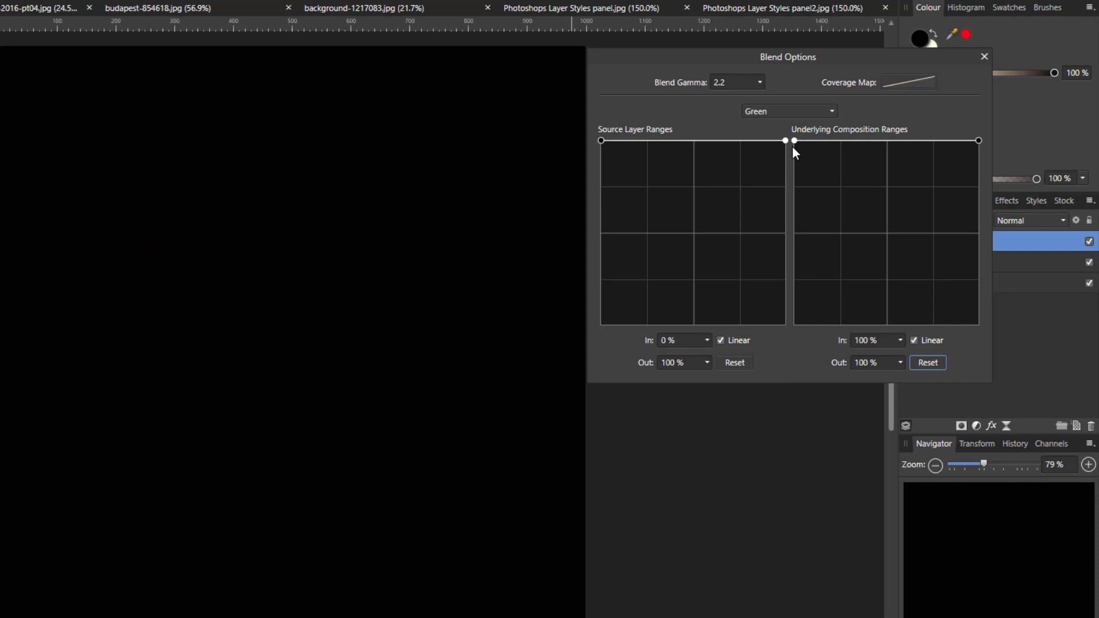
left_click_drag(793, 147, 793, 328)
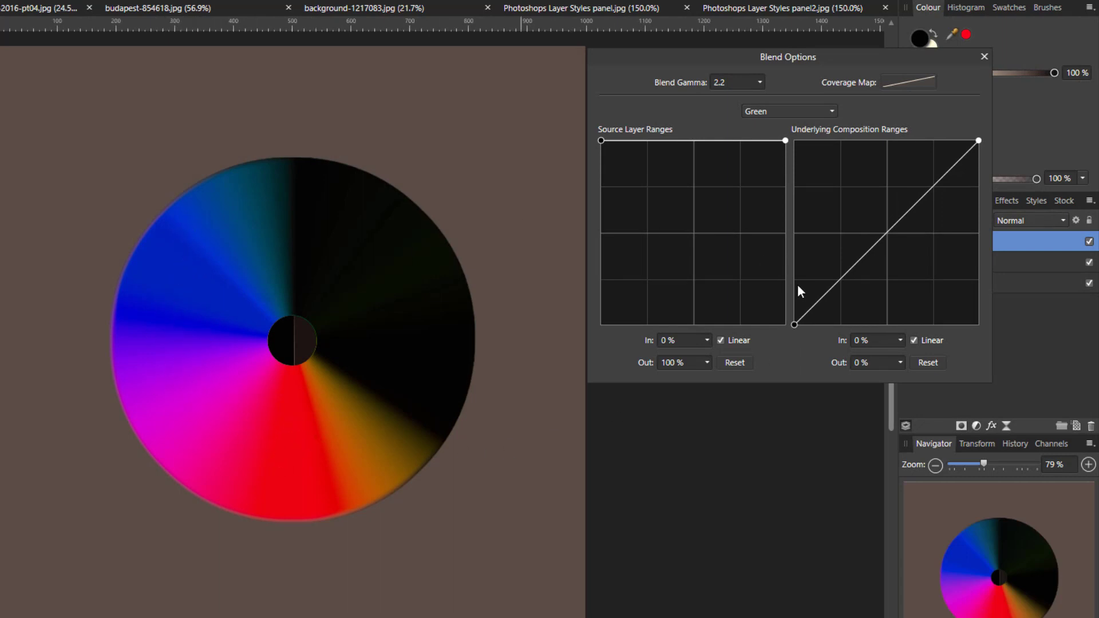
left_click(930, 365)
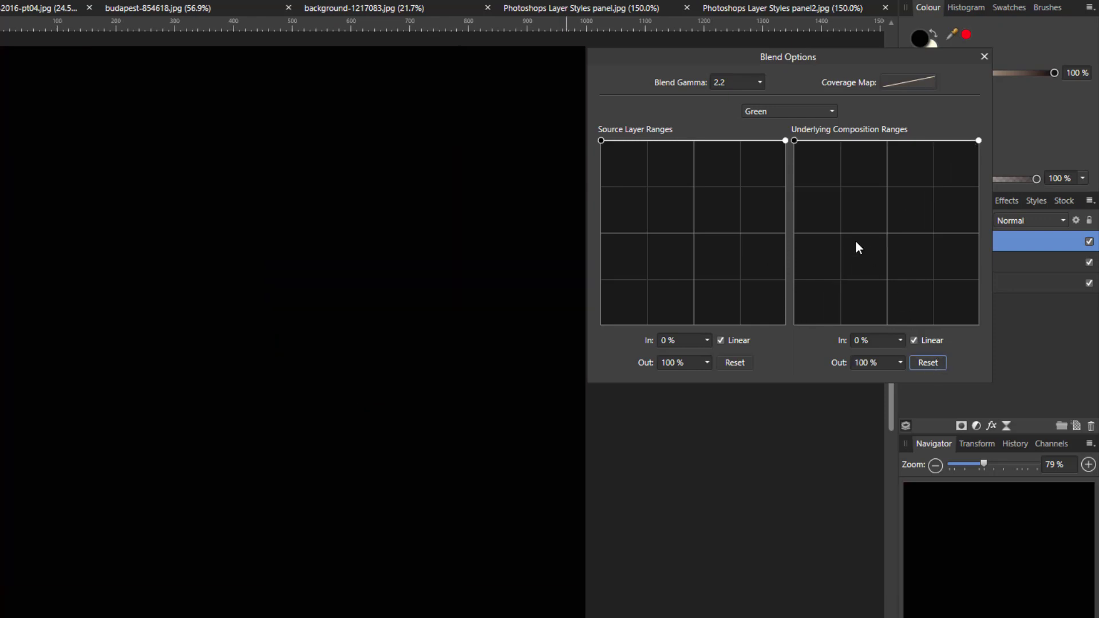
Step: Try the Blue channel's underlying composition range with its highlight end, and separately its shadow end, at 0 % output, resetting after each
left_click(832, 111)
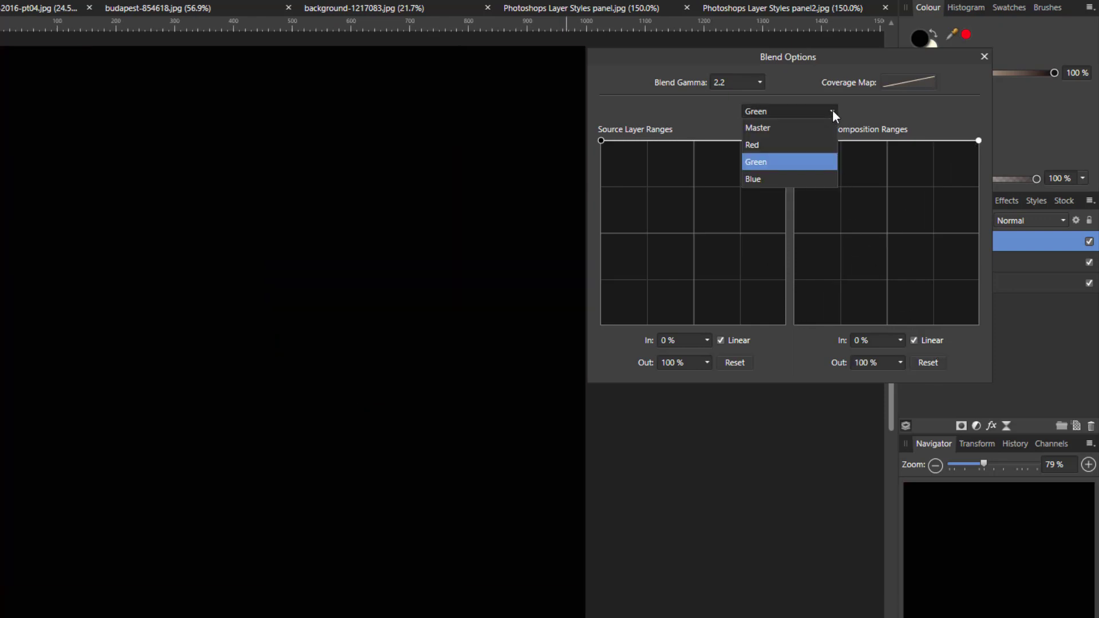
left_click(807, 181)
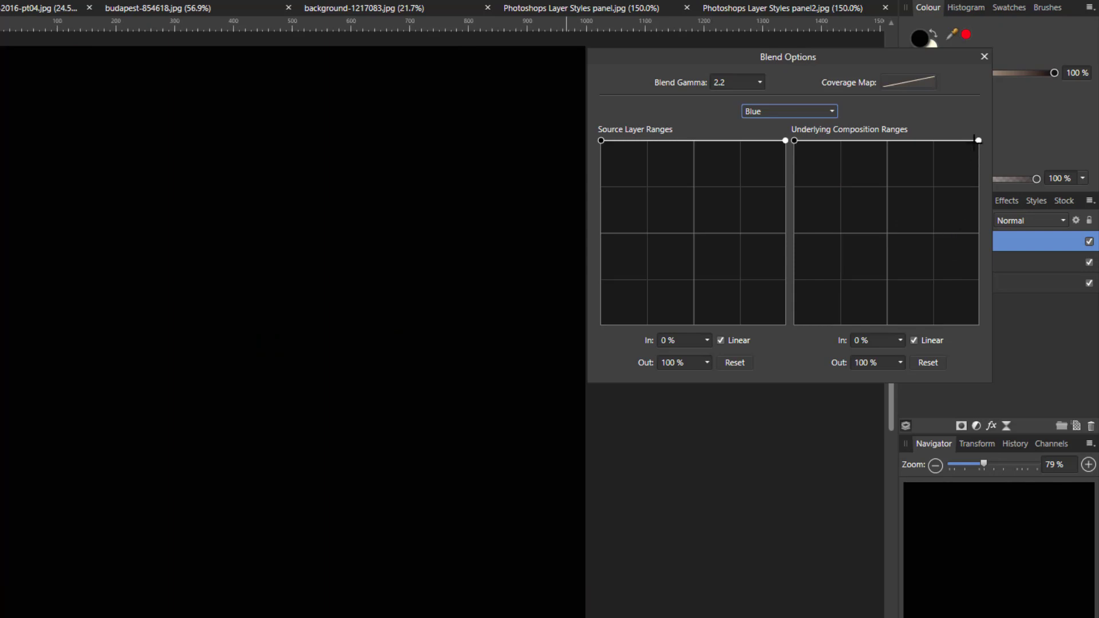
left_click_drag(978, 140, 994, 332)
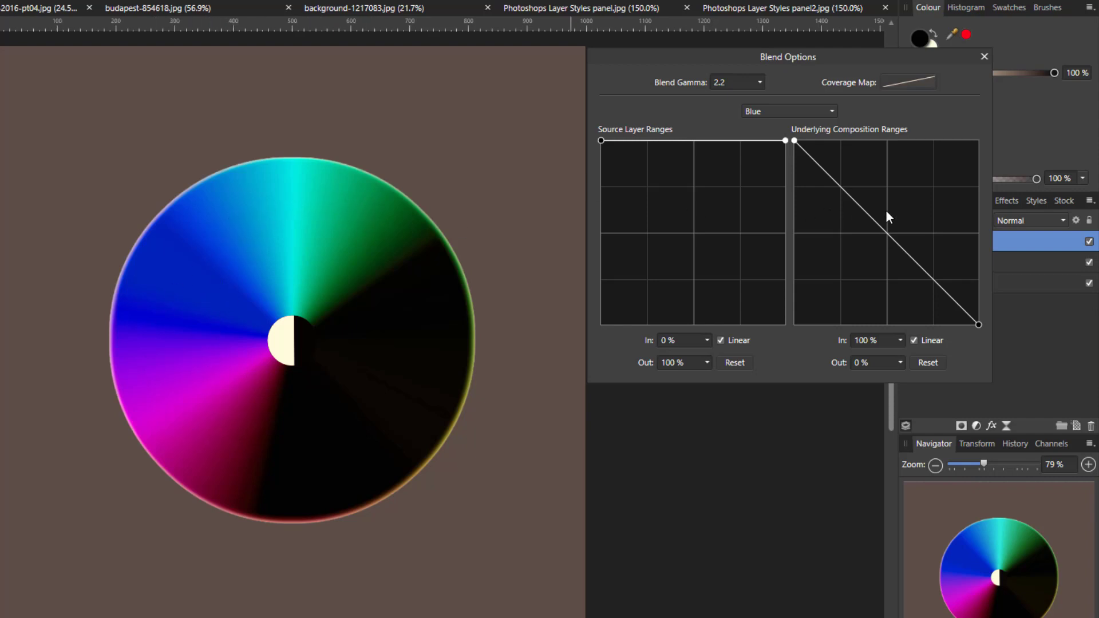
left_click(936, 362)
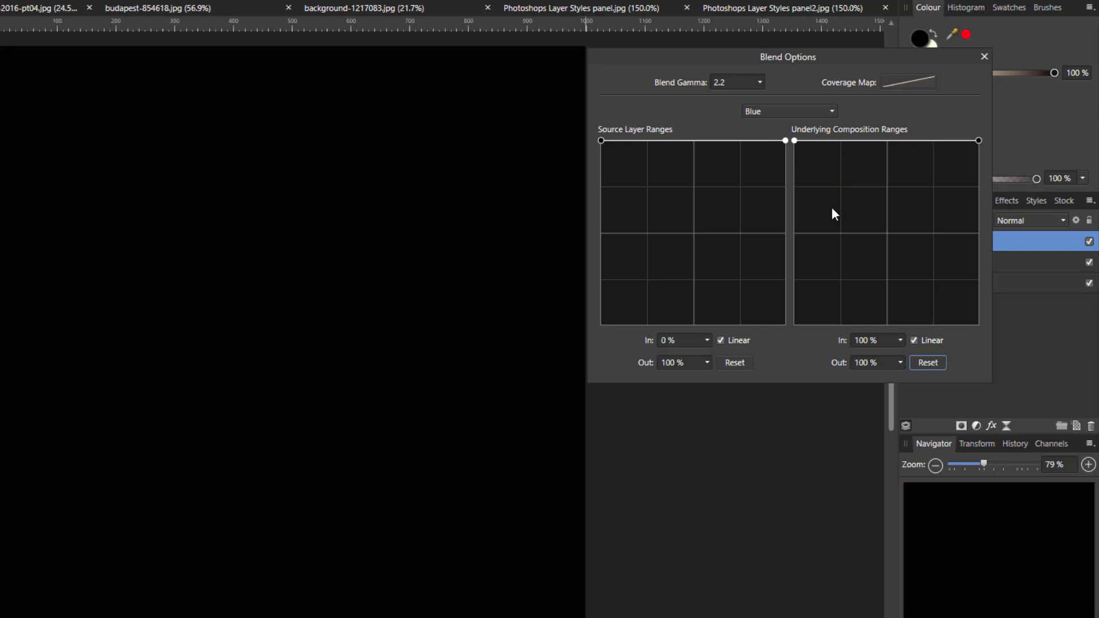
left_click_drag(794, 141, 789, 329)
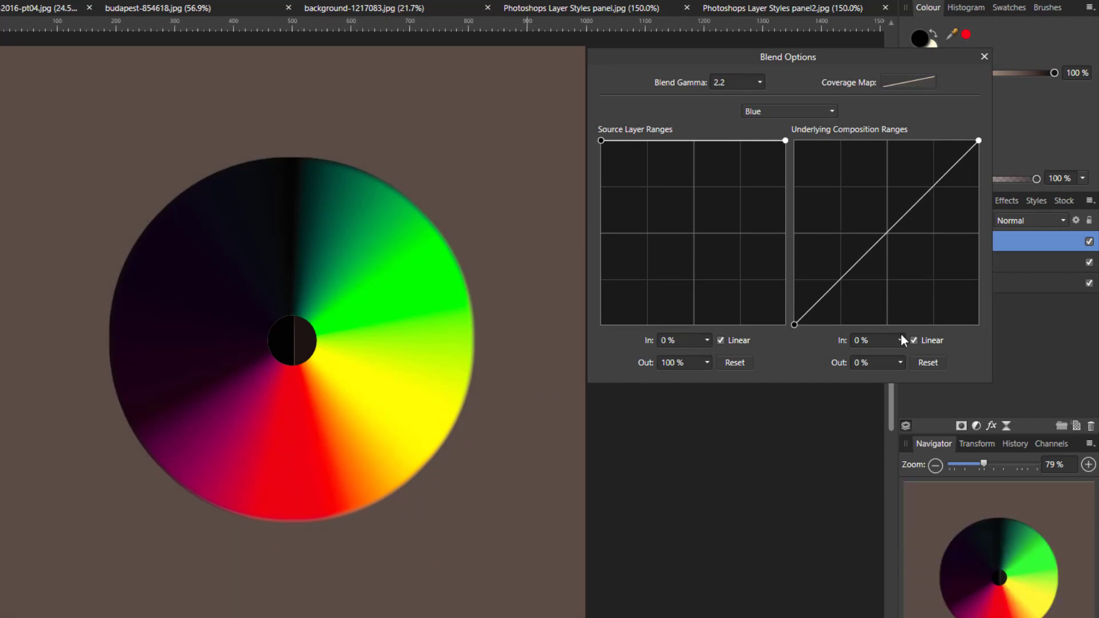
left_click(928, 362)
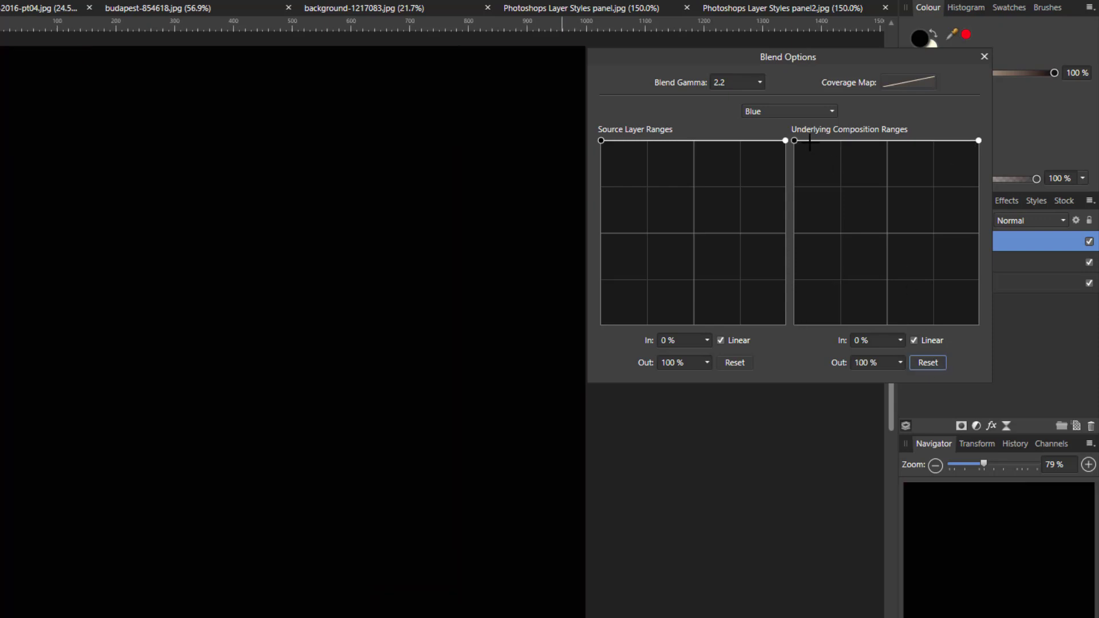
Step: Return the blend ranges to the Master channel and close the black layer's Blend Options
left_click(833, 111)
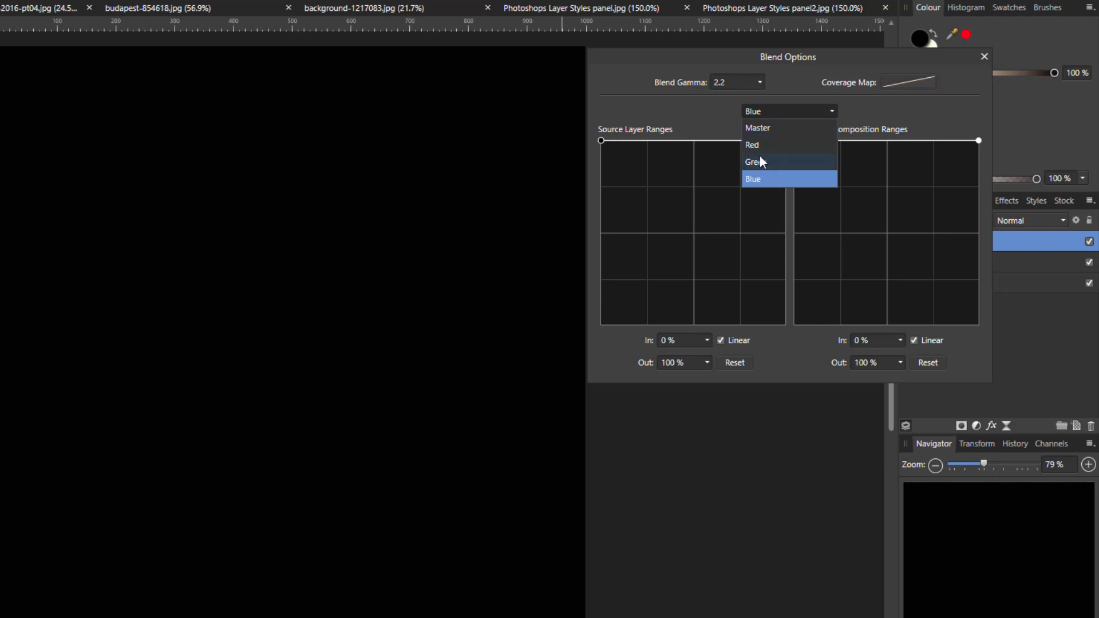
left_click(760, 127)
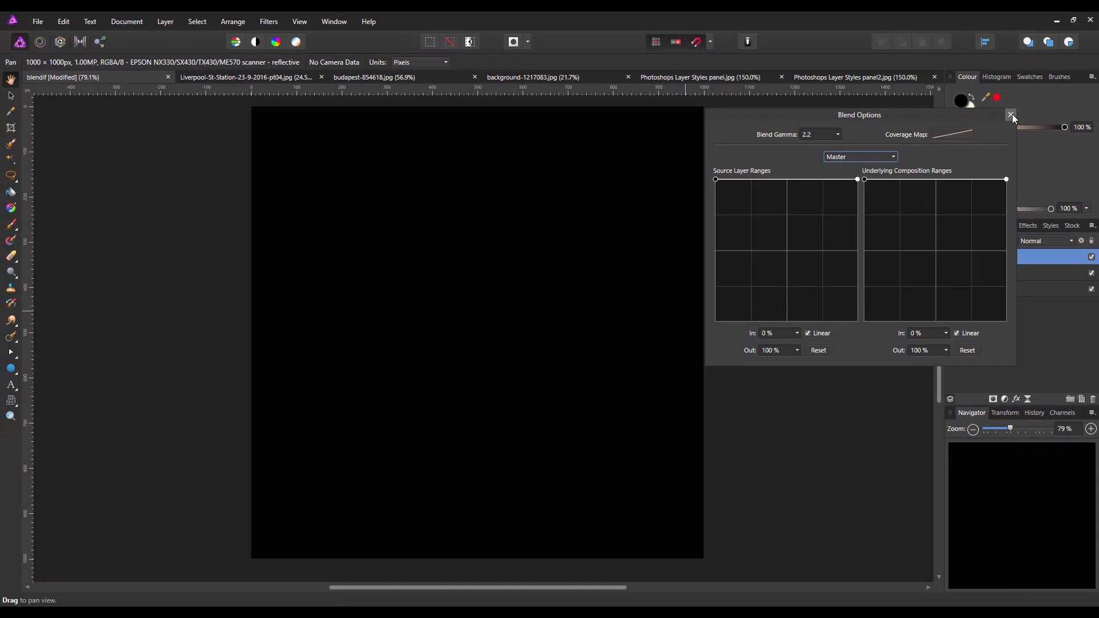
left_click(984, 56)
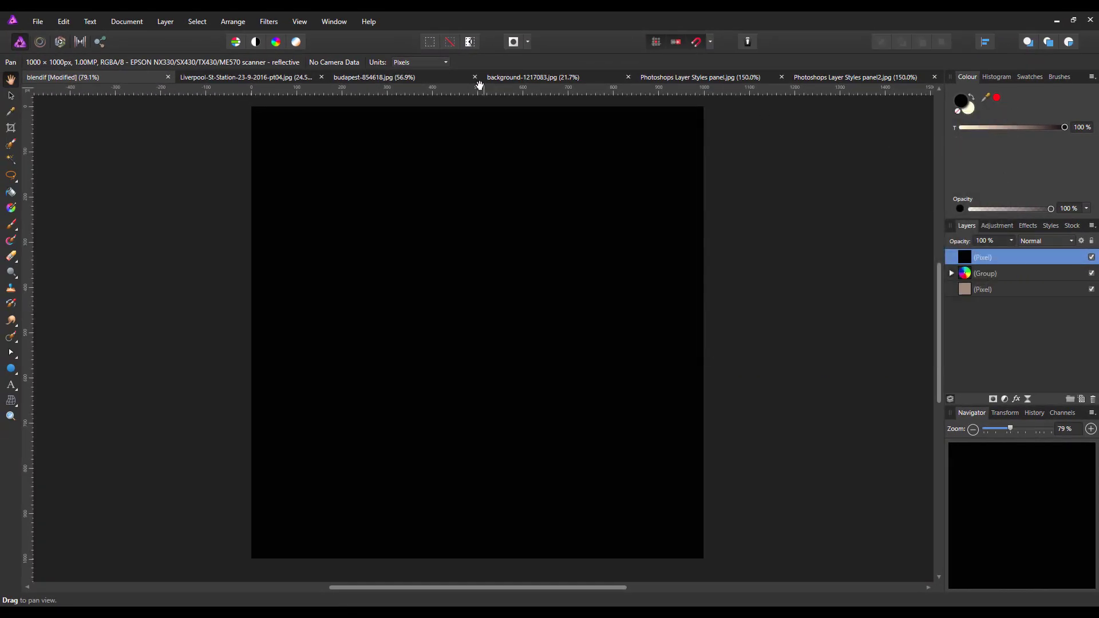
Step: Switch to the Liverpool-St-Station-23-9-2016-pt04.jpg document and add a Gradient Map adjustment above the Background layer
left_click(241, 80)
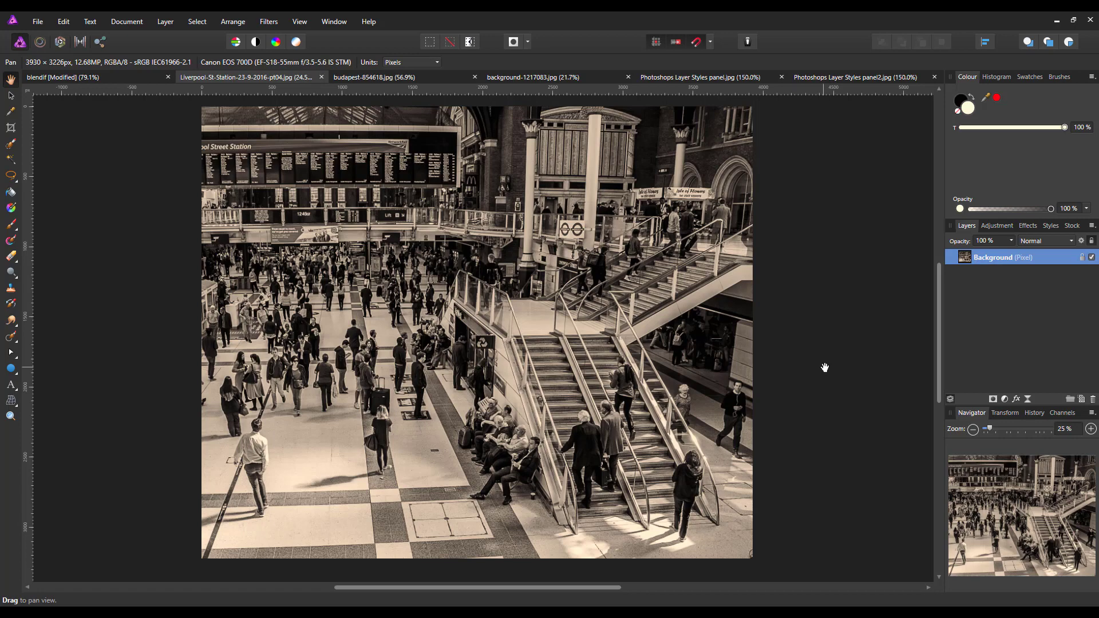
left_click(1006, 399)
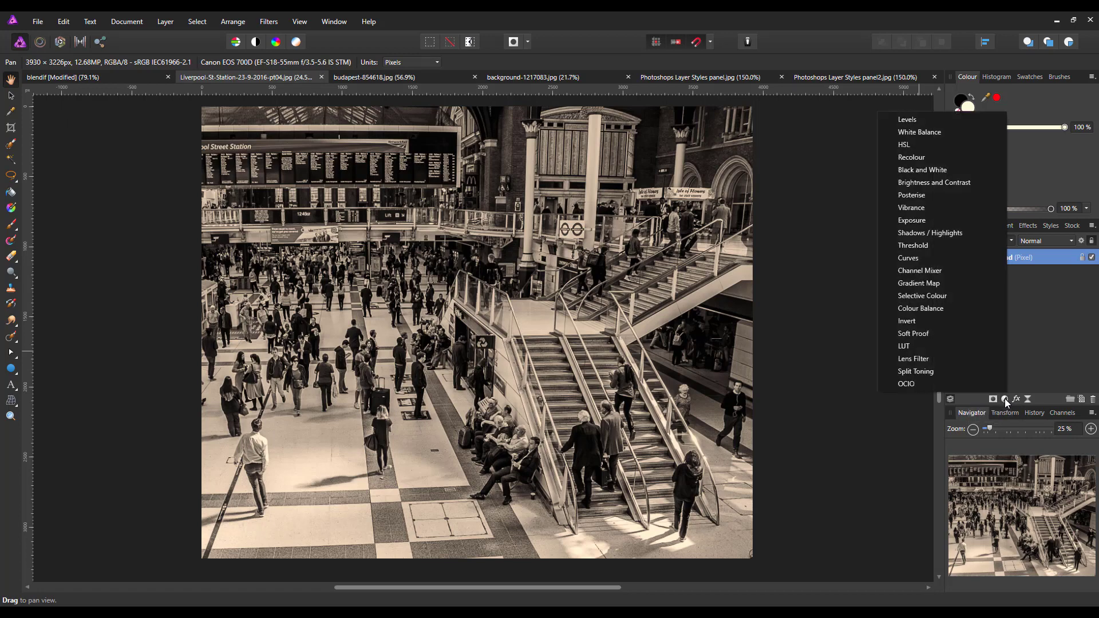
left_click(916, 284)
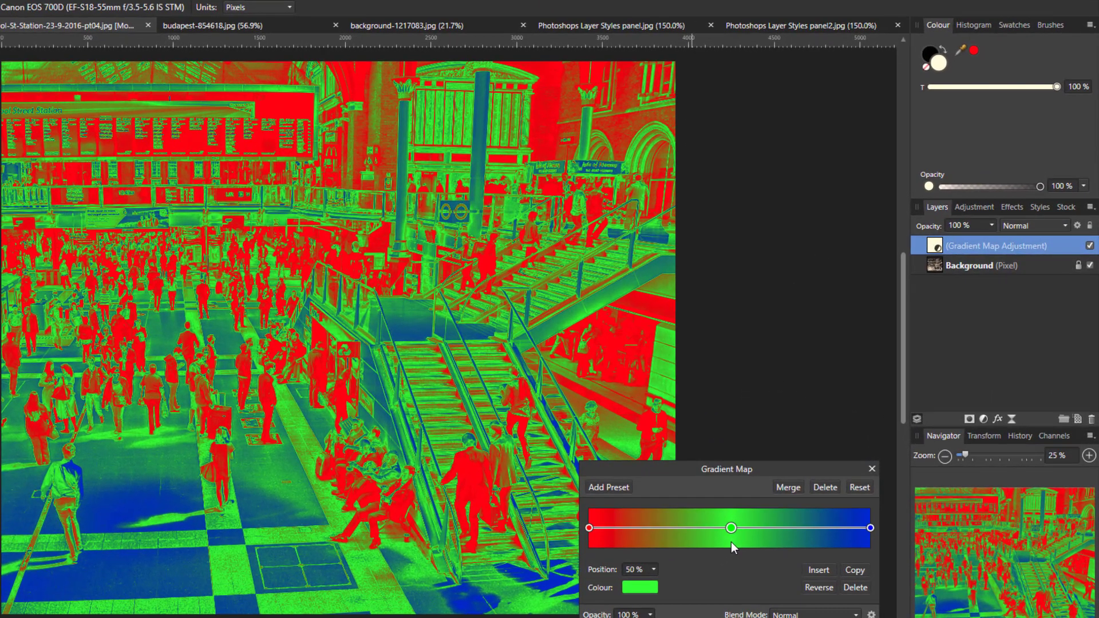
Step: Make the gradient run from dark green (H 122, S 90, L 23) in the shadows to red in the highlights, without a middle stop
left_click_drag(799, 491, 799, 518)
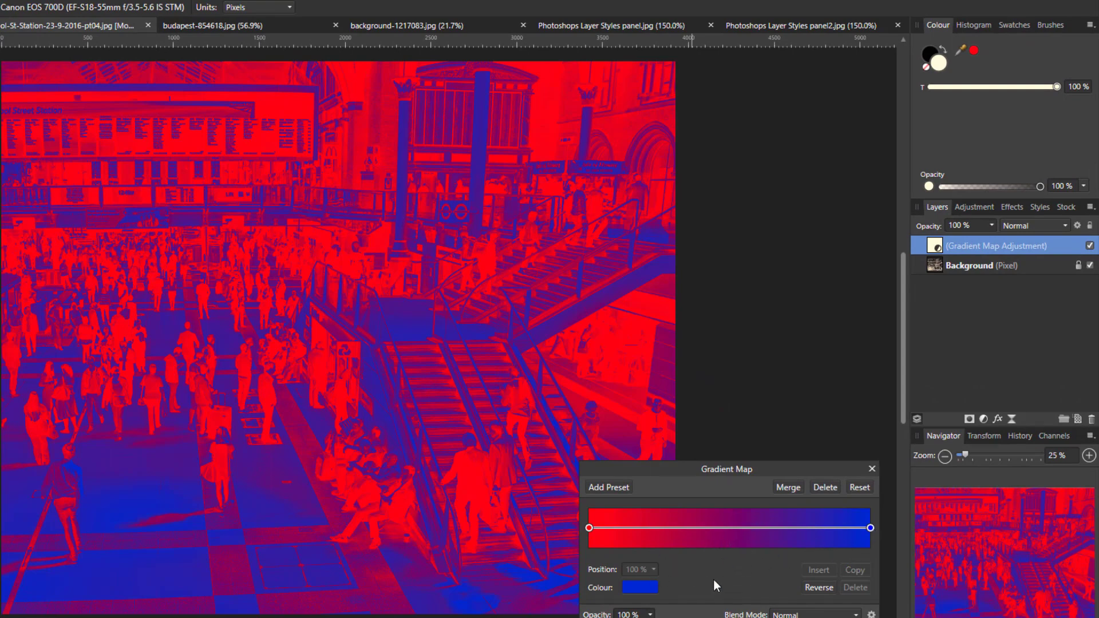
left_click(820, 588)
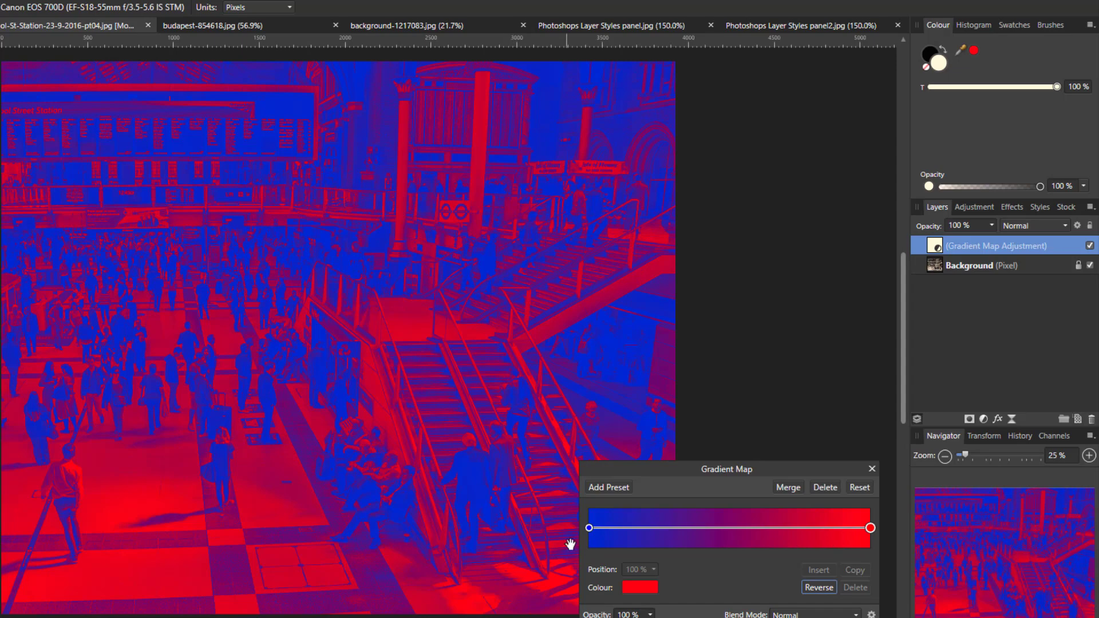
left_click(589, 528)
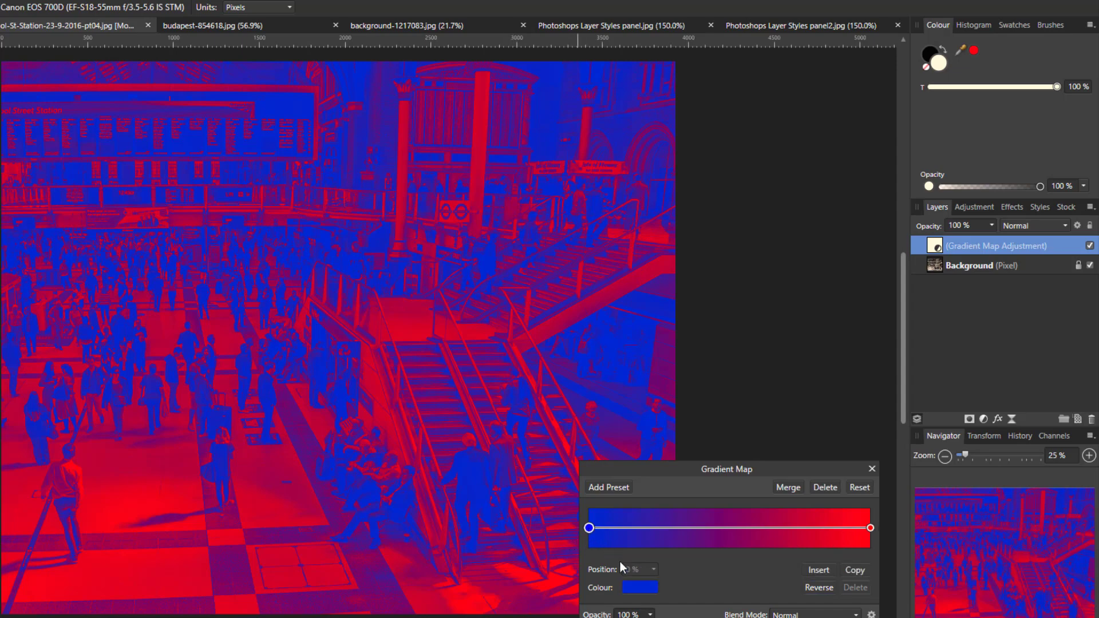
left_click(640, 588)
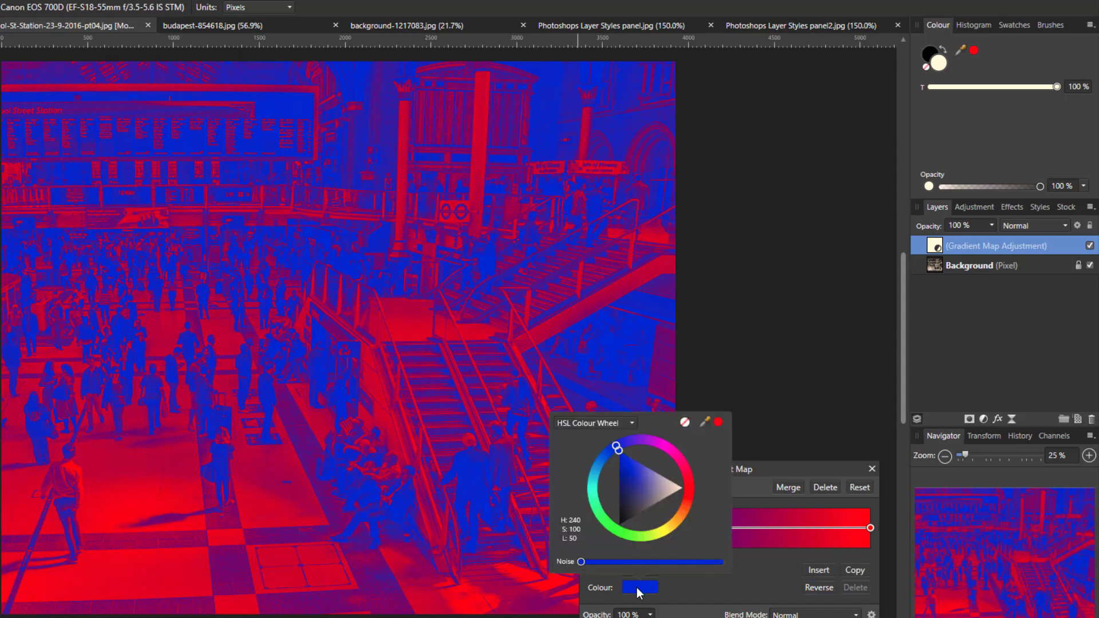
left_click(614, 531)
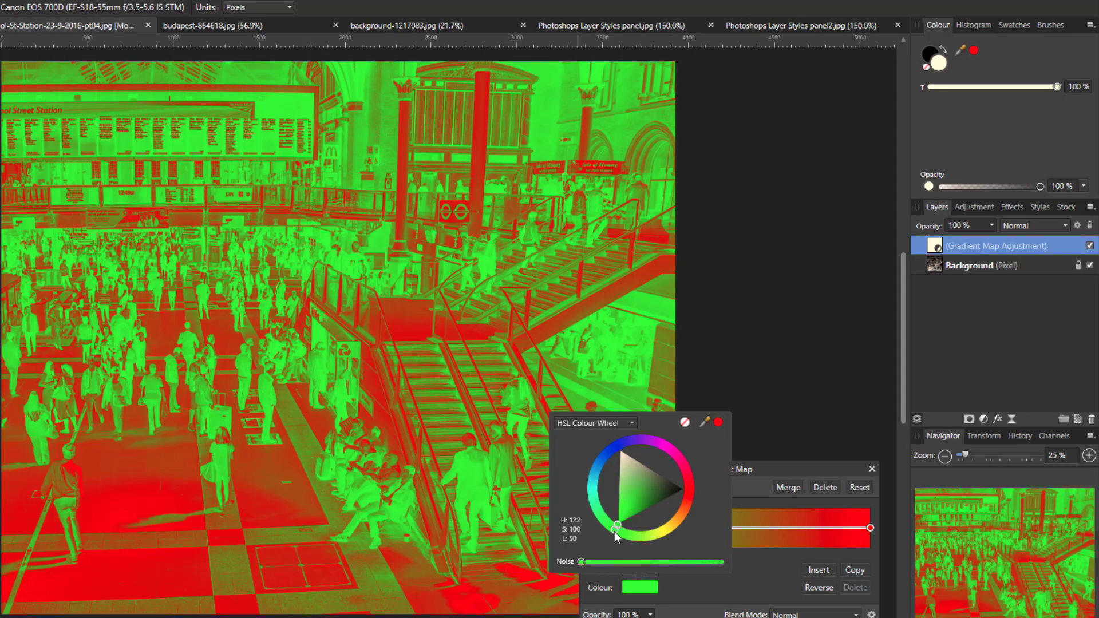
left_click_drag(631, 514, 655, 503)
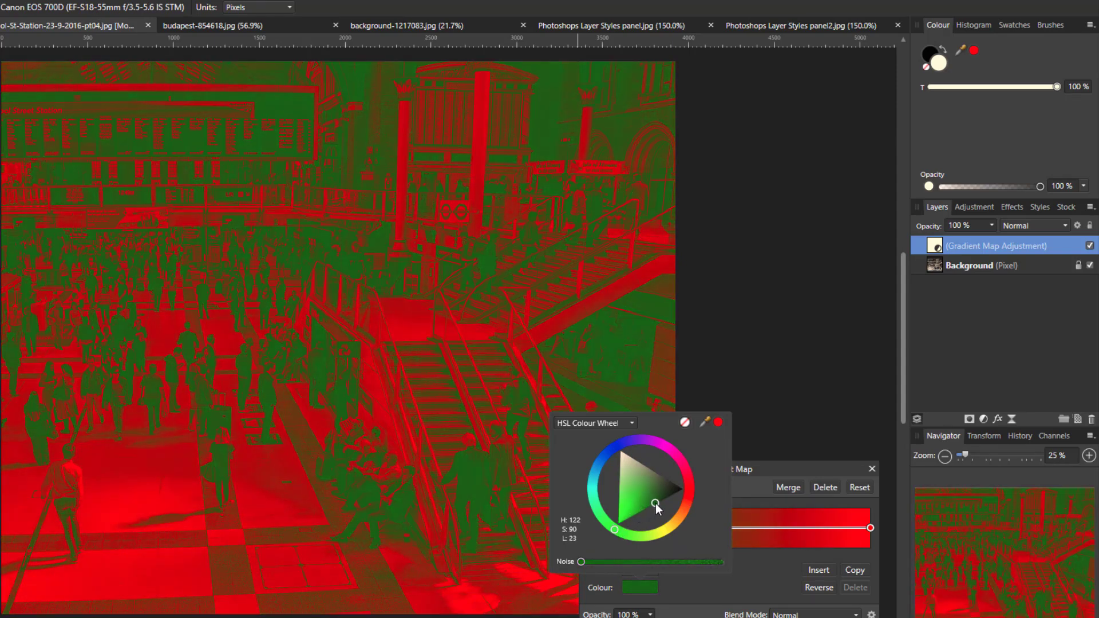
left_click(757, 578)
Step: Open the Gradient Map adjustment's Blend Options and arrange both dialogs clear of the photo
left_click_drag(786, 465, 881, 374)
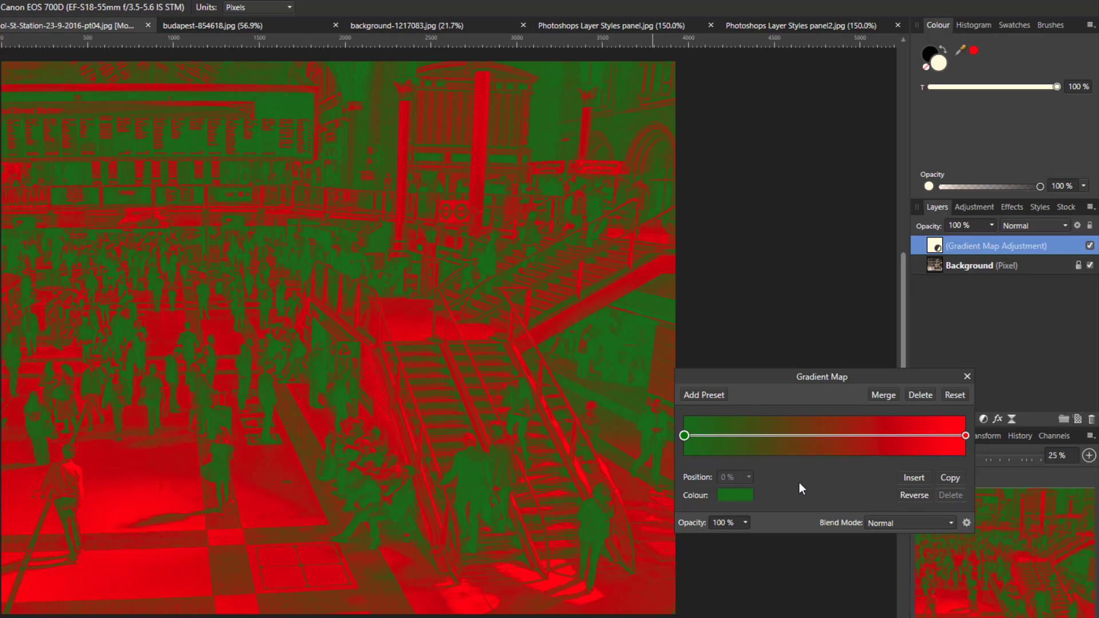
left_click(968, 522)
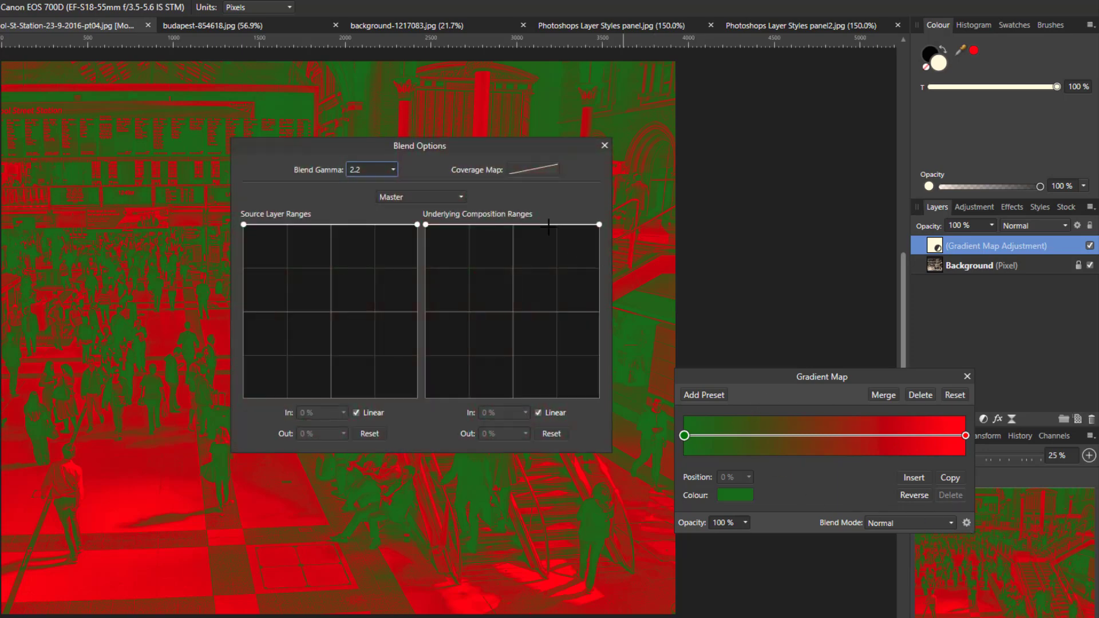
left_click_drag(471, 148, 916, 68)
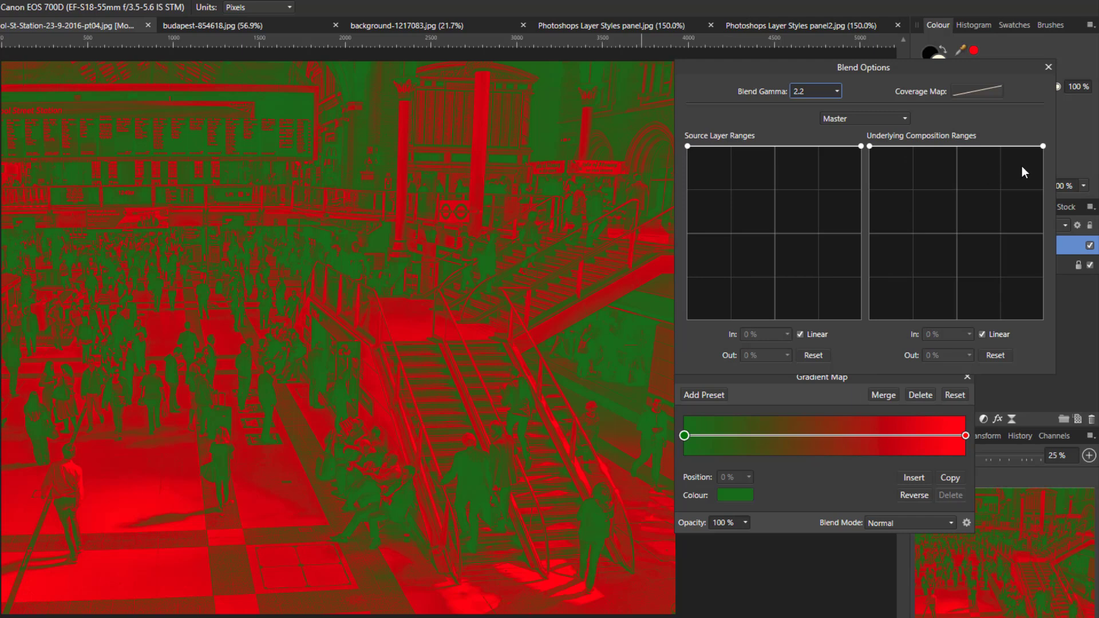
Step: Try the gradient map's Master underlying range with its highlight end, and separately its shadow end, at 0 % output, resetting after each
left_click(1044, 147)
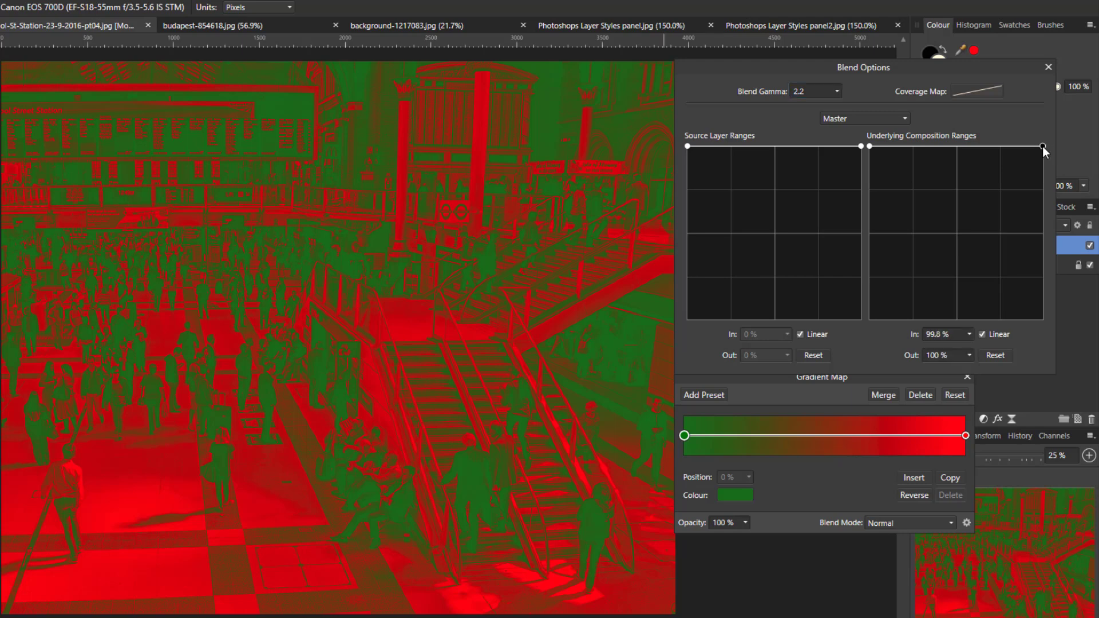
left_click_drag(1042, 146, 1066, 322)
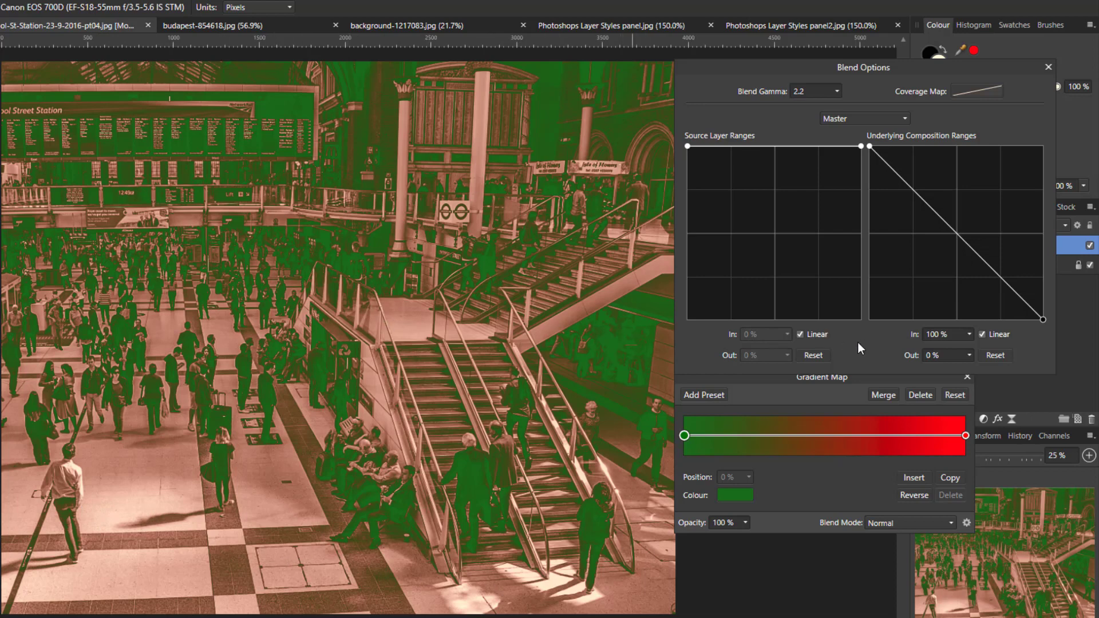
left_click(1003, 355)
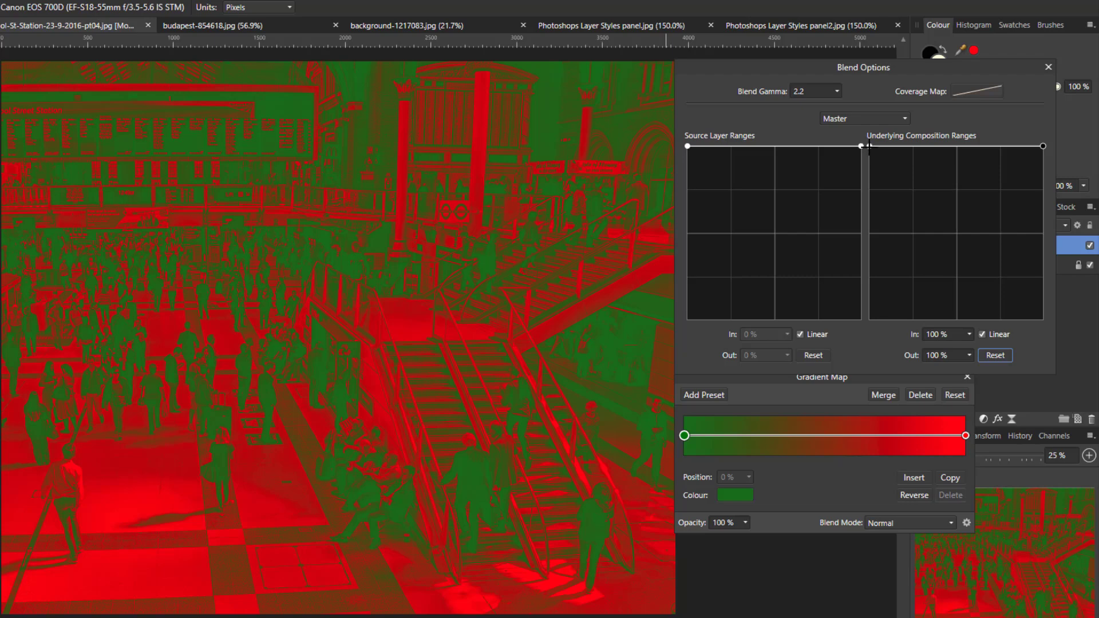
left_click_drag(868, 146, 863, 331)
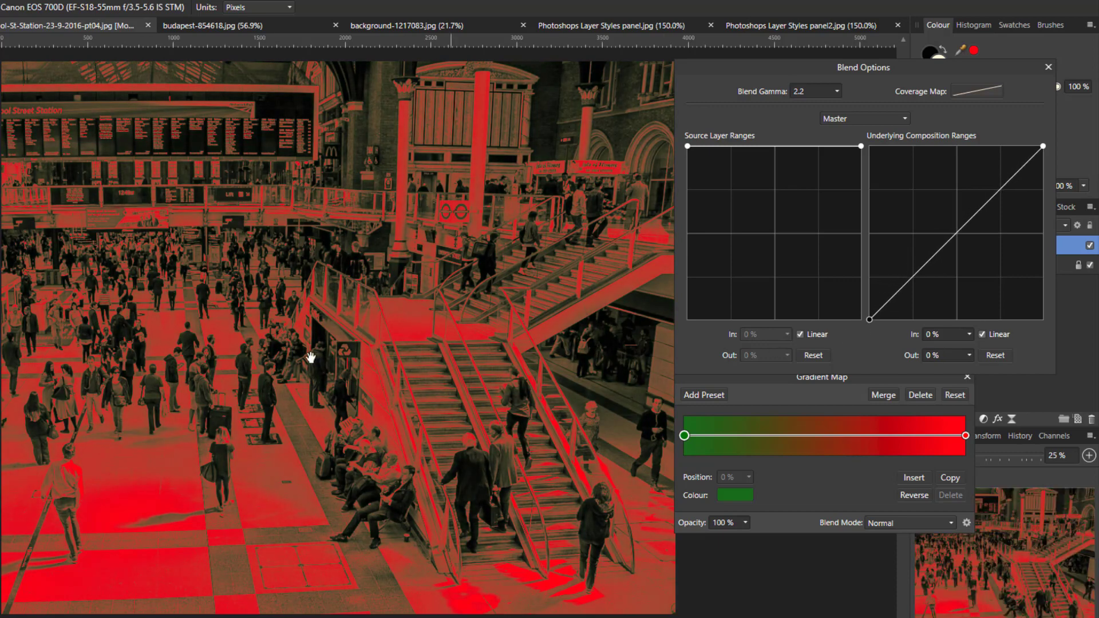
left_click(1001, 356)
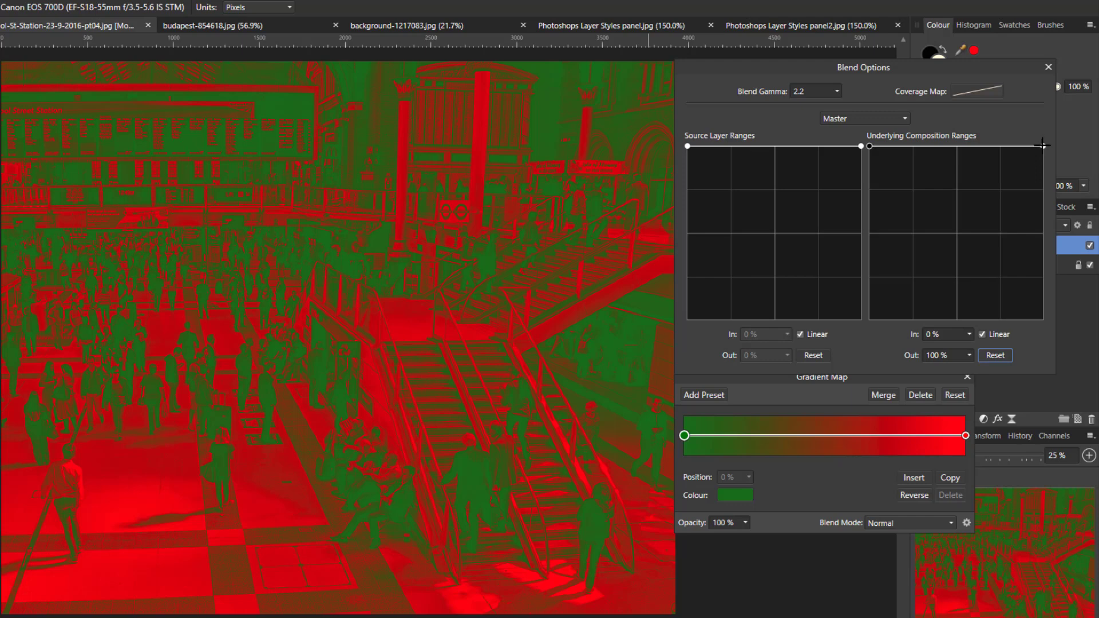
Step: Shape the Master underlying range as a peak: a middle node at full output, with the shadow and highlight ends at 0 %
left_click(956, 146)
left_click_drag(869, 147, 870, 321)
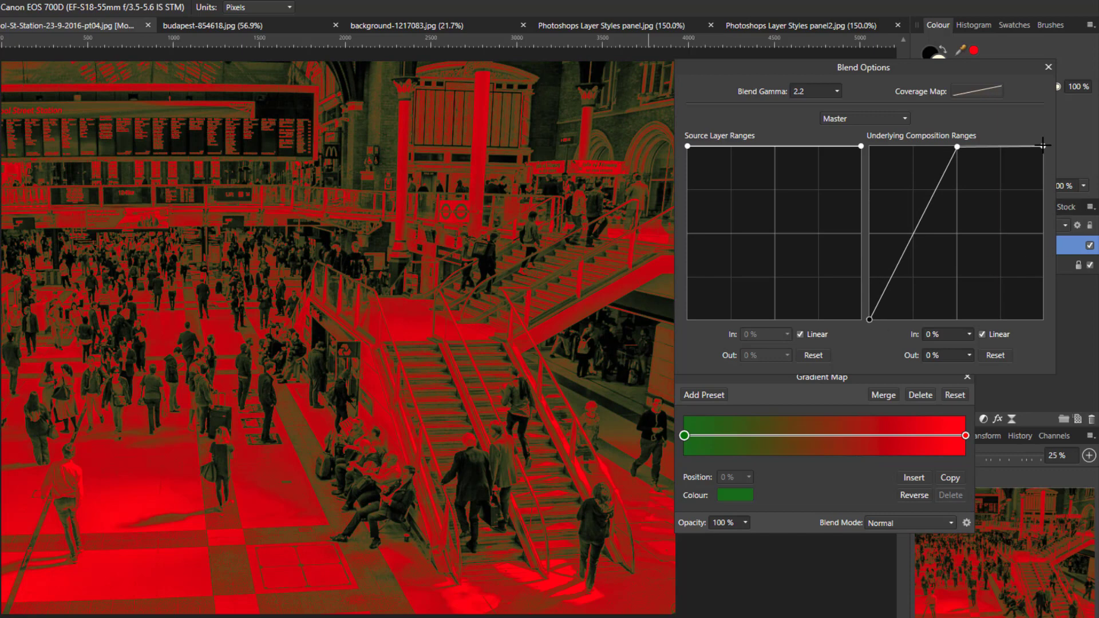
left_click_drag(1042, 146, 1049, 324)
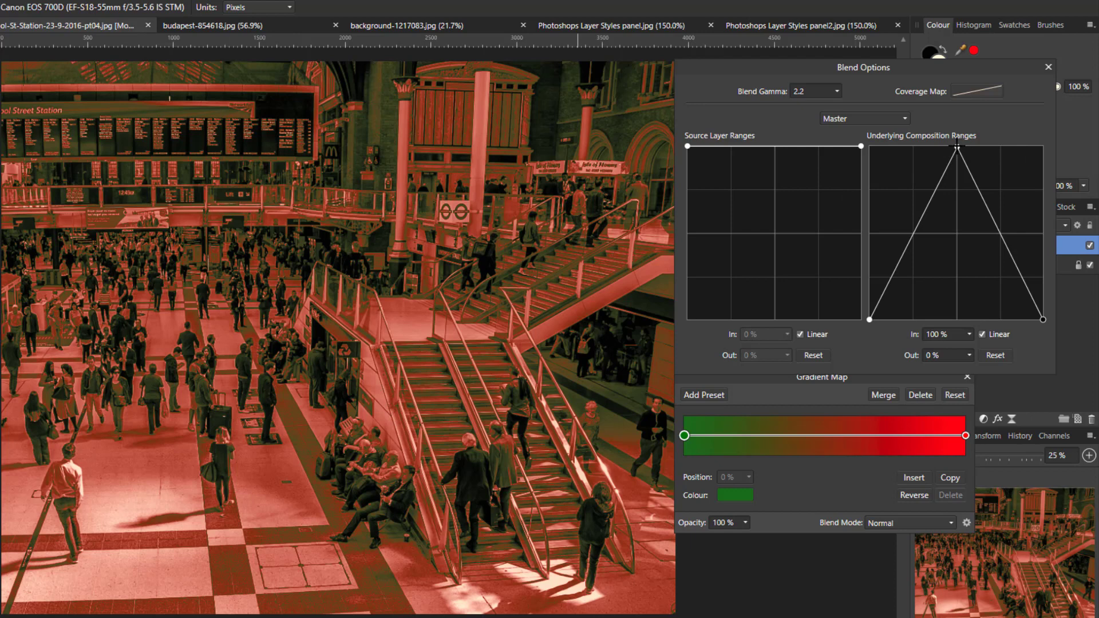
Step: Lower the Master underlying range's middle node to about 50 % output, and try the highlight end at about 25 % before returning it to 0 %
left_click_drag(957, 147, 957, 233)
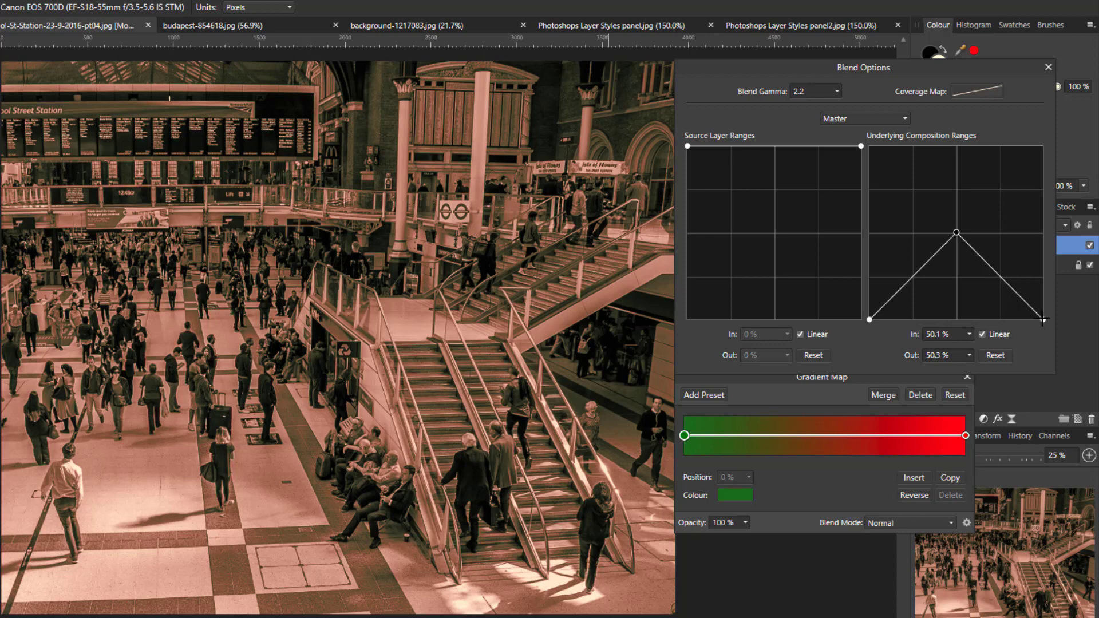
left_click(1043, 321)
left_click_drag(1043, 320, 1045, 278)
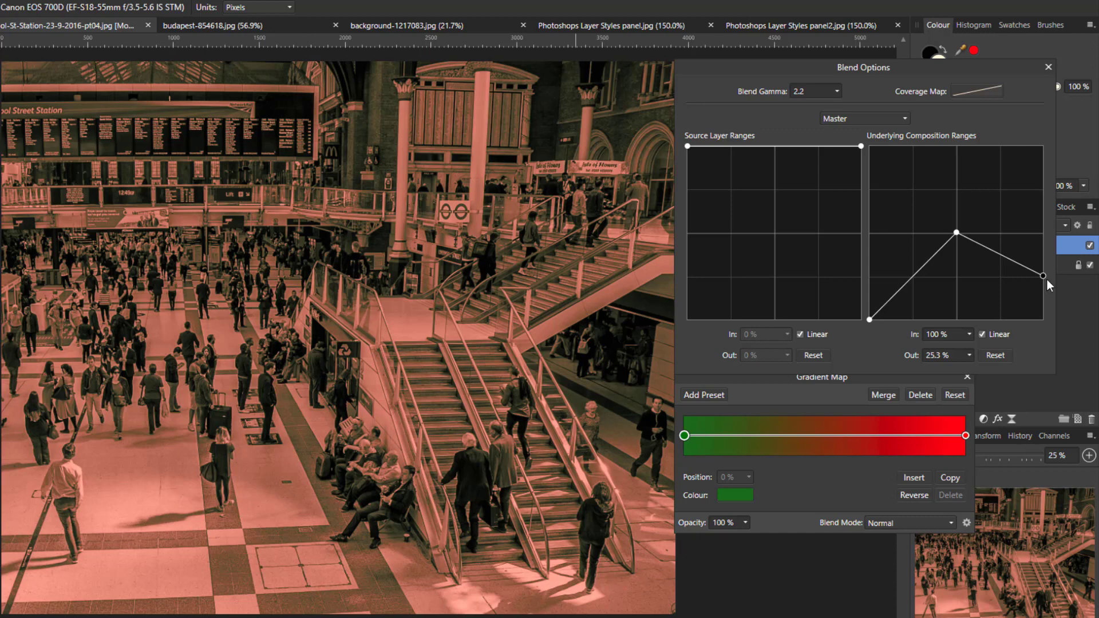
left_click_drag(1046, 280, 1046, 321)
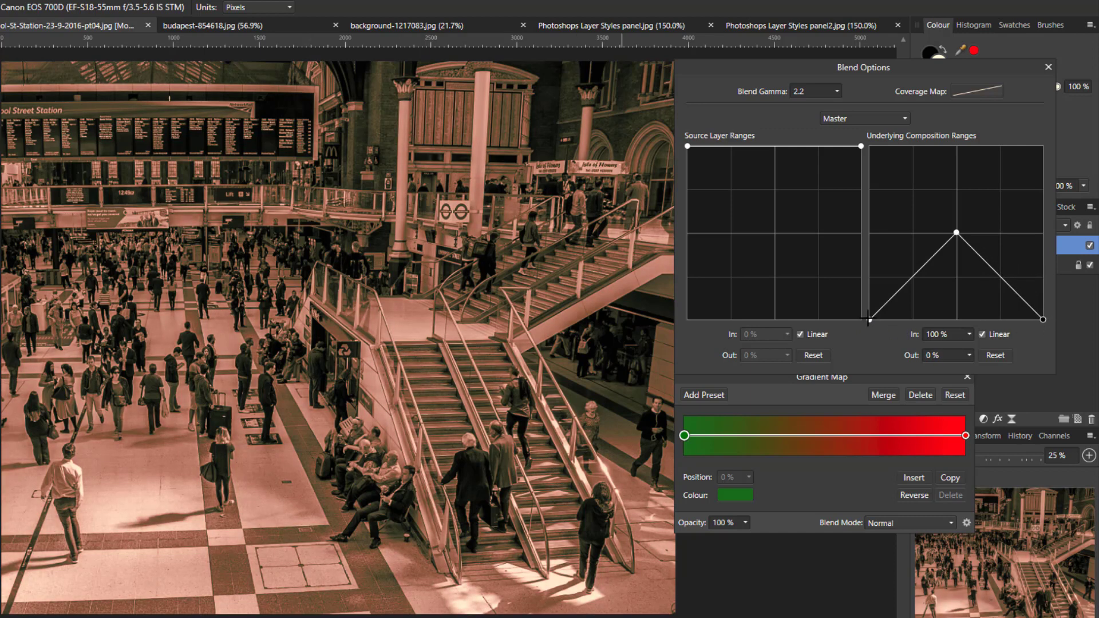
mouse_move(869, 320)
left_mouse_down()
mouse_move(866, 260)
mouse_move(870, 327)
left_mouse_up()
Step: Set the Gradient Map adjustment layer's blend mode to Overlay, moving the Blend Options dialog aside and back to uncover the layer settings
left_click_drag(978, 66, 874, 53)
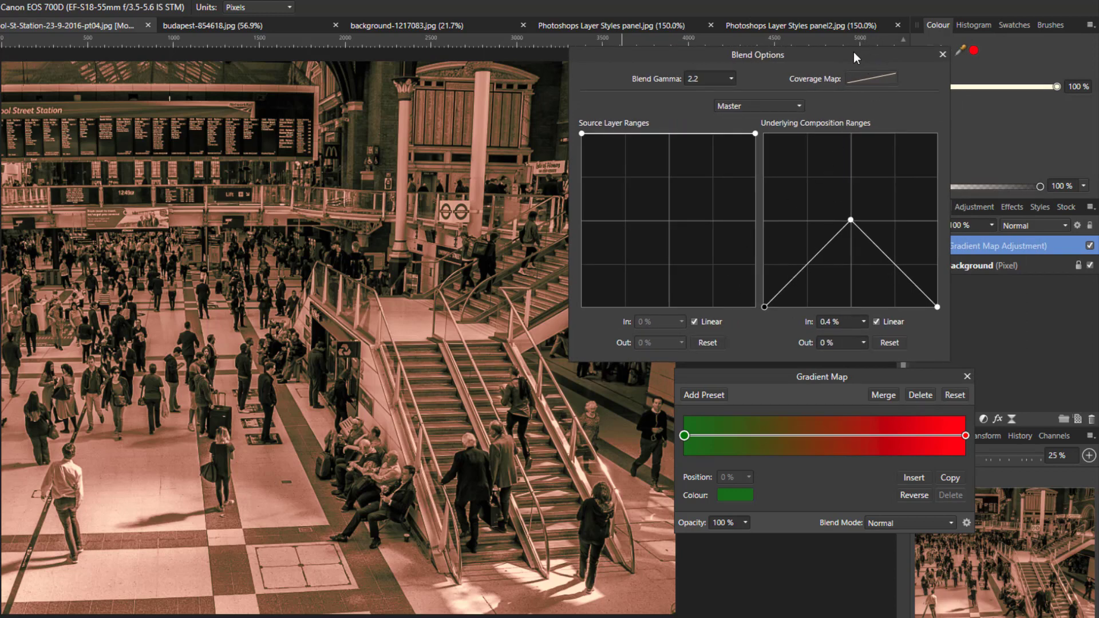
left_click_drag(854, 53, 825, 63)
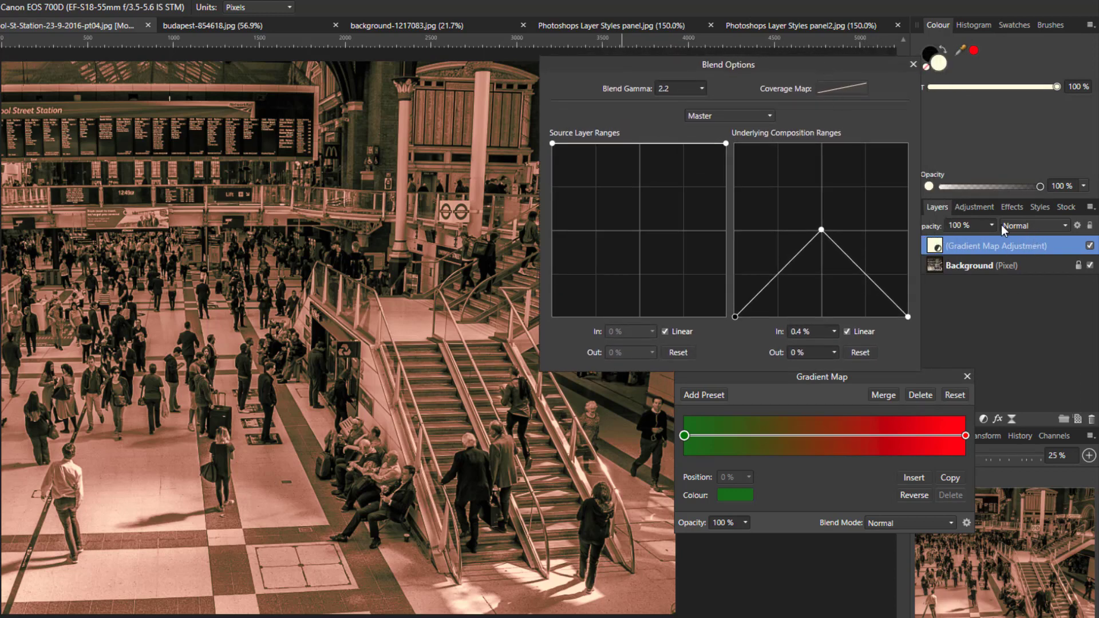
left_click(1068, 226)
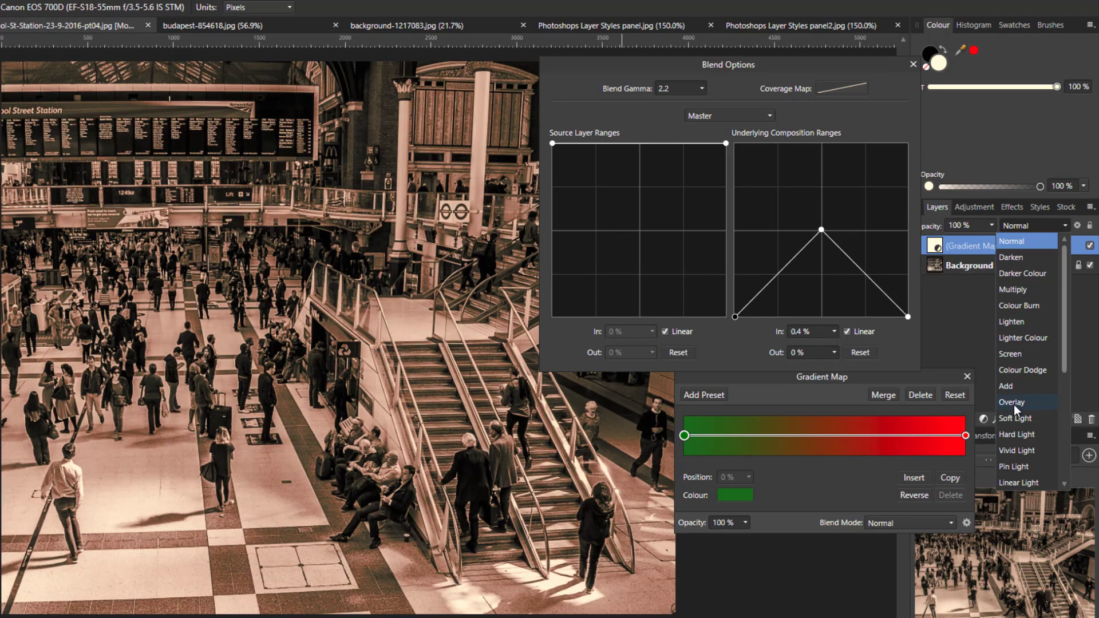
left_click(1013, 402)
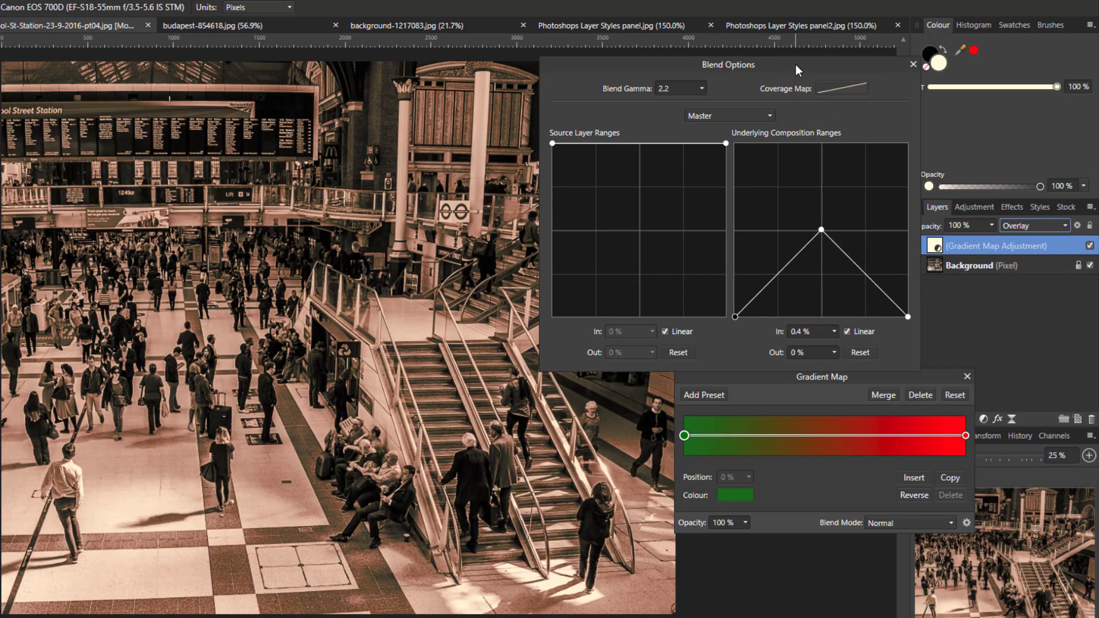
left_click_drag(796, 65, 930, 60)
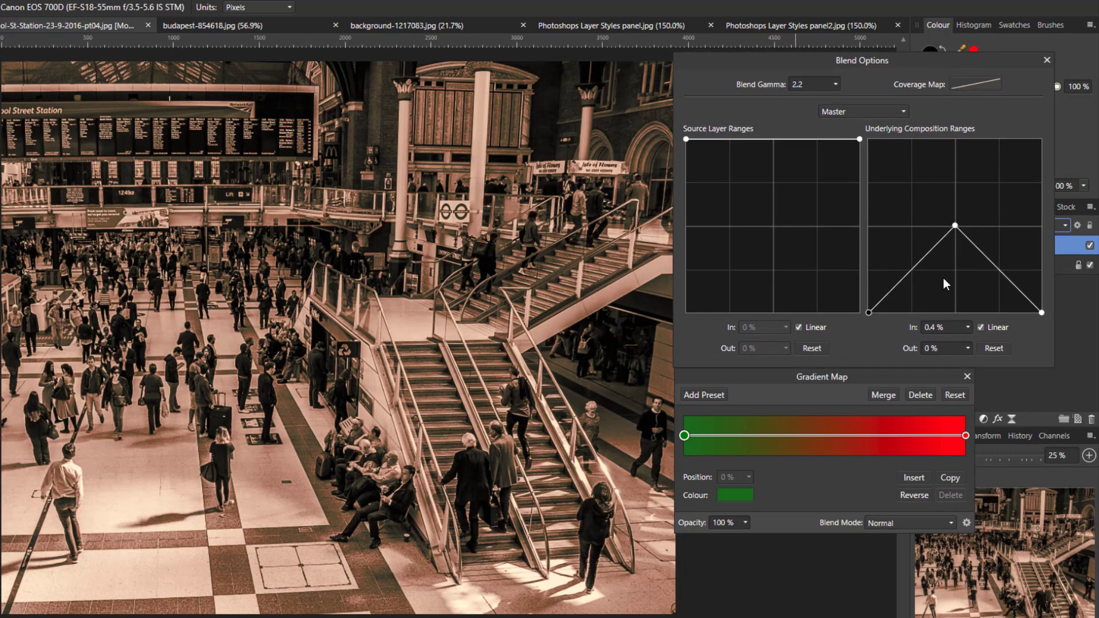
Step: Raise the Master underlying range's middle node to about full output, then lower it to about 76 %
left_click(955, 225)
left_click_drag(957, 223, 954, 142)
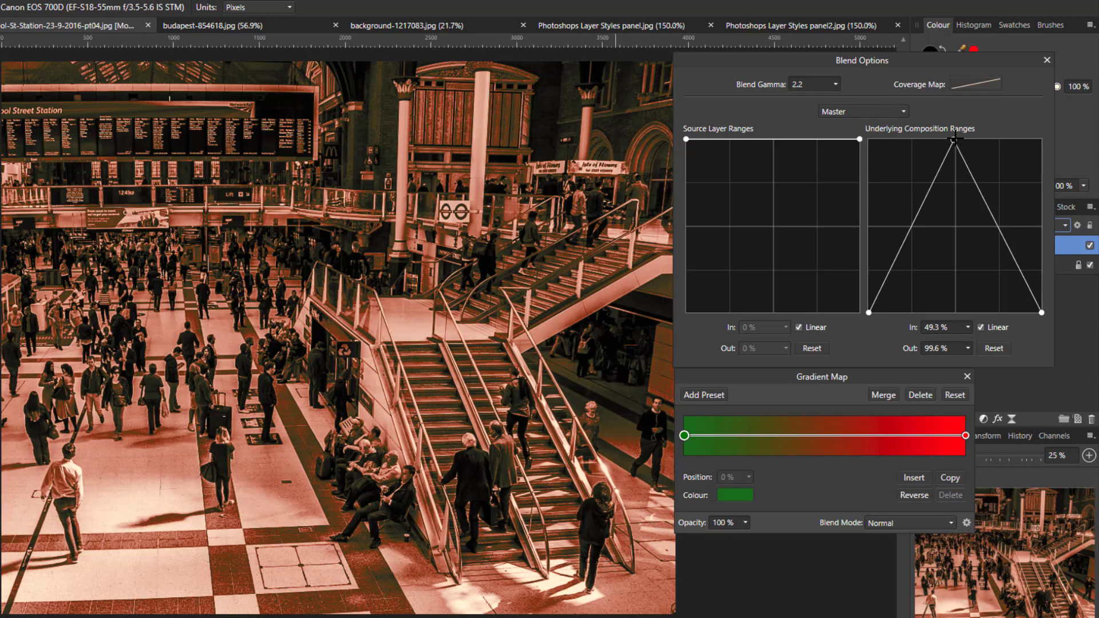
left_click_drag(954, 140, 954, 181)
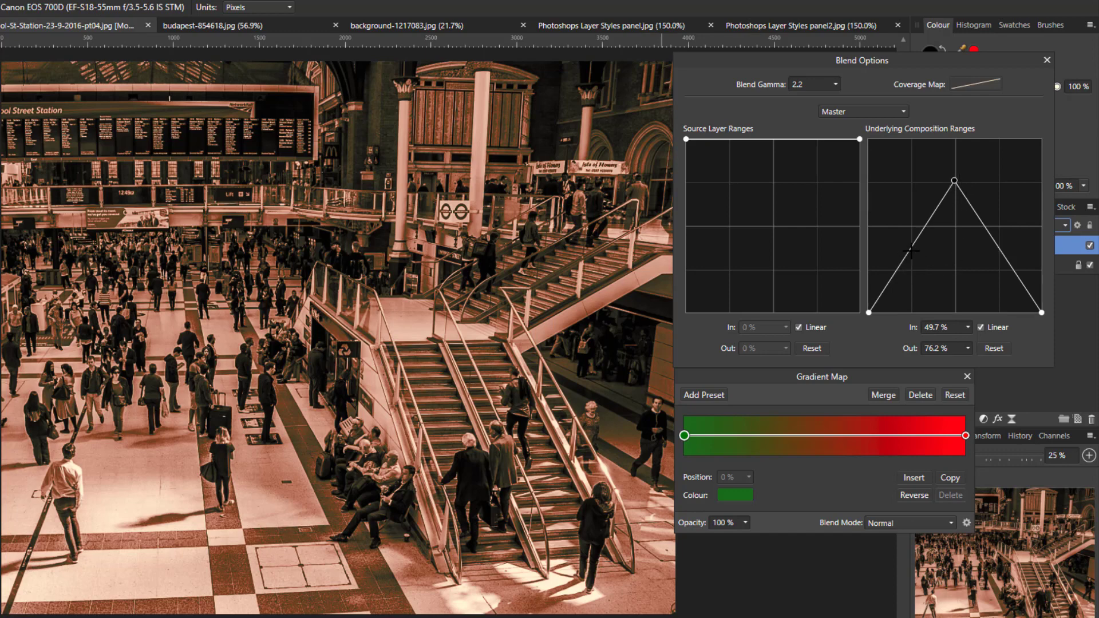
Step: Try an extra node at about 20 % in and 39 % out on the peak's shadow slope, delete it and reset the Master underlying range
mouse_move(911, 247)
left_mouse_down()
mouse_move(948, 280)
mouse_move(876, 237)
mouse_move(953, 292)
mouse_move(871, 232)
mouse_move(913, 276)
mouse_move(926, 284)
mouse_move(868, 225)
mouse_move(930, 279)
mouse_move(854, 214)
mouse_move(912, 267)
mouse_move(867, 239)
mouse_move(860, 246)
mouse_move(888, 278)
mouse_move(829, 201)
mouse_move(893, 296)
mouse_move(876, 266)
mouse_move(901, 270)
mouse_move(902, 245)
left_mouse_up()
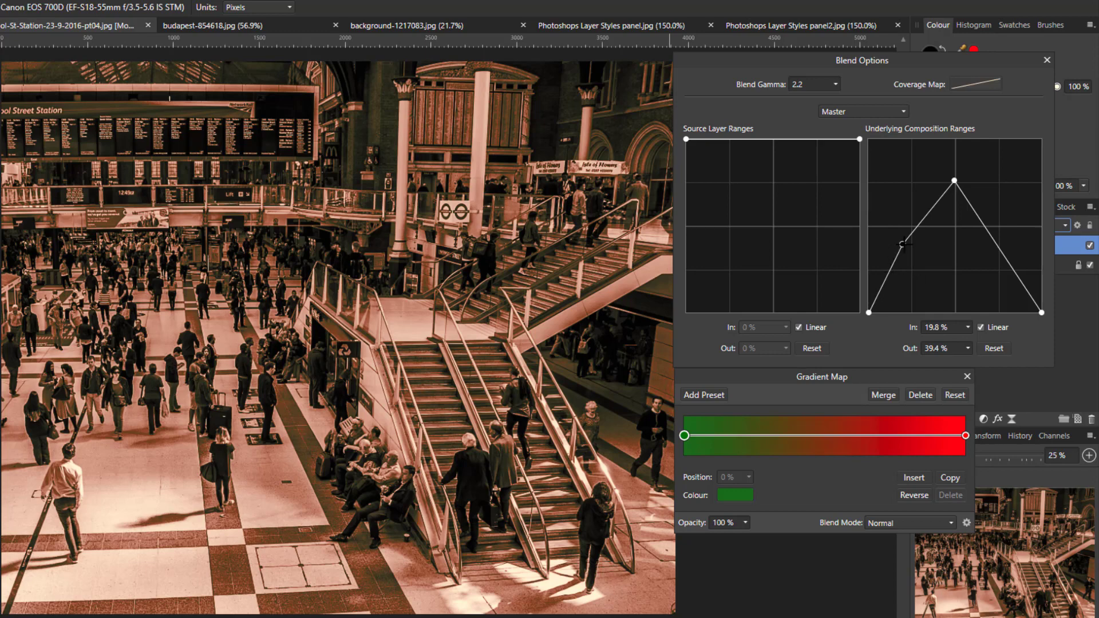
left_click(954, 179)
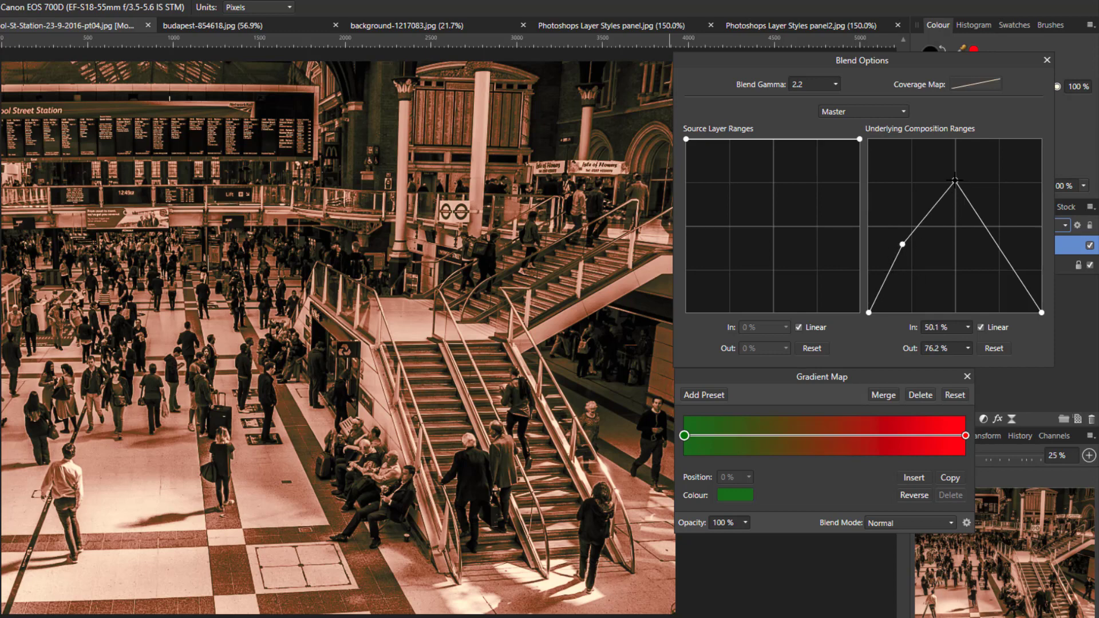
left_click(902, 244)
key("Delete")
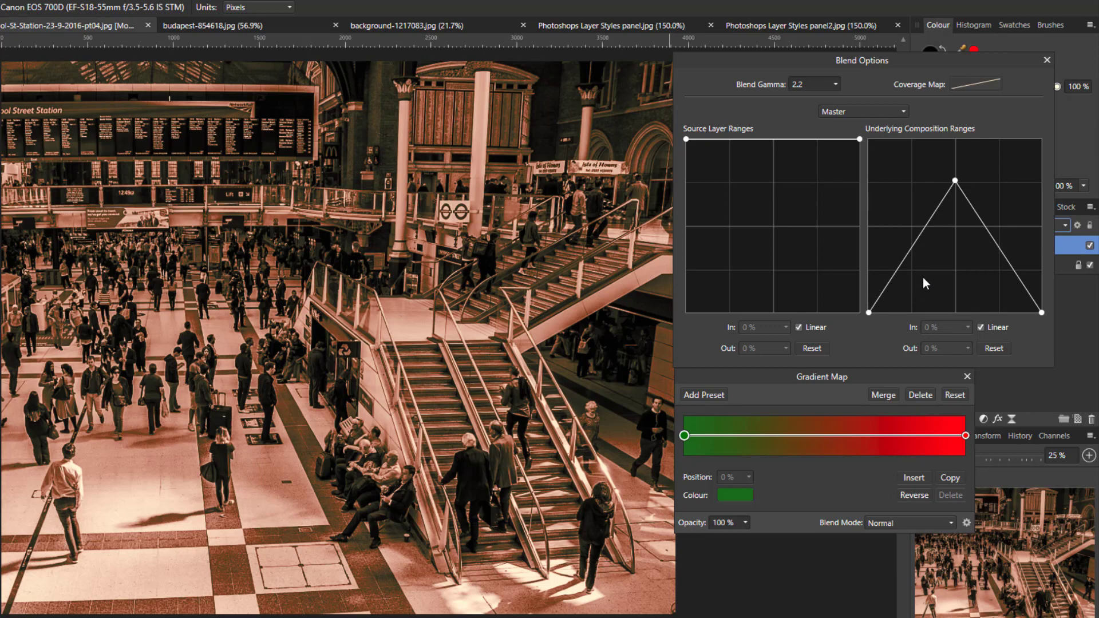
left_click(1007, 345)
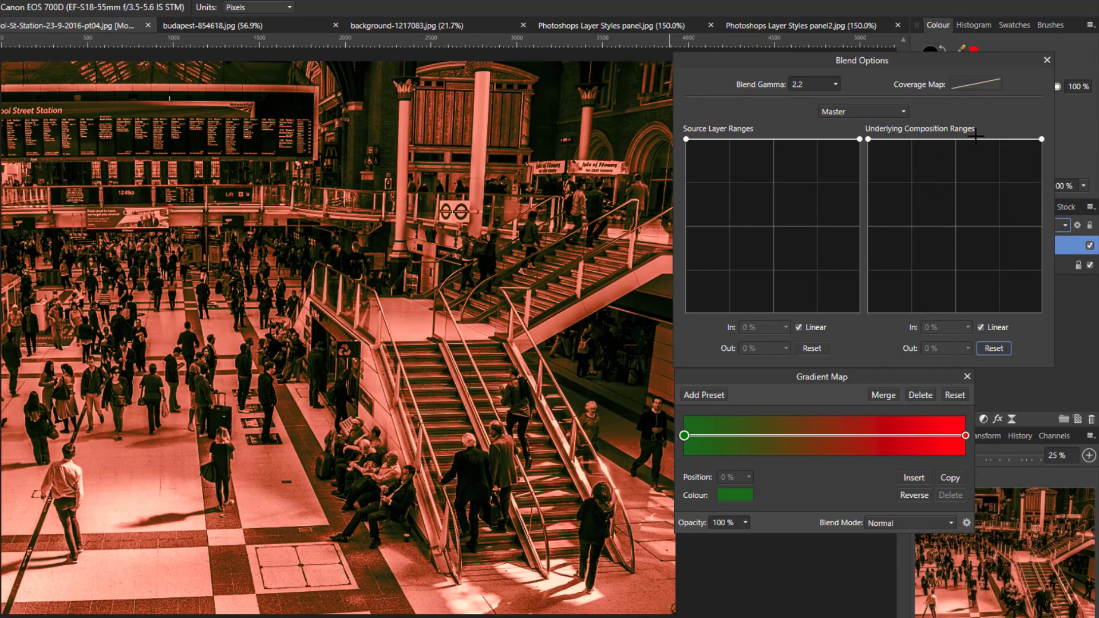
Step: Examine the Blend If sliders in the Photoshops Layer Styles panel2.jpg document, then return to the station photo
mouse_move(1005, 66)
left_mouse_down()
mouse_move(998, 57)
mouse_move(837, 76)
mouse_move(1001, 60)
left_mouse_up()
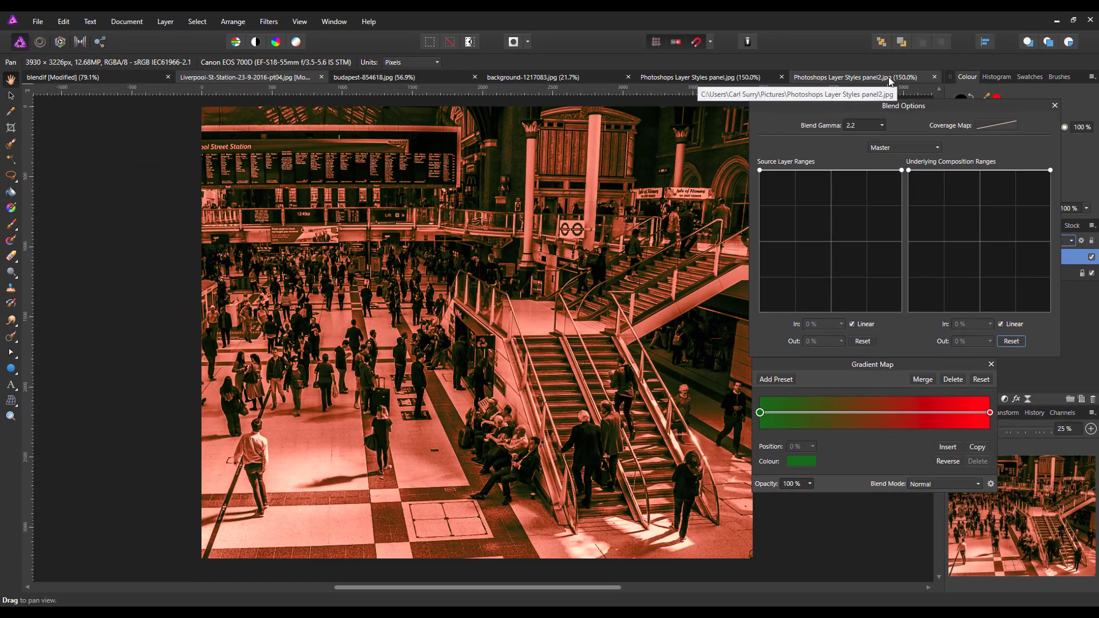
left_click(889, 77)
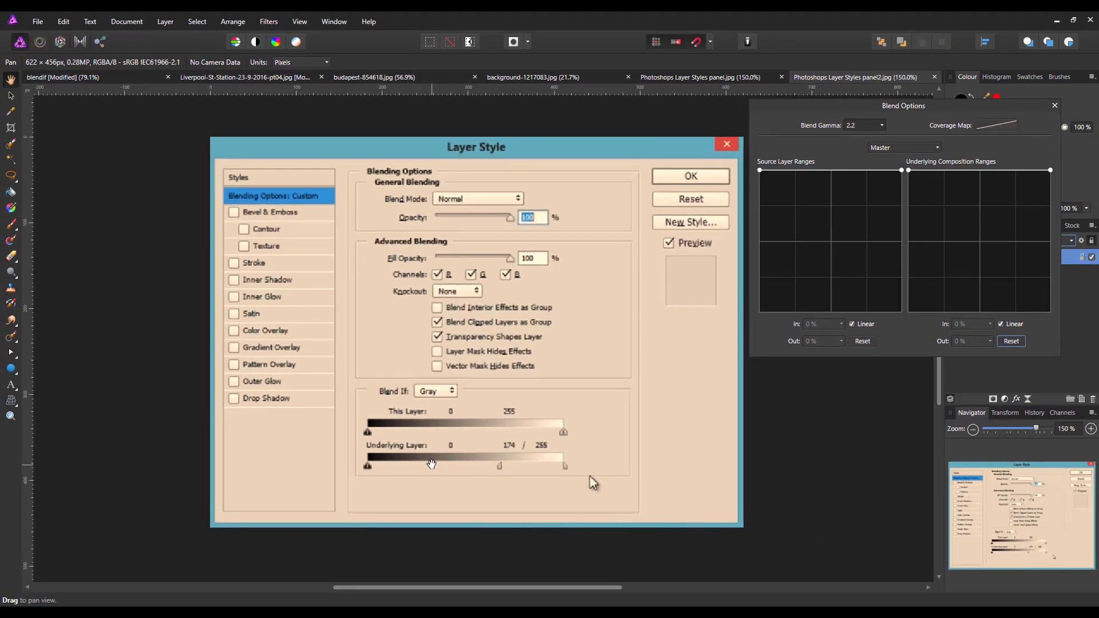
left_click(237, 80)
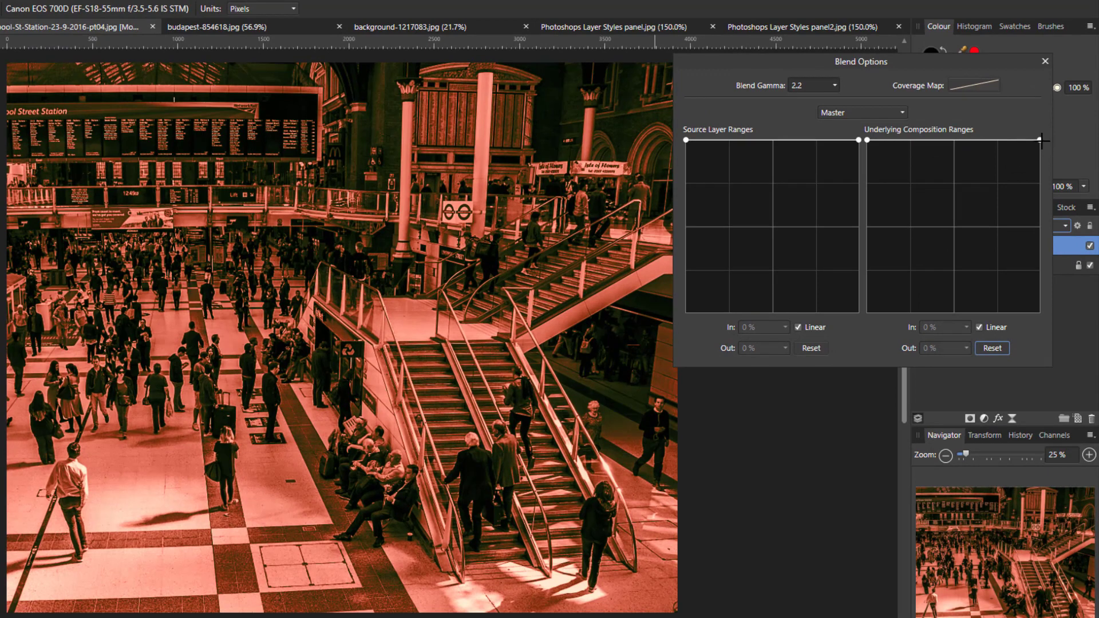
Step: Drop the Master underlying range's highlight end to 0 % output and add nodes at about 76 % in, 24 % out and 25 % in, 50 % out
left_click_drag(1040, 140, 1045, 315)
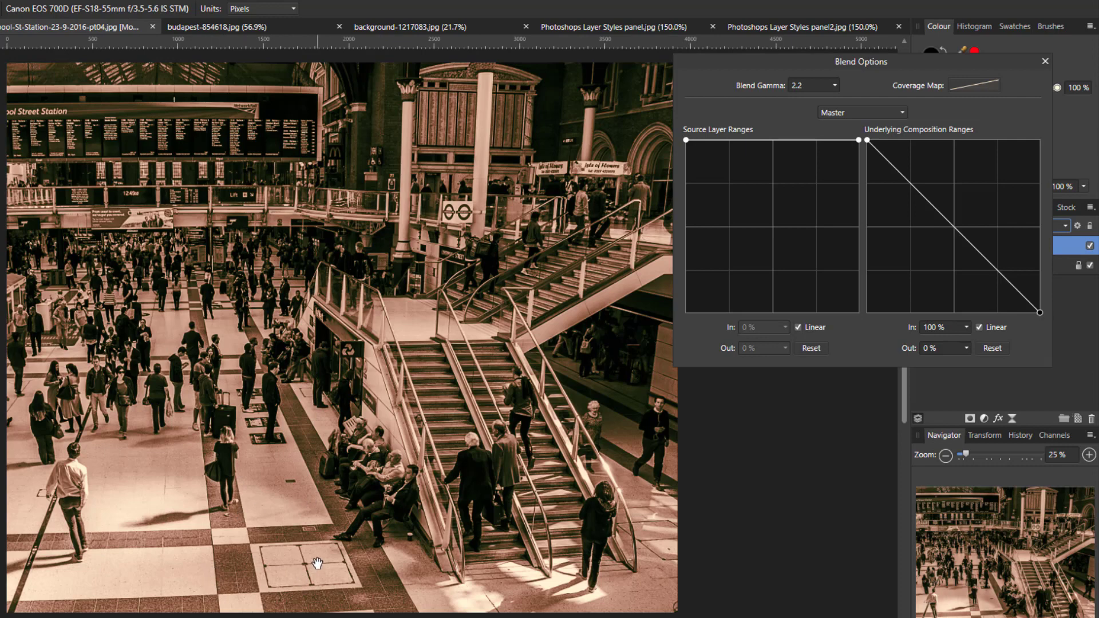
left_click(998, 271)
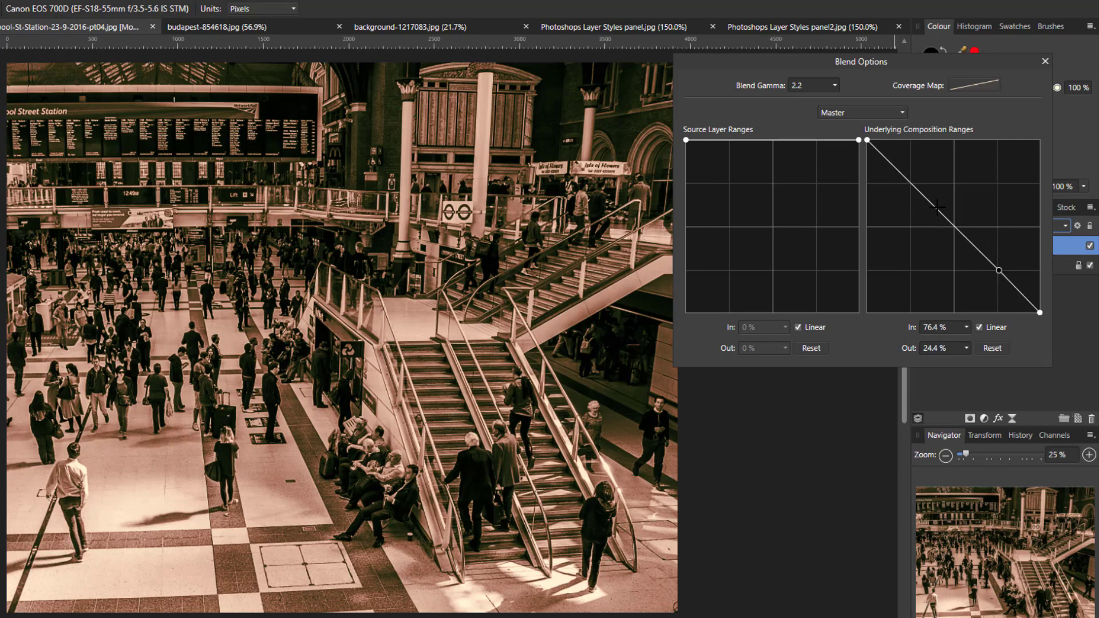
left_click_drag(938, 209, 911, 226)
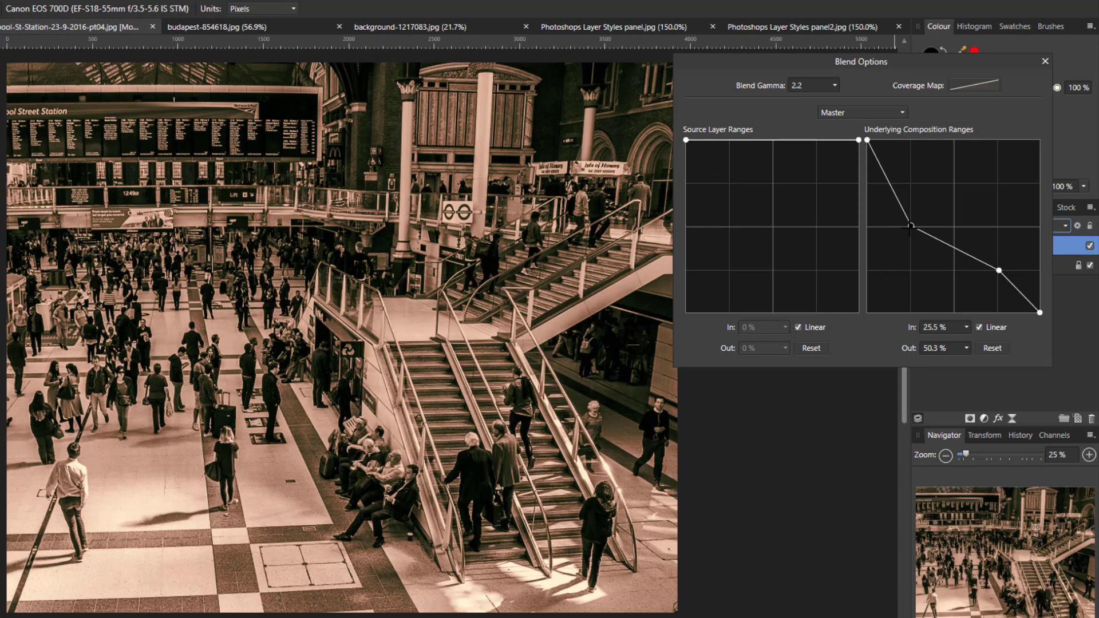
Step: Try the two nodes at about 45 % in, 41 % out and 89 % in, 9 % out, add a third above, then reset the underlying range
left_click_drag(911, 225, 919, 259)
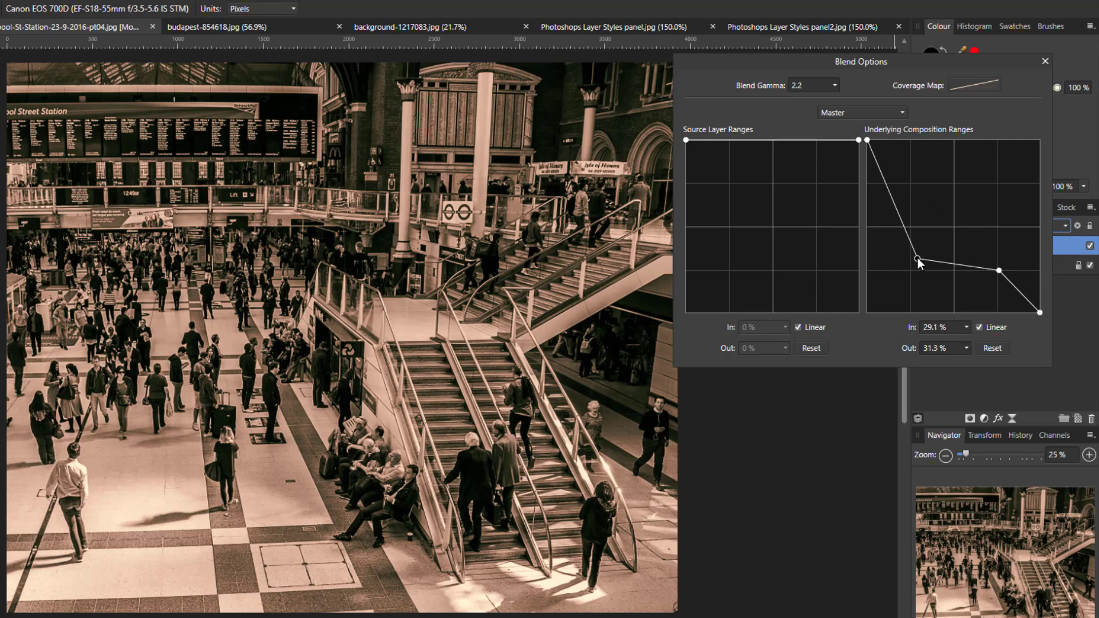
left_click_drag(918, 259, 946, 241)
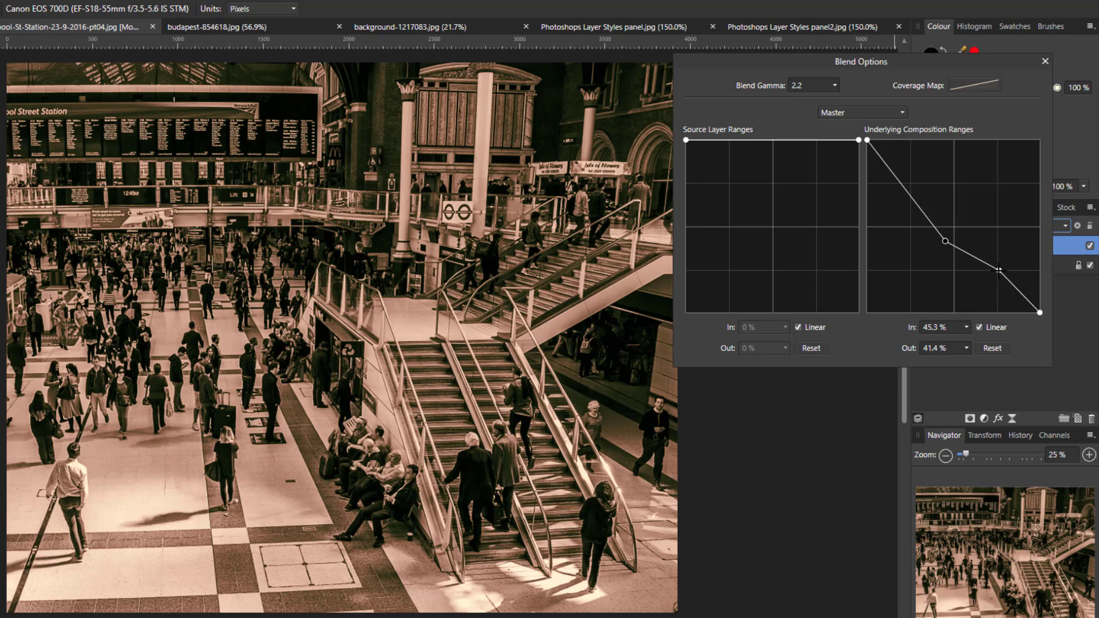
left_click_drag(999, 270, 1021, 299)
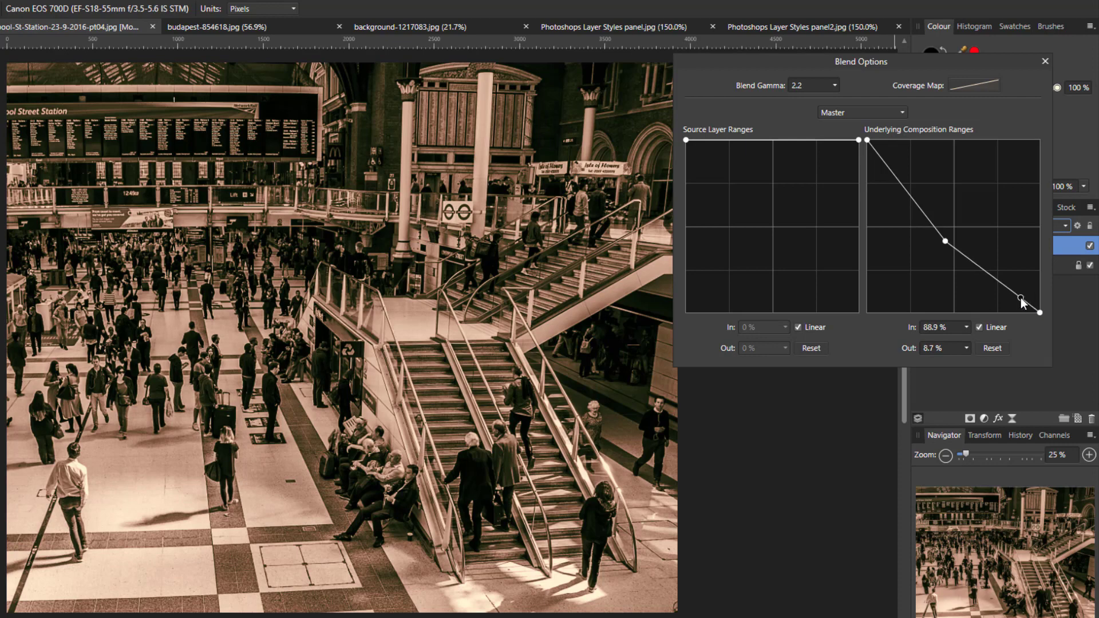
left_click_drag(947, 247, 912, 189)
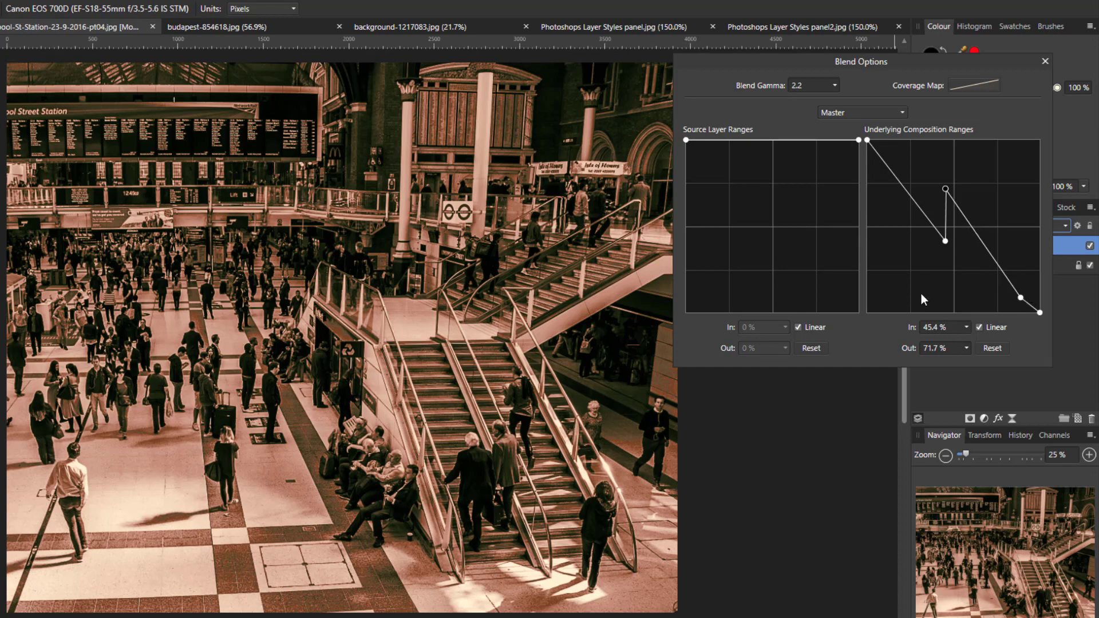
left_click(994, 349)
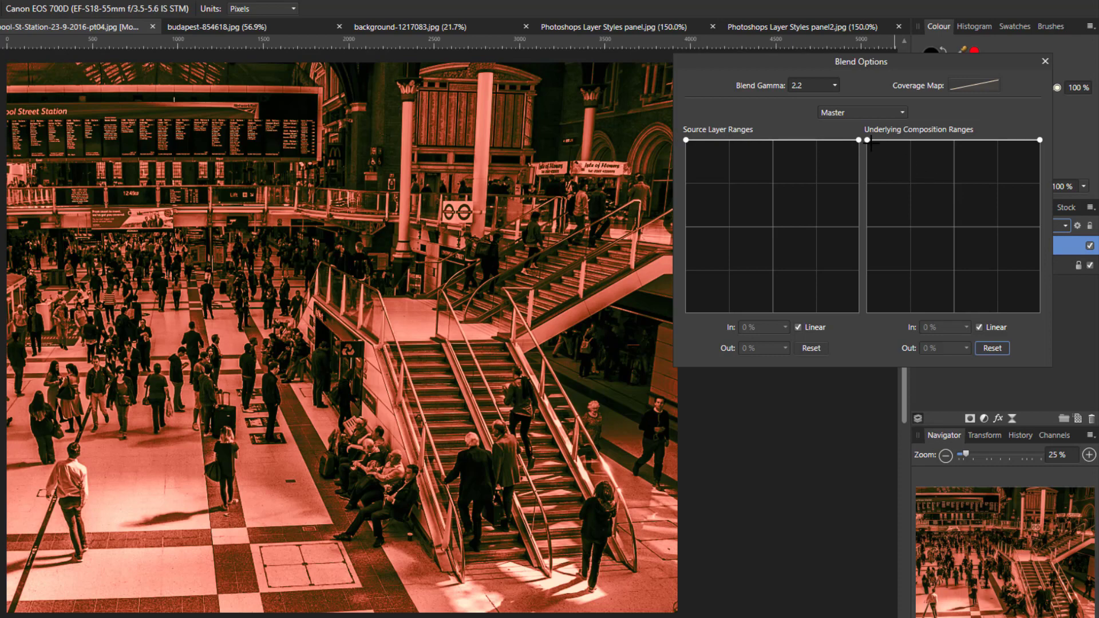
Step: Shape the Master underlying range as a half-height peak: both ends at 0 % output and a middle node at about 50 %
left_click_drag(867, 140, 868, 306)
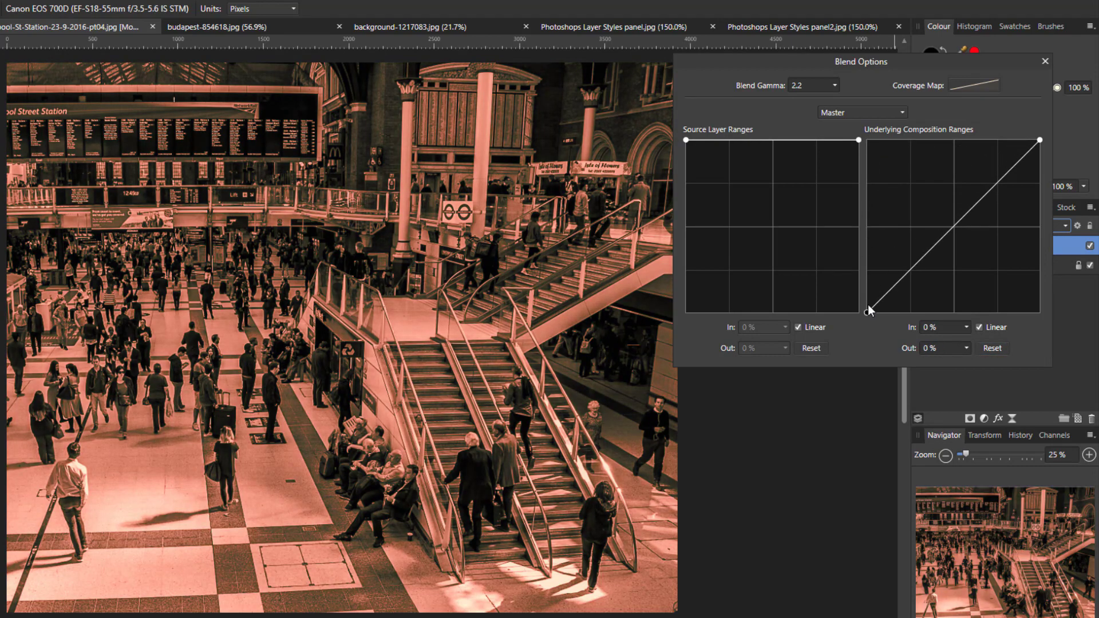
left_click(953, 226)
left_click_drag(1040, 140, 1047, 316)
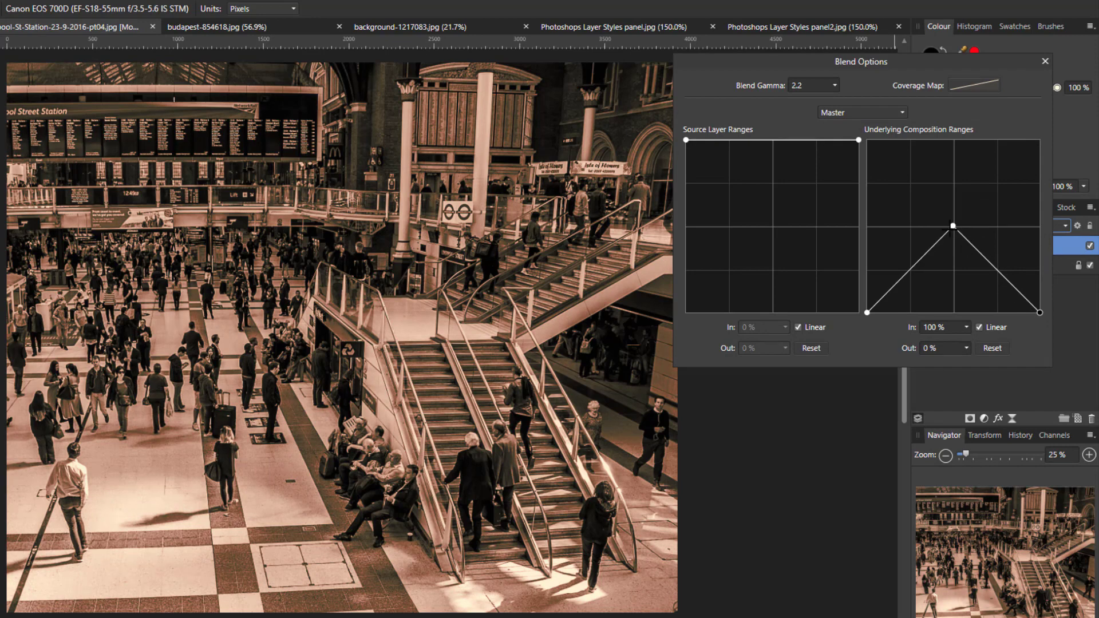
mouse_move(953, 225)
left_mouse_down()
mouse_move(953, 180)
mouse_move(955, 226)
left_mouse_up()
Step: Invert the peak into a valley by raising the shadow and highlight ends to 100 % output, with the middle node at about 49 %
left_click_drag(867, 312, 866, 141)
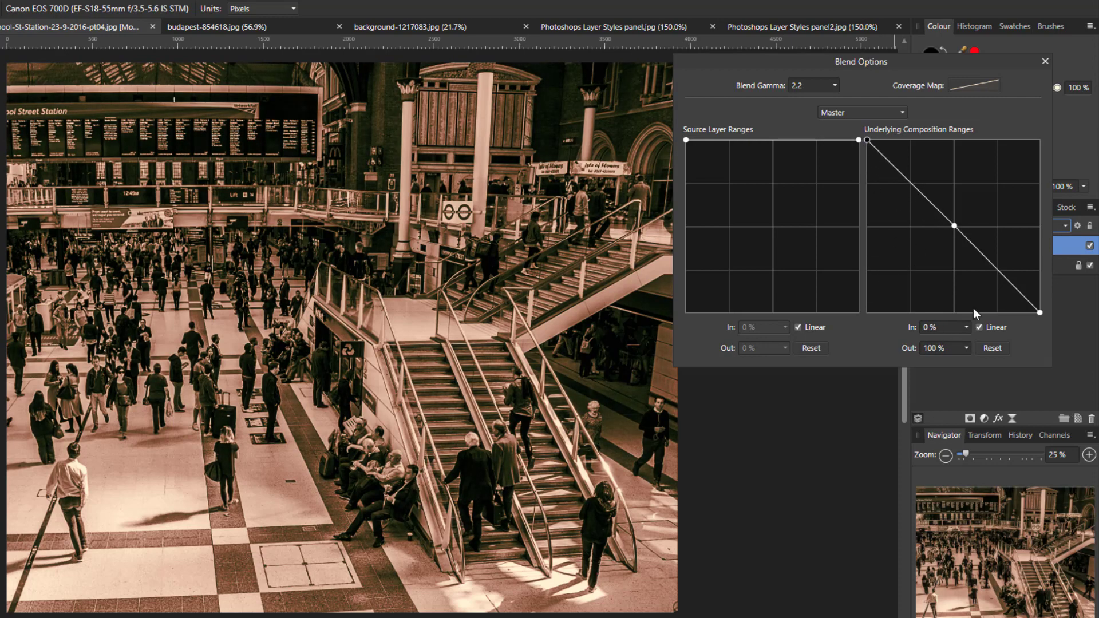
left_click_drag(1041, 314, 1044, 136)
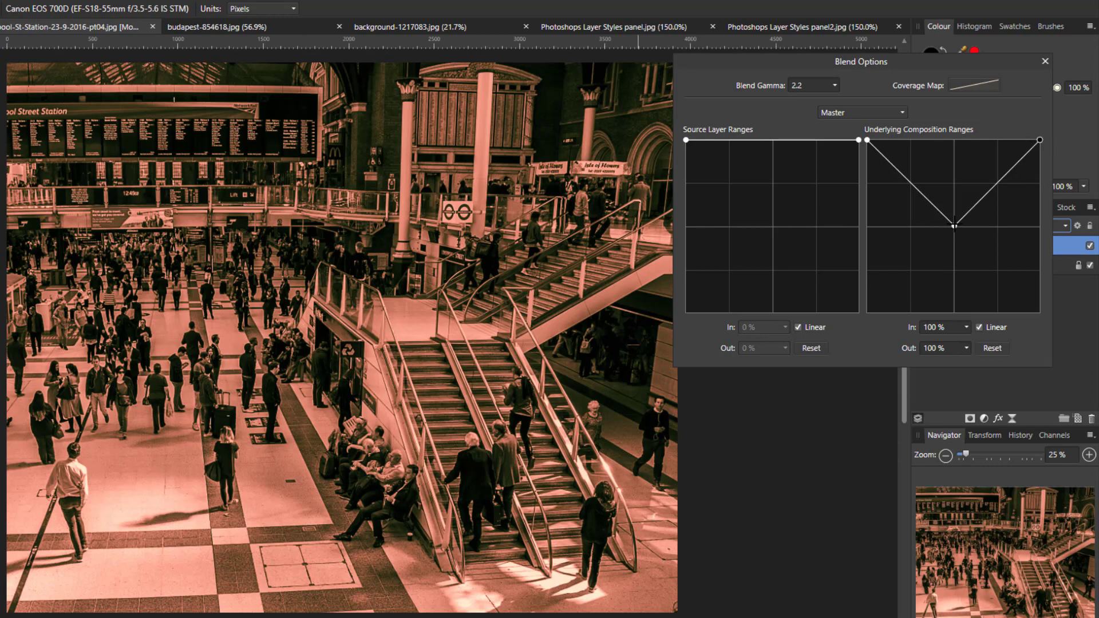
mouse_move(954, 227)
left_mouse_down()
mouse_move(958, 312)
mouse_move(954, 228)
left_mouse_up()
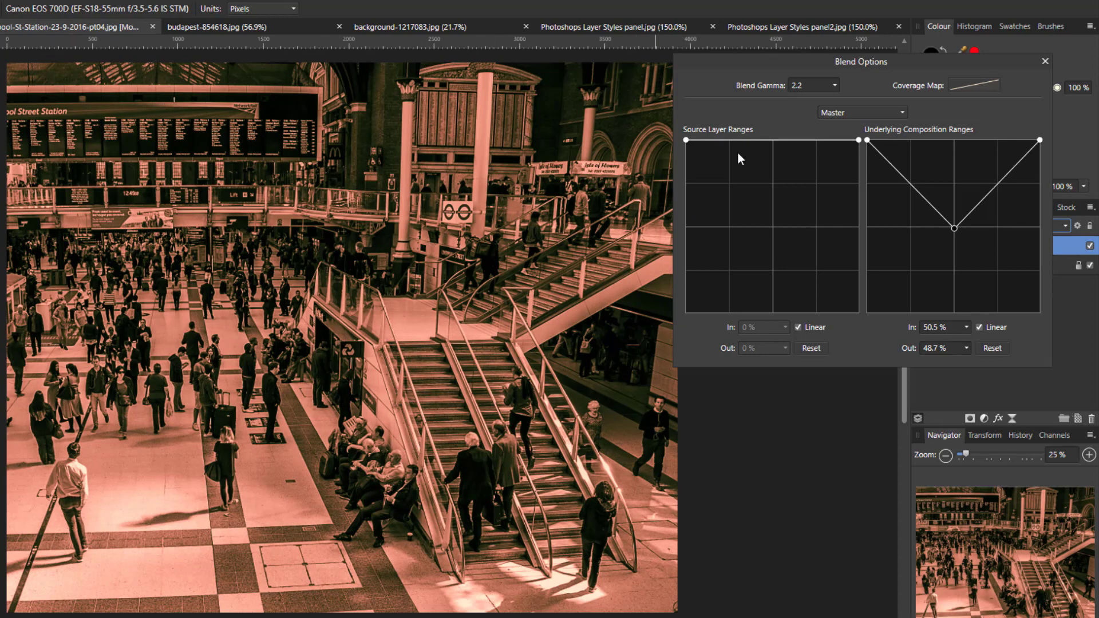
Step: Add a Curves adjustment above the gradient map and raise its midtones to brighten the photo, then close the Curves dialog
left_click_drag(927, 59, 747, 60)
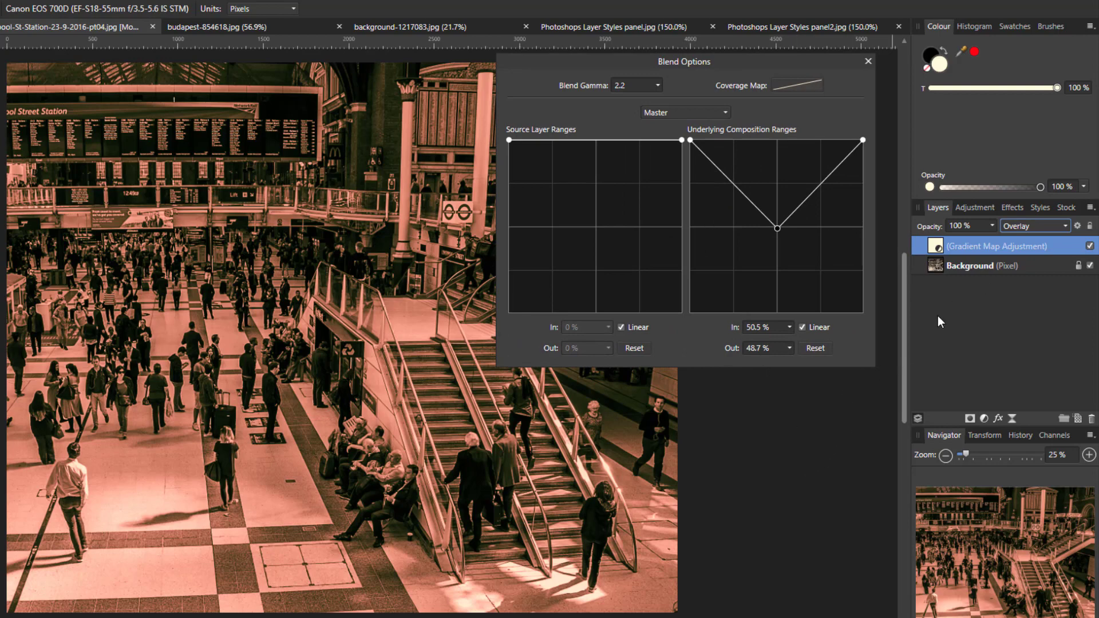
left_click(986, 420)
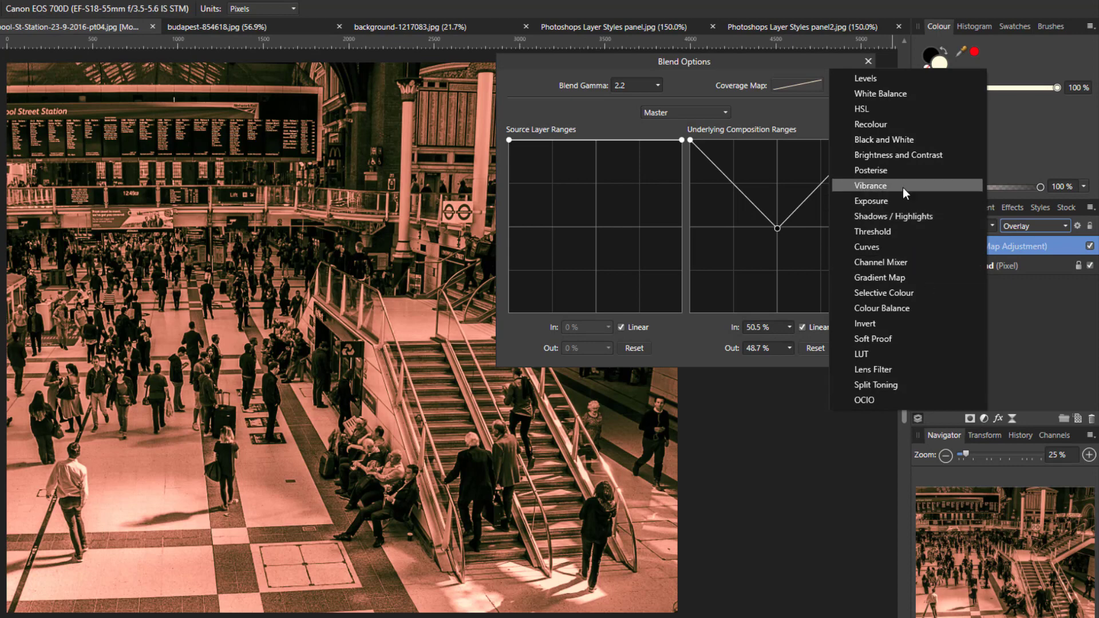
left_click(870, 247)
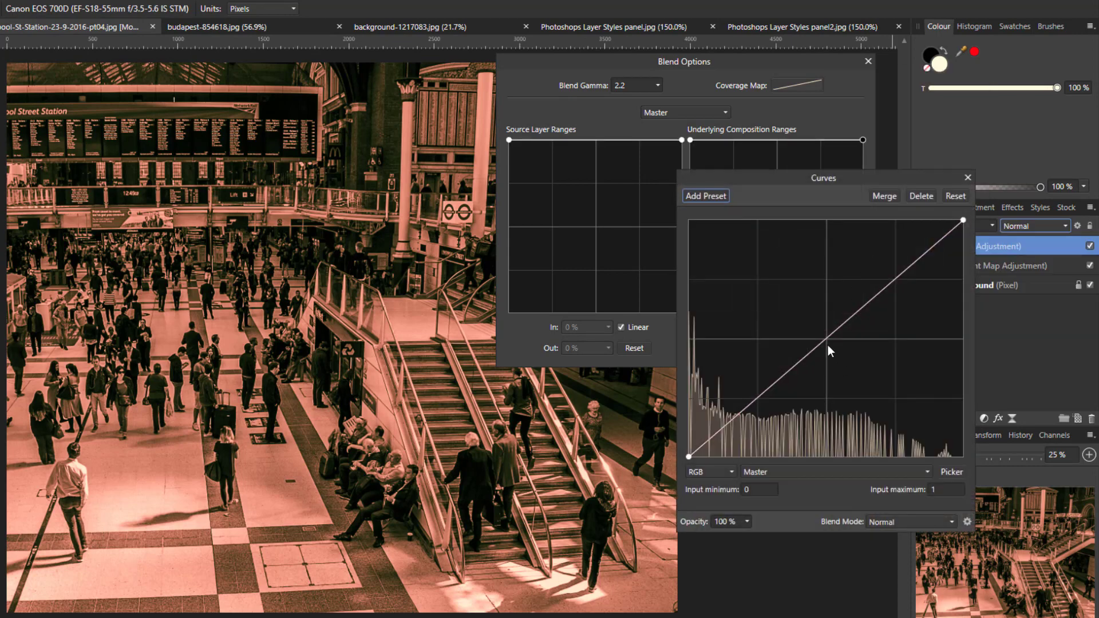
left_click_drag(826, 339, 795, 315)
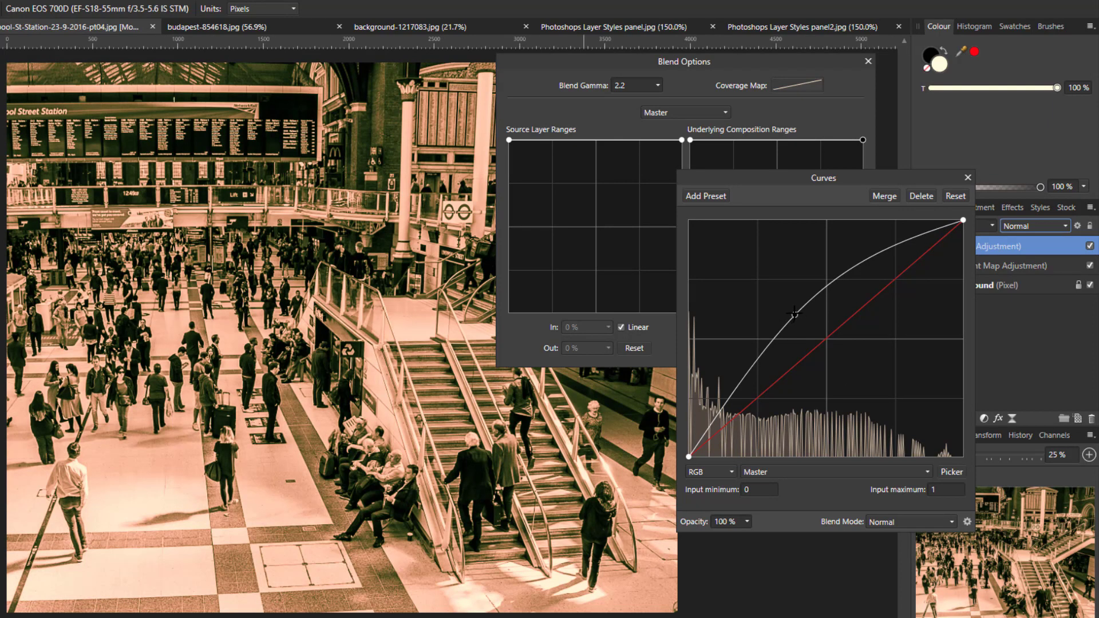
left_click_drag(795, 315, 804, 307)
left_click(967, 177)
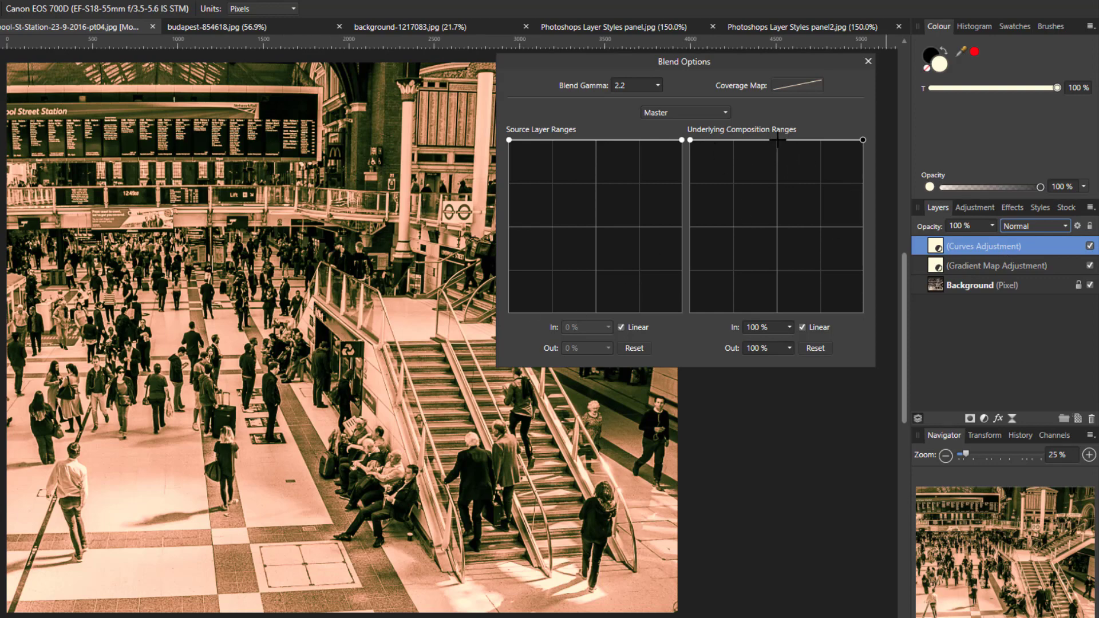
Step: Lower the middle of the Curves adjustment's Master underlying range to about 49 % output, then compare the photo with that adjustment hidden and shown
left_click_drag(778, 139, 777, 228)
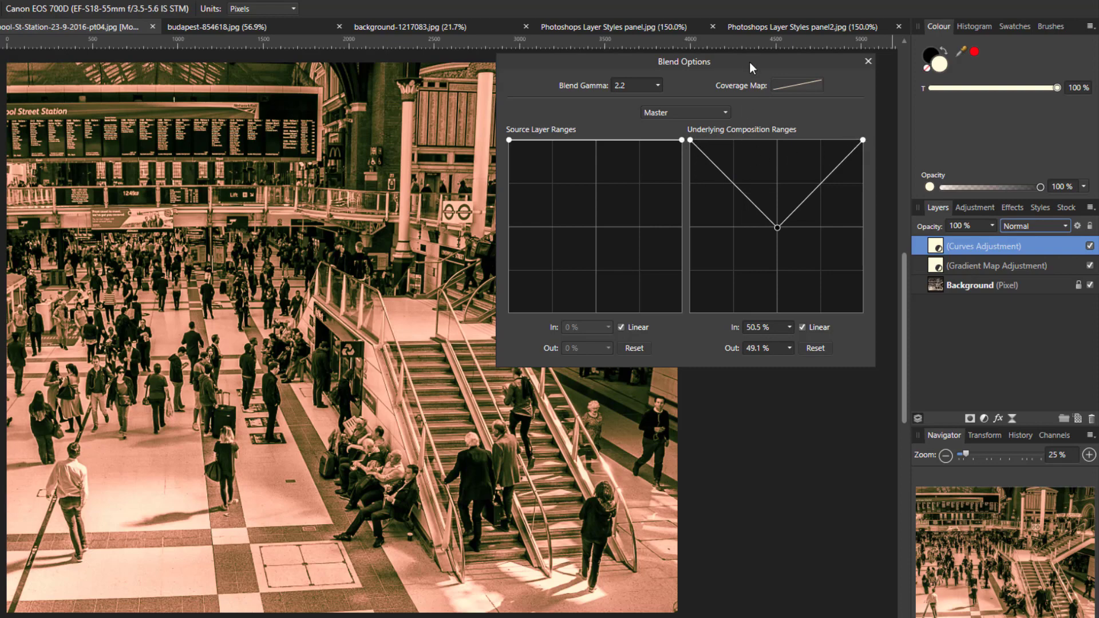
left_click_drag(750, 63, 849, 57)
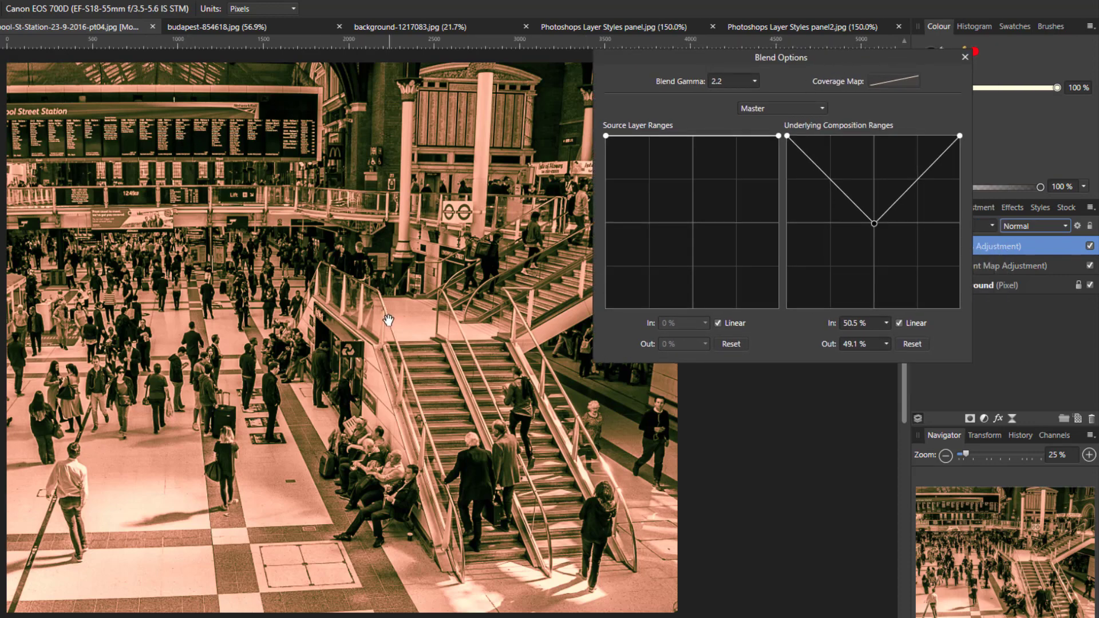
left_click(1090, 247)
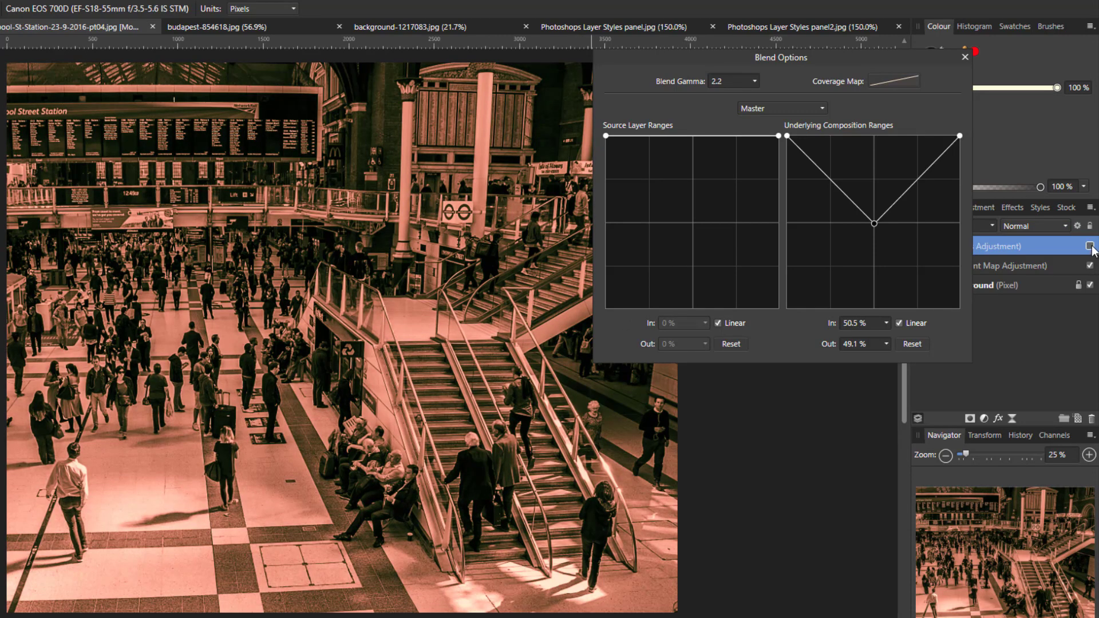
left_click(1090, 247)
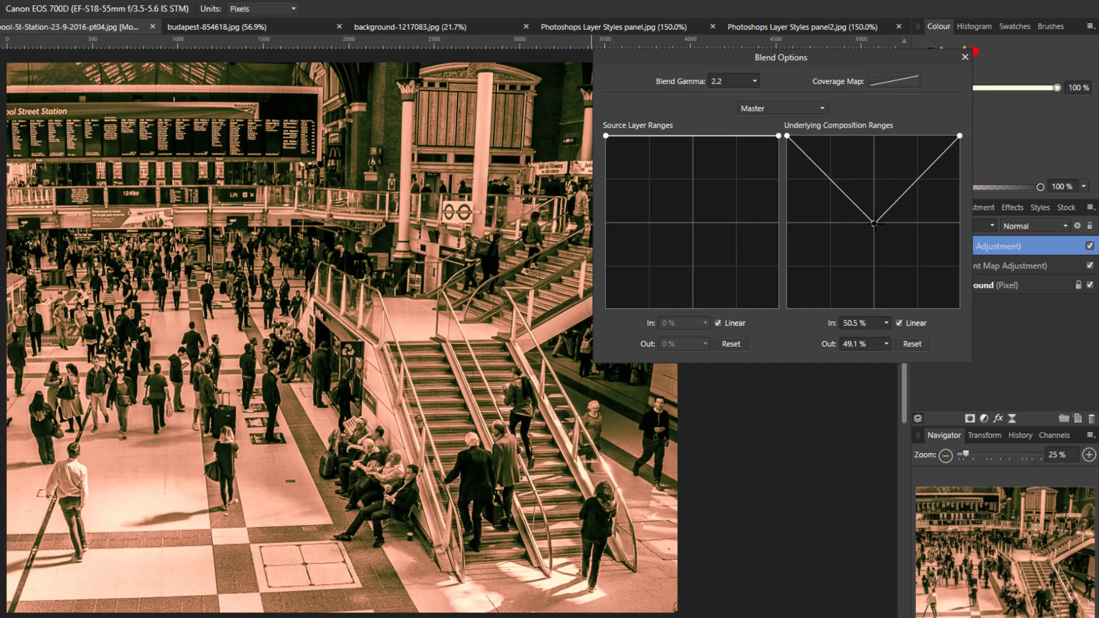
Step: Lower the middle node of the Curves underlying range to 0 % output at about 50 % input, then close the blend options
left_click_drag(874, 224, 873, 308)
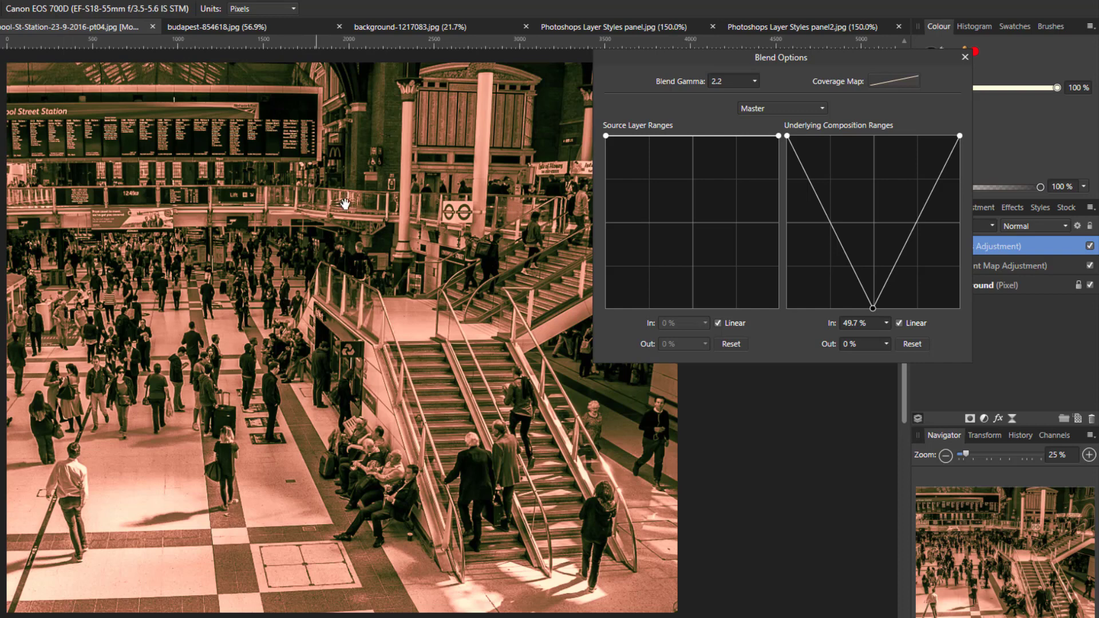
left_click_drag(889, 55, 829, 62)
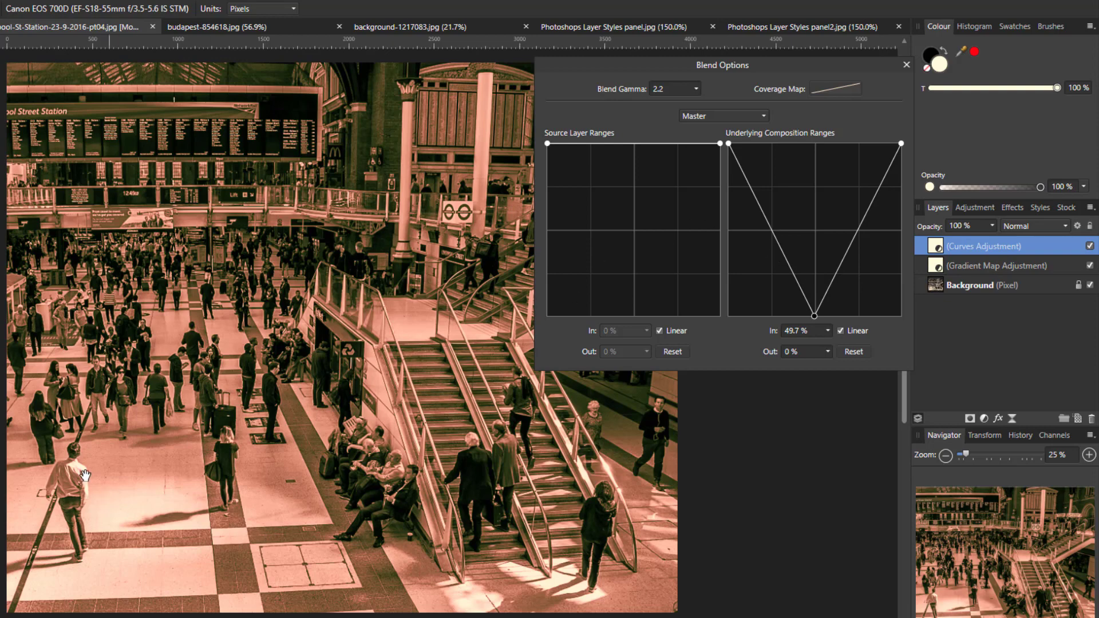
left_click(907, 66)
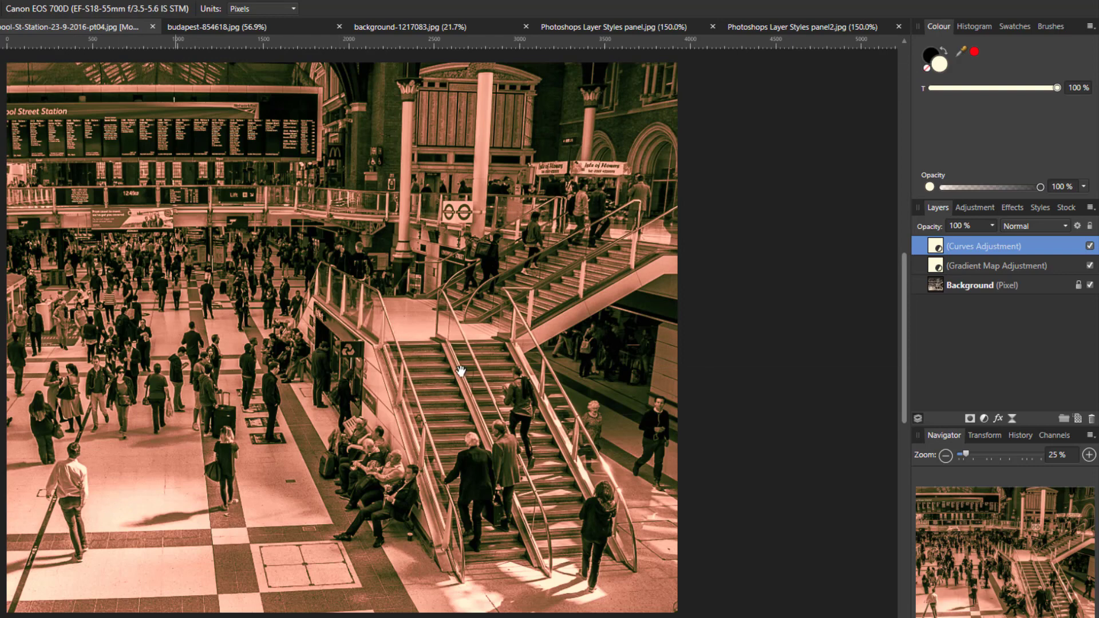
Step: Hide the Curves and Gradient Map adjustments to compare with the original station photo, and show both again
left_click(1090, 245)
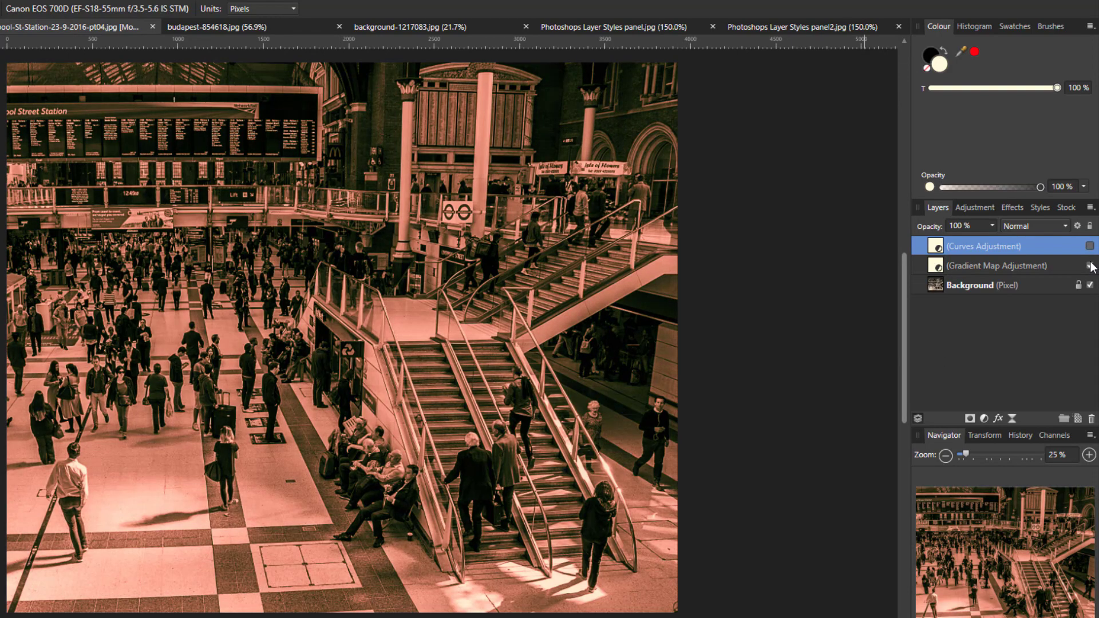
left_click(1090, 266)
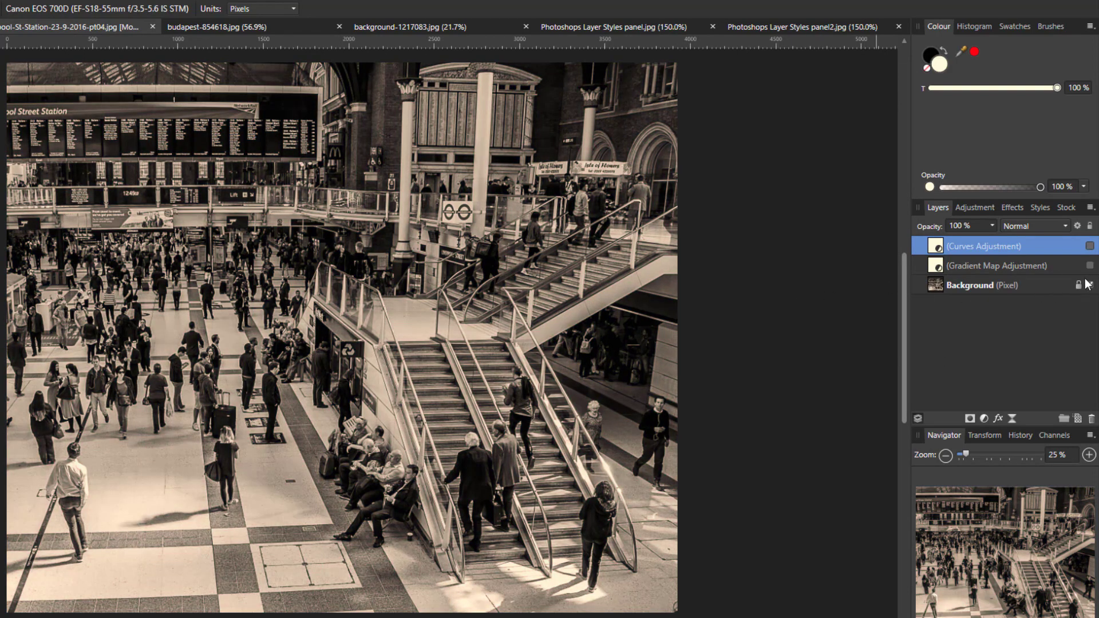
left_click(1090, 266)
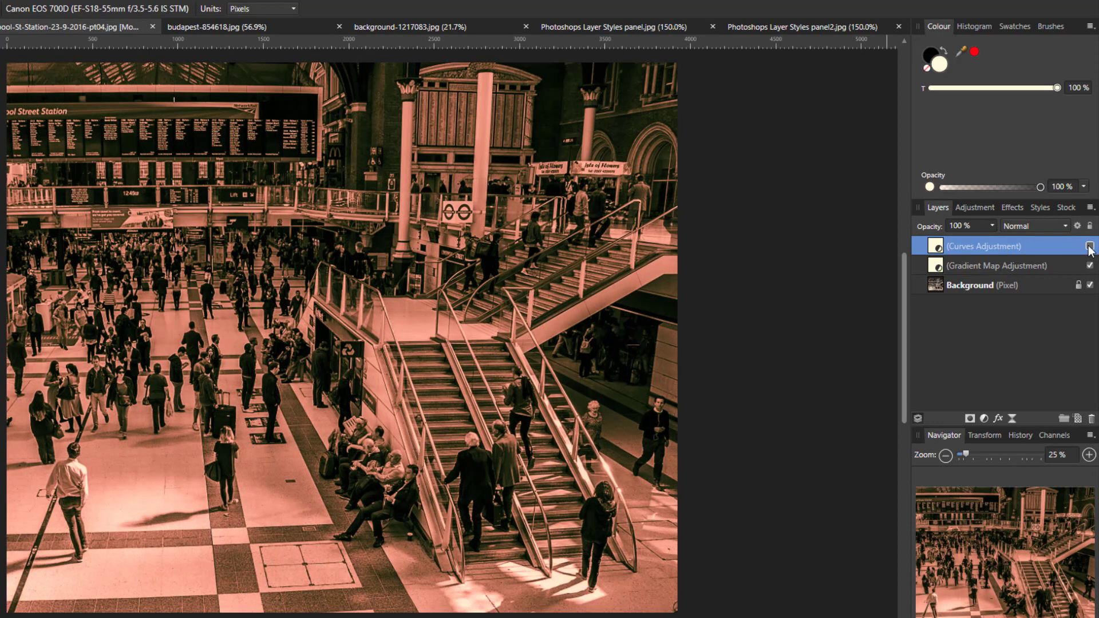
left_click(1090, 247)
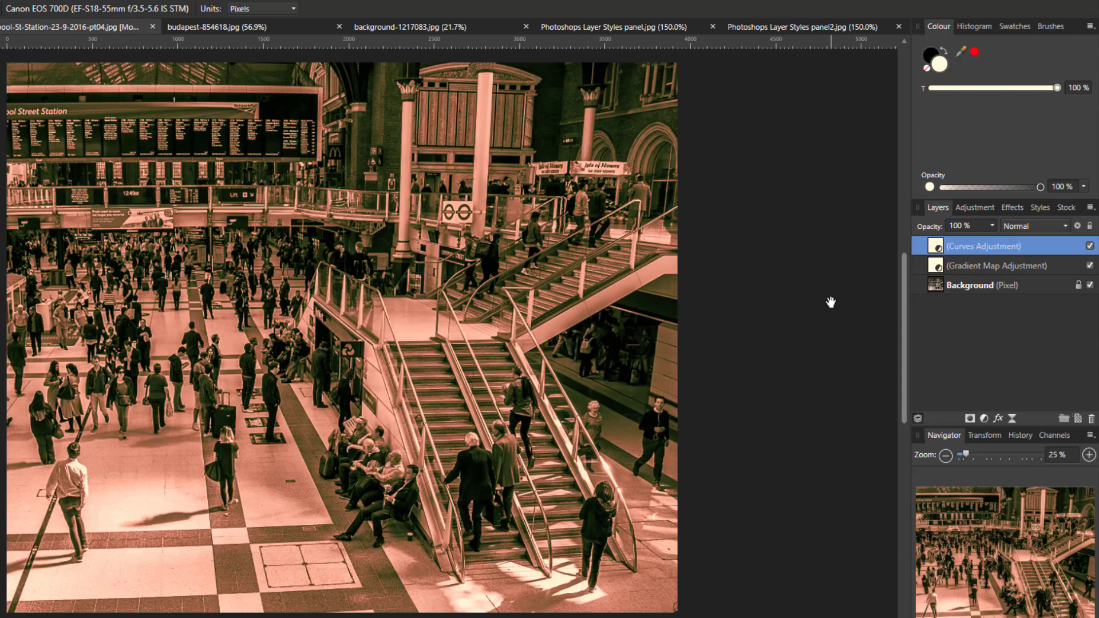
Step: Switch to the budapest-854618.jpg tram photo and open its Background layer's blend options, keeping the dialog clear of the tram
left_click(499, 27)
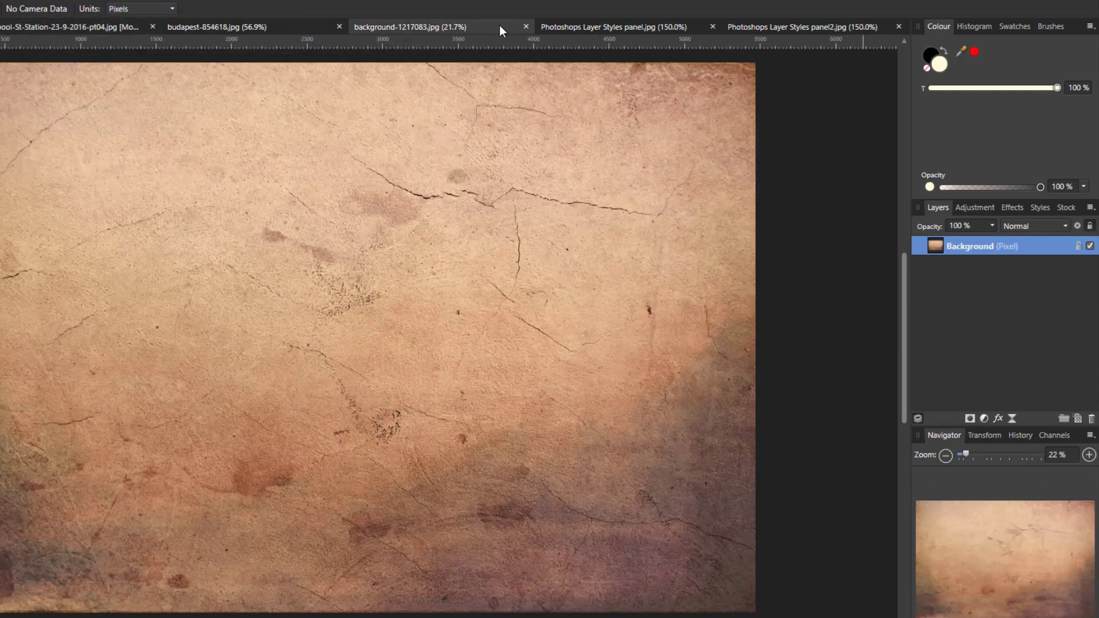
left_click(213, 27)
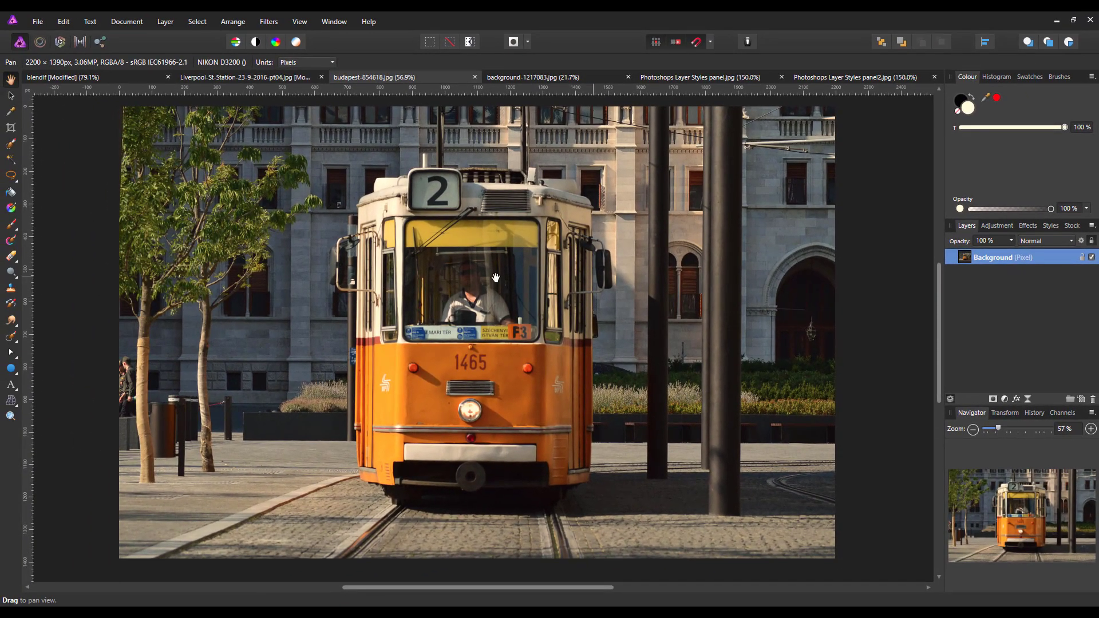
left_click(1081, 241)
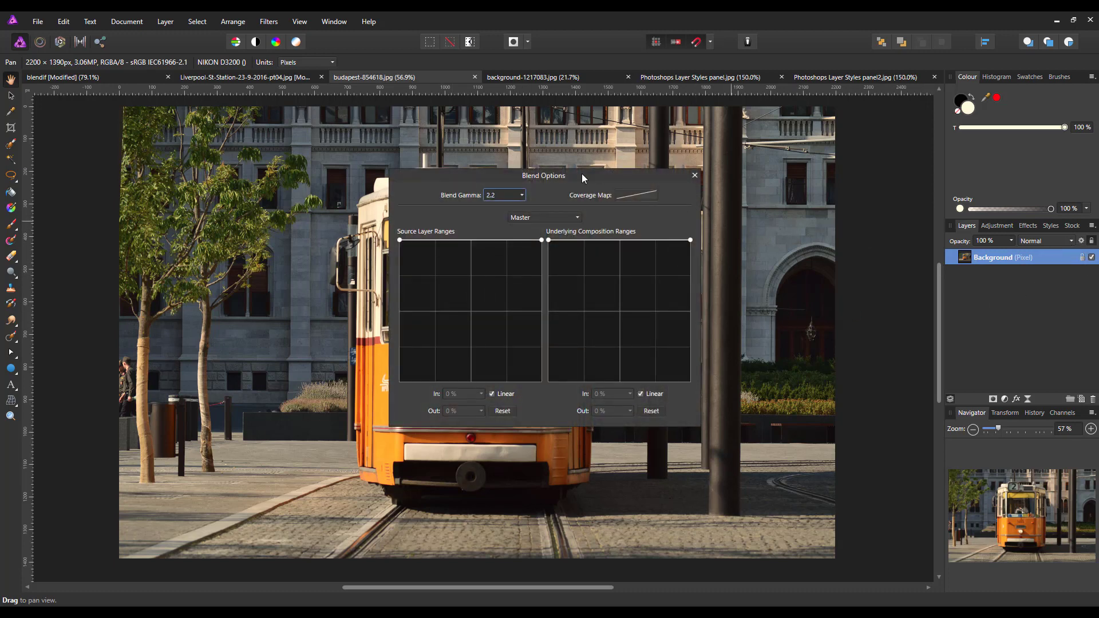
left_click_drag(584, 179, 852, 125)
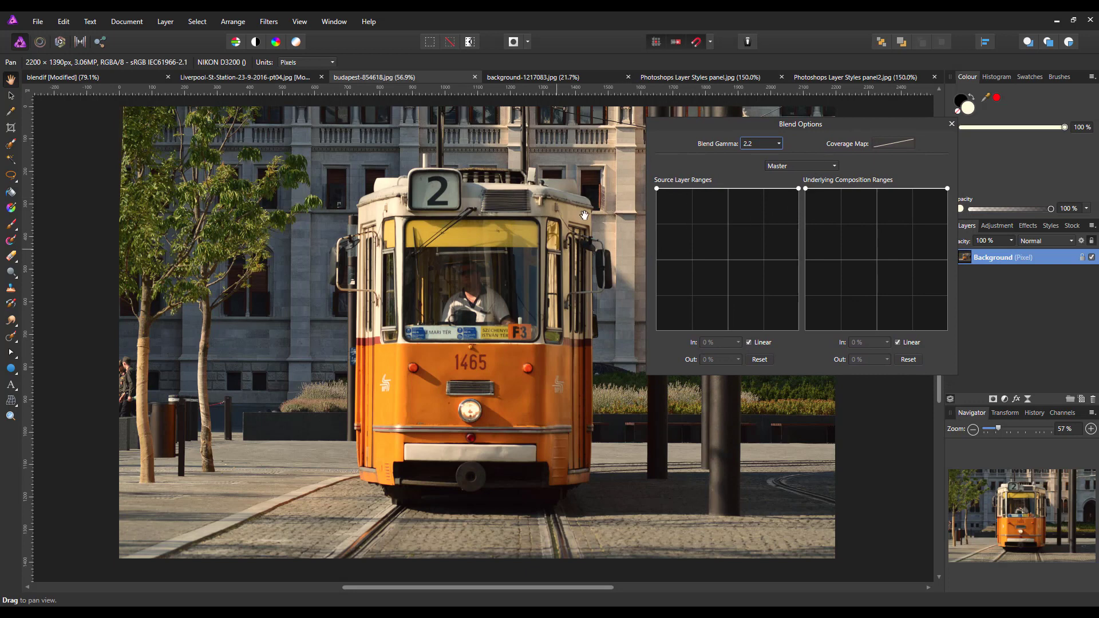
Step: Try the Master source range with the shadow end at 0 % output, try the highlight end at 0 % instead, and reset it
left_click(657, 188)
left_click_drag(657, 188, 614, 362)
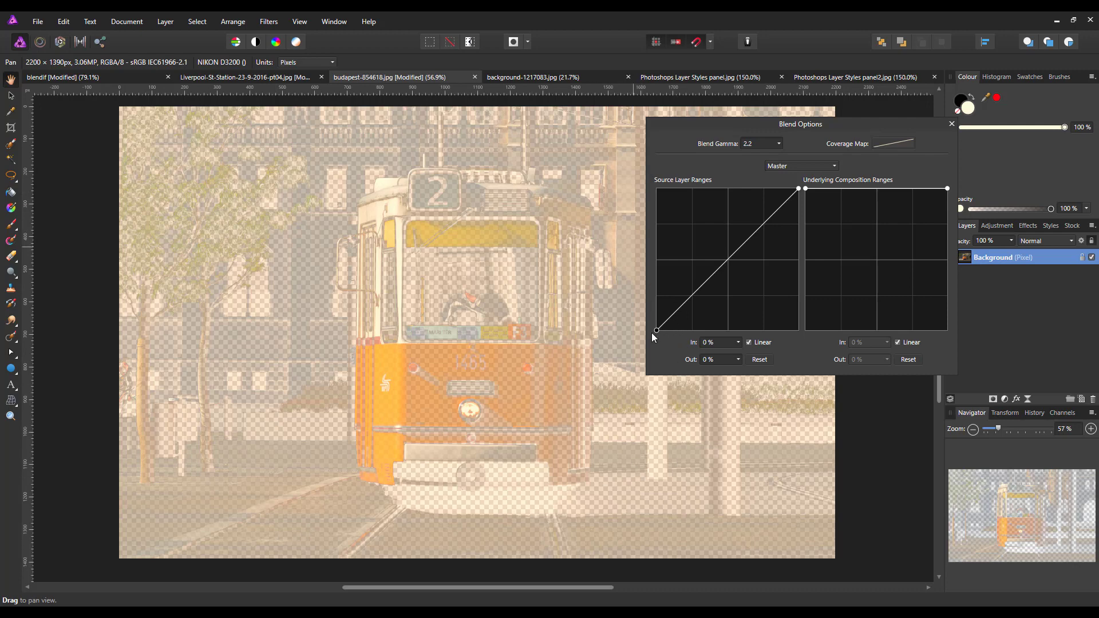
left_click_drag(656, 330, 656, 189)
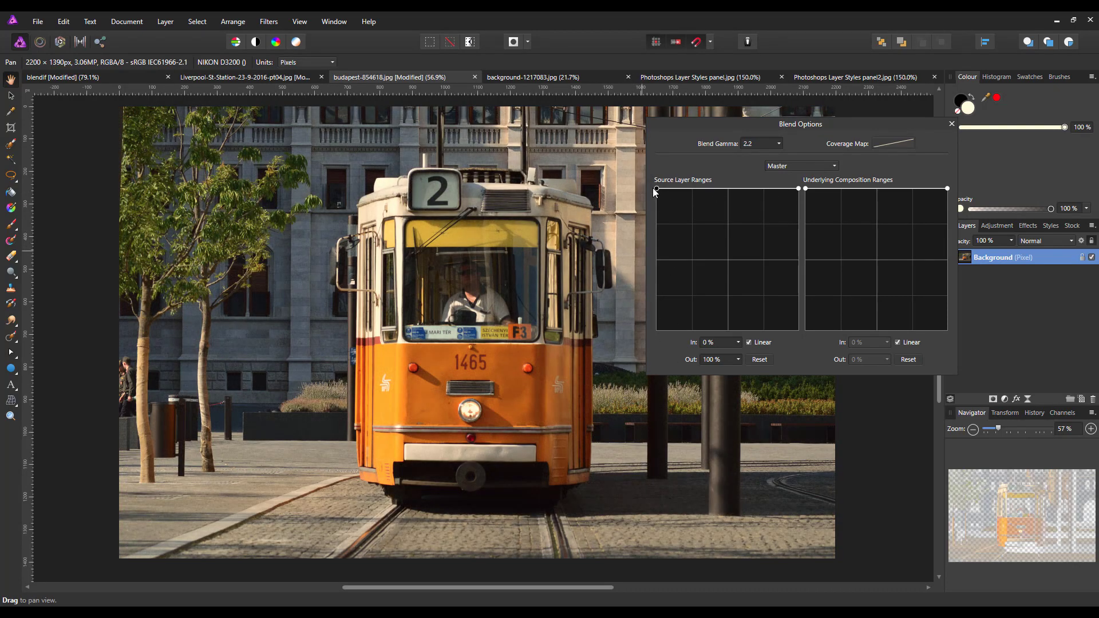
left_click_drag(797, 188, 819, 333)
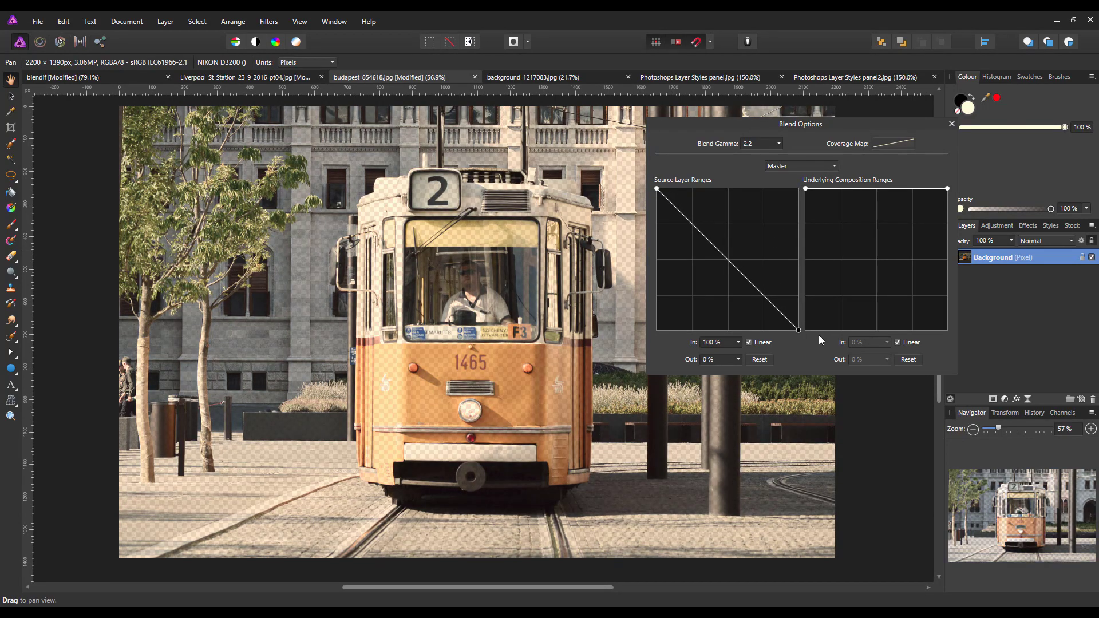
left_click(759, 360)
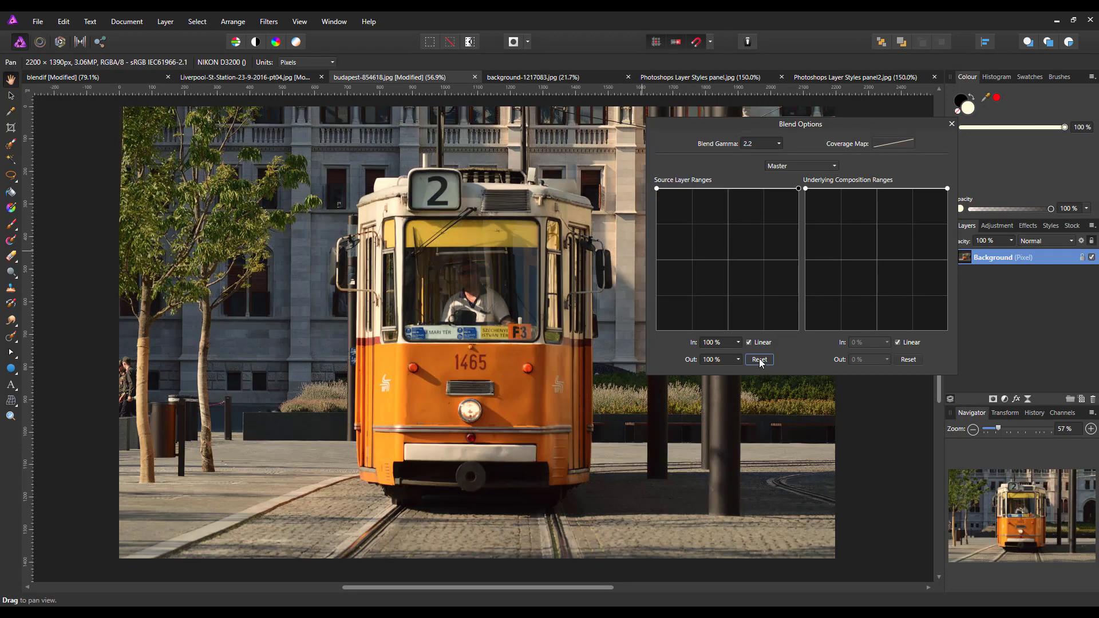
Step: Try the Blue channel's source range with the shadow end at 0 % and a raised middle node, then reset it and close the blend options
left_click(834, 167)
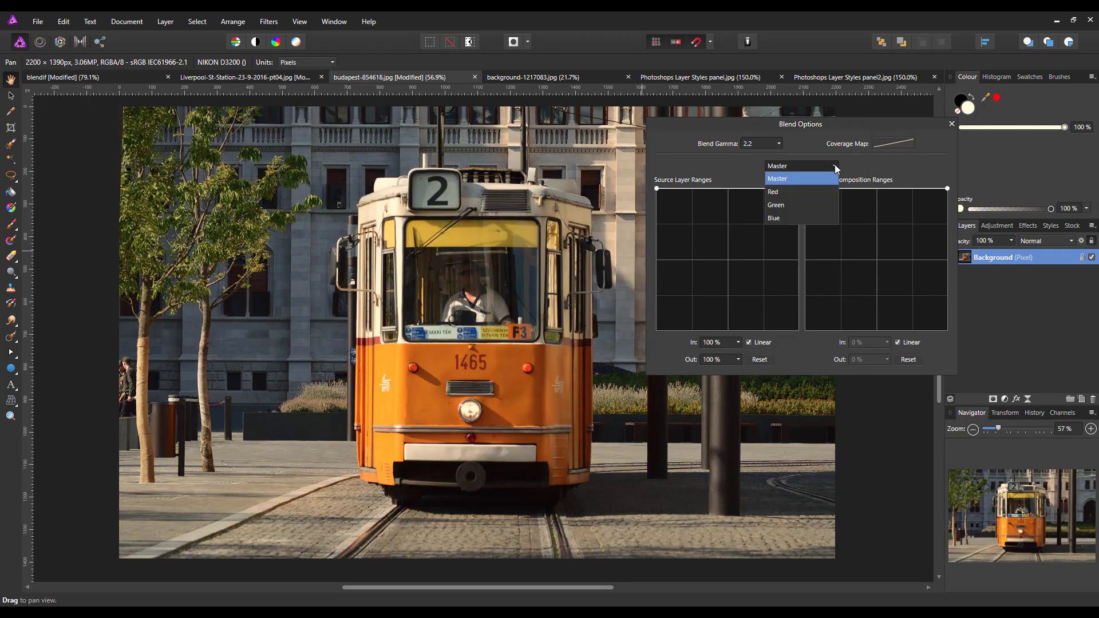
left_click(768, 219)
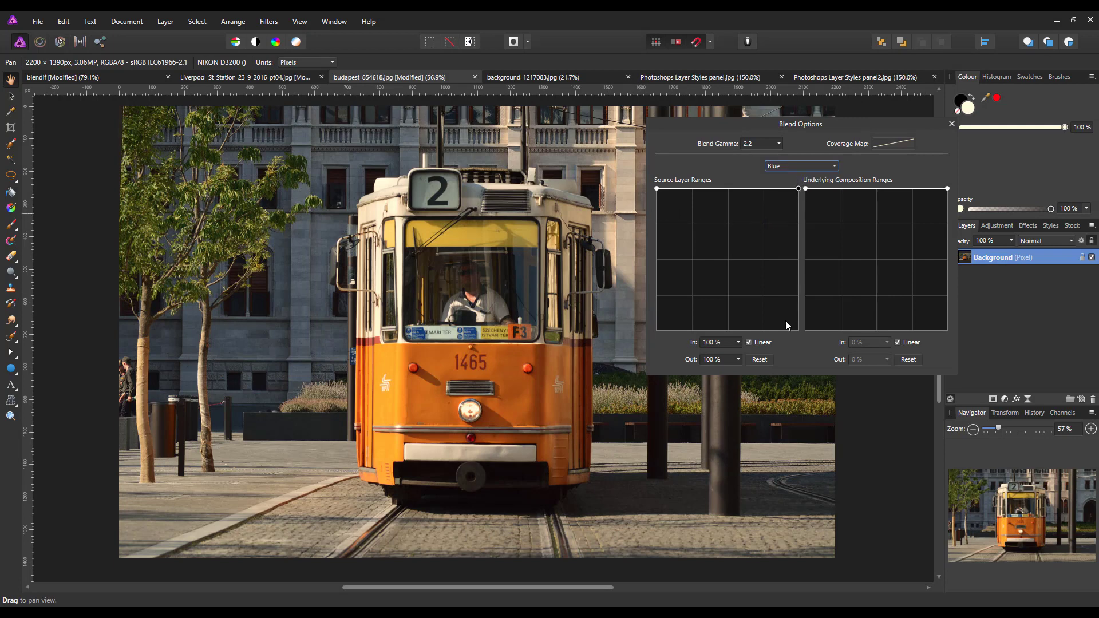
left_click_drag(656, 189, 644, 338)
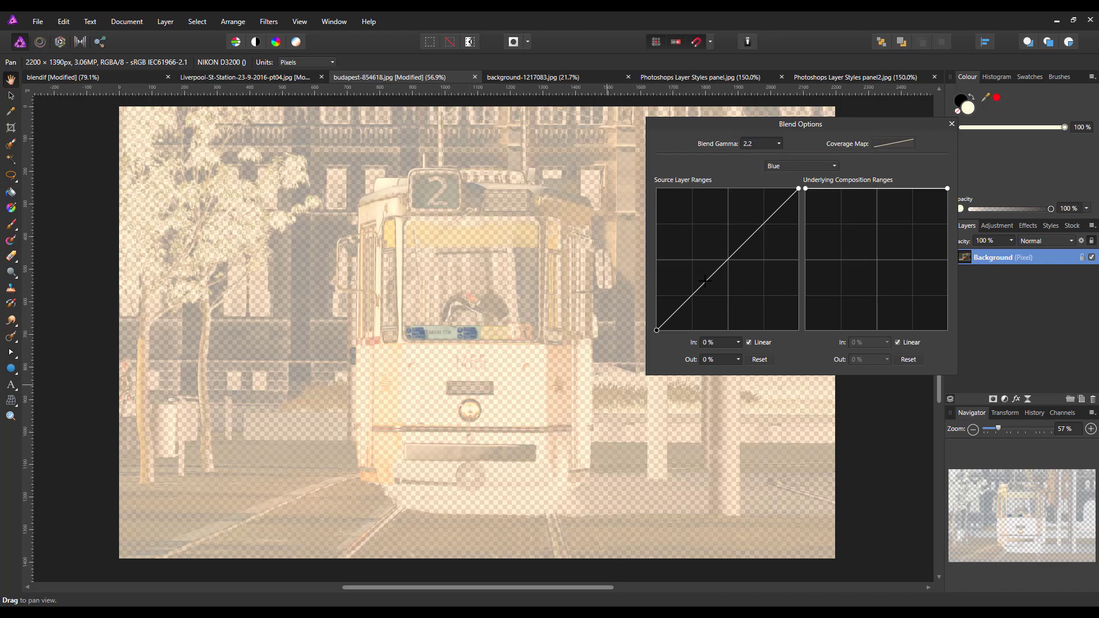
mouse_move(708, 281)
left_mouse_down()
mouse_move(744, 301)
mouse_move(727, 335)
mouse_move(692, 269)
left_mouse_up()
left_click(760, 360)
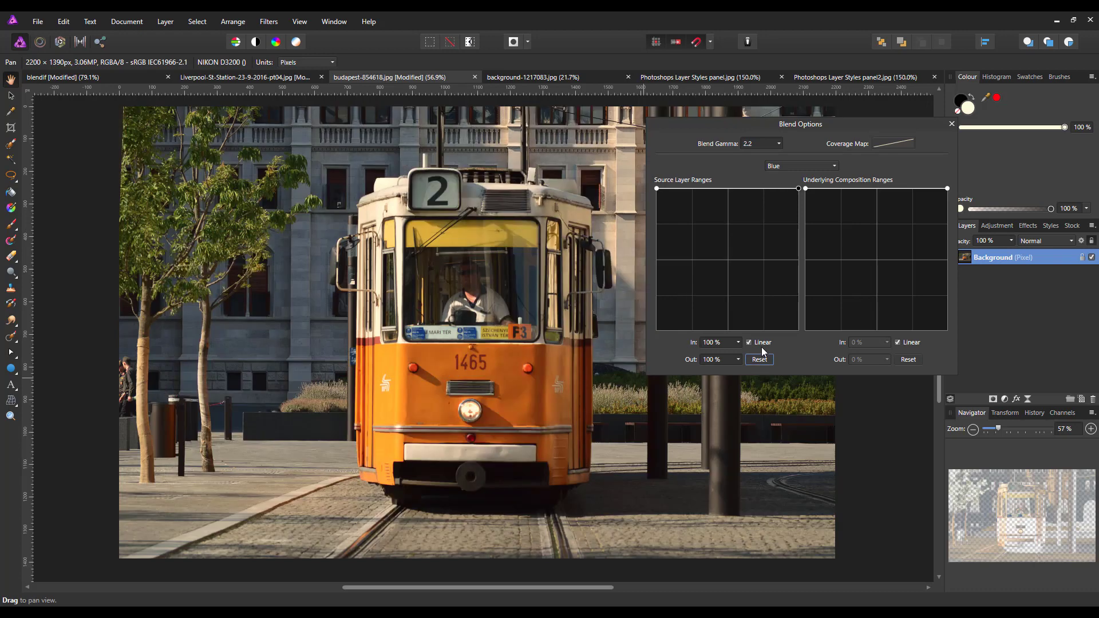
left_click(952, 125)
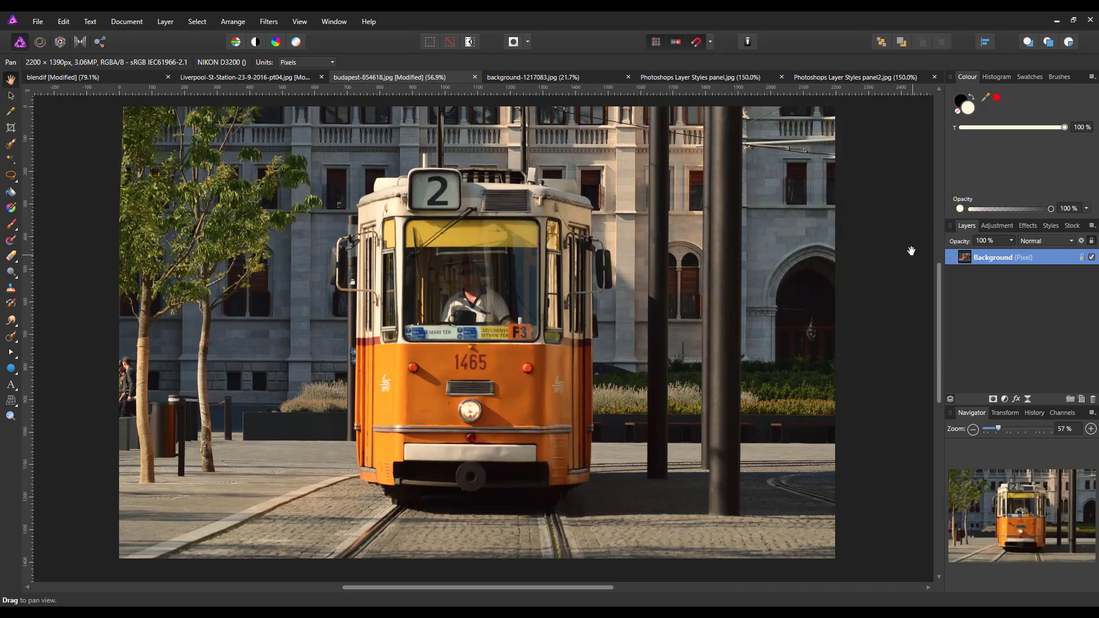
Step: Copy the tram photo's Background layer and paste it into background-1217083.jpg above the cracked wall texture
right_click(994, 259)
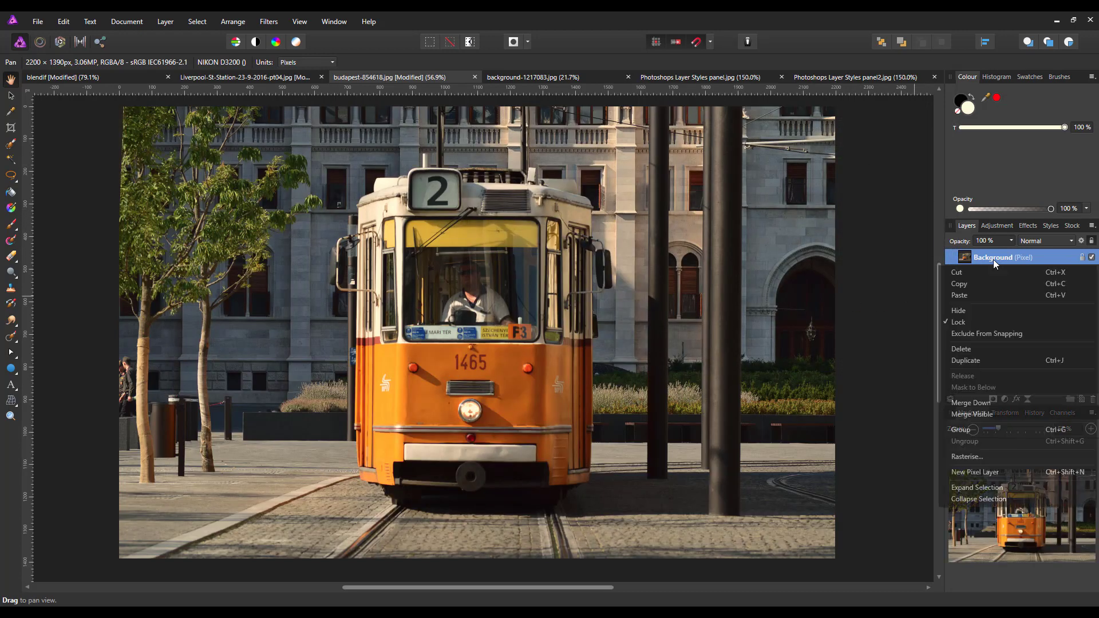
left_click(959, 284)
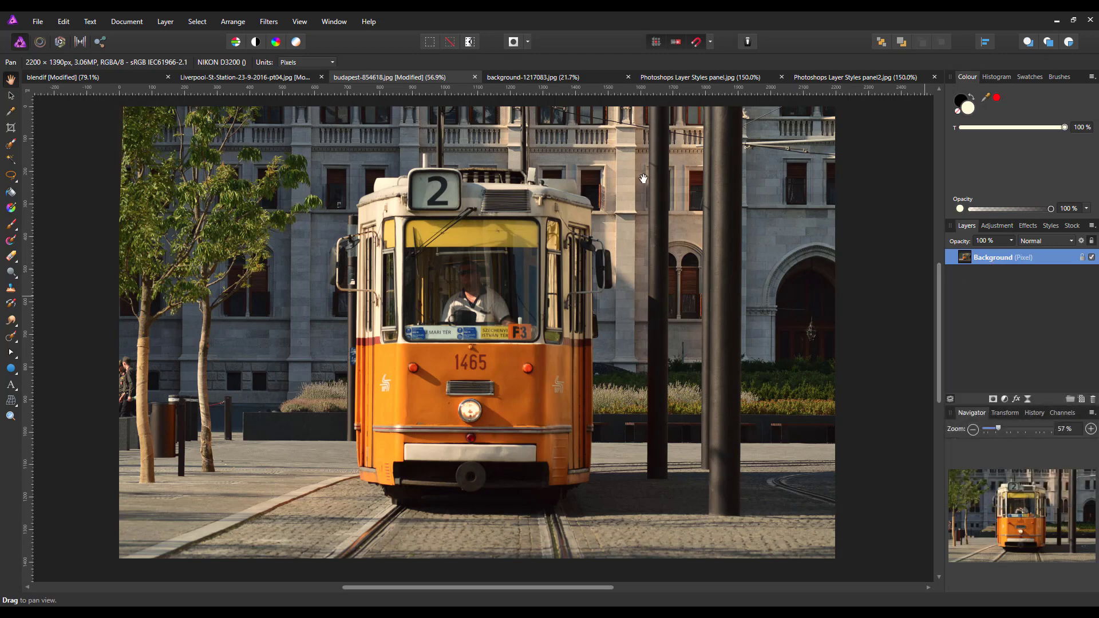
left_click(554, 78)
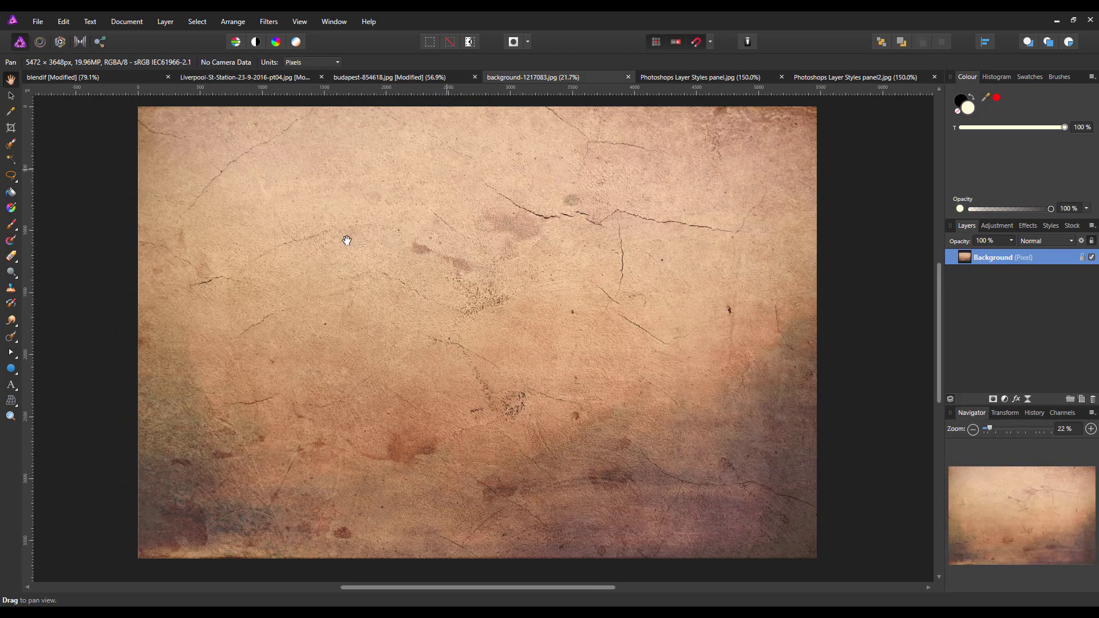
left_click(64, 22)
left_click(20, 94)
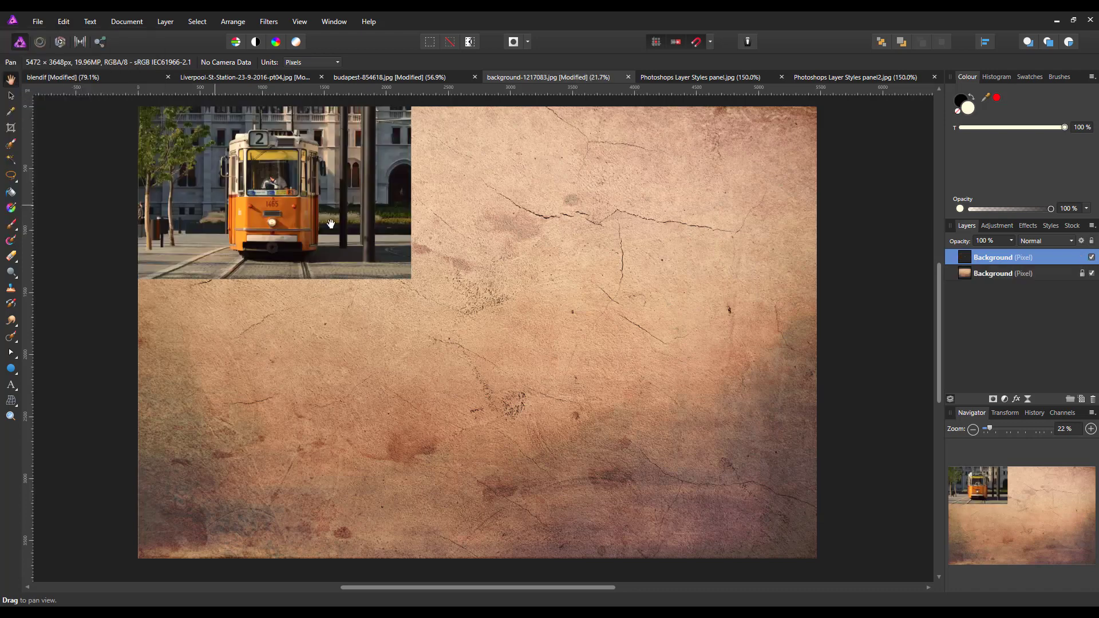
Step: Centre the pasted tram layer on the canvas and enlarge it proportionally until it covers the whole texture, leaving it selected
left_click(12, 97)
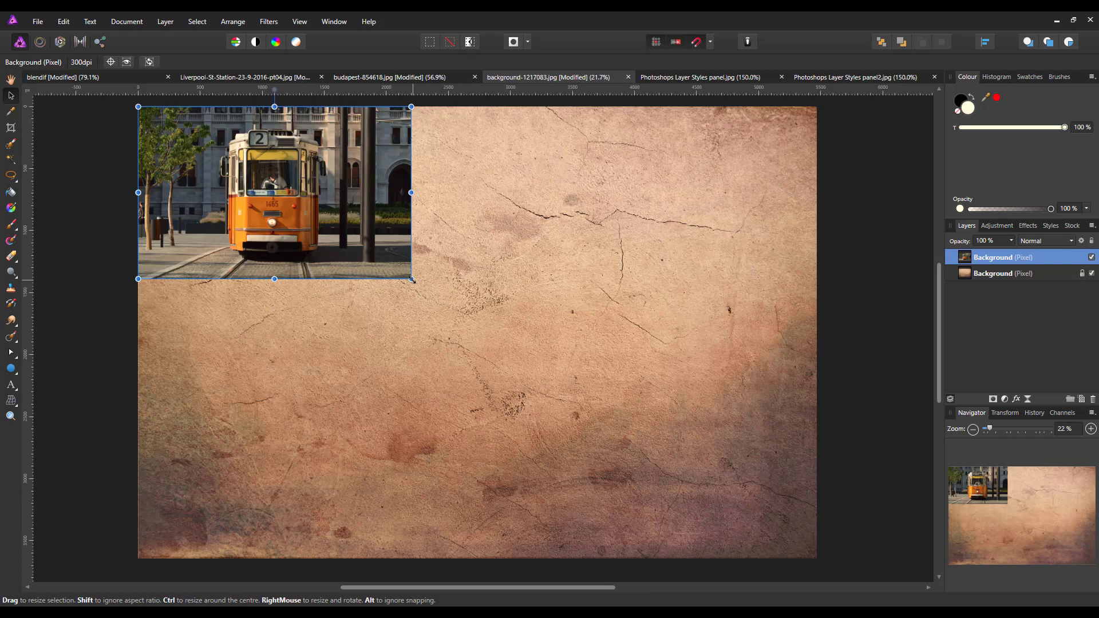
left_click_drag(300, 202, 504, 343)
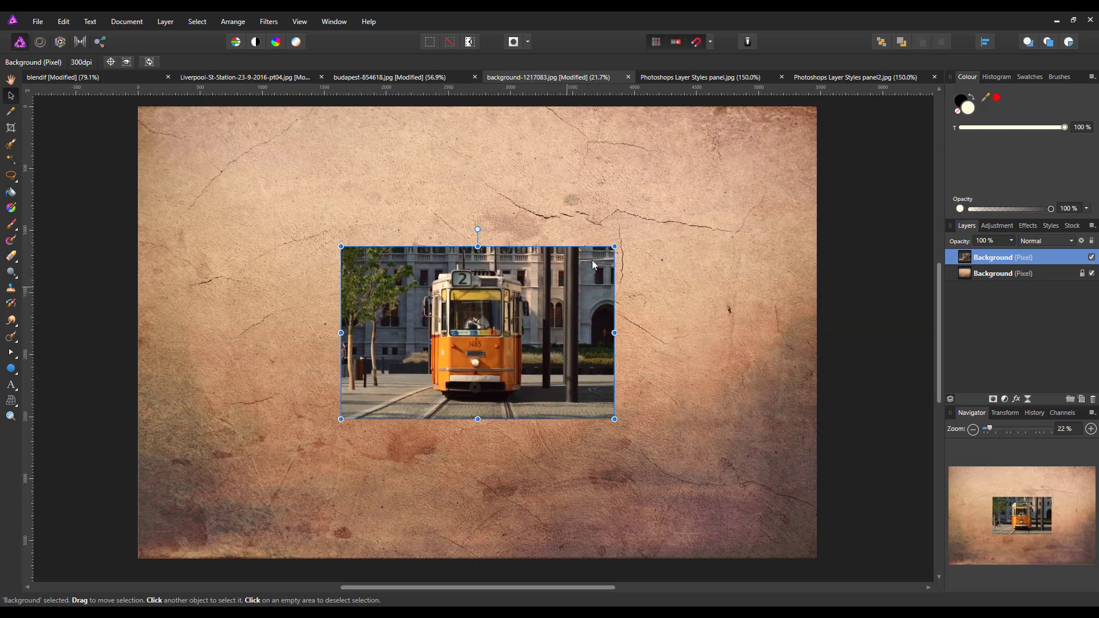
left_click_drag(614, 247, 841, 118)
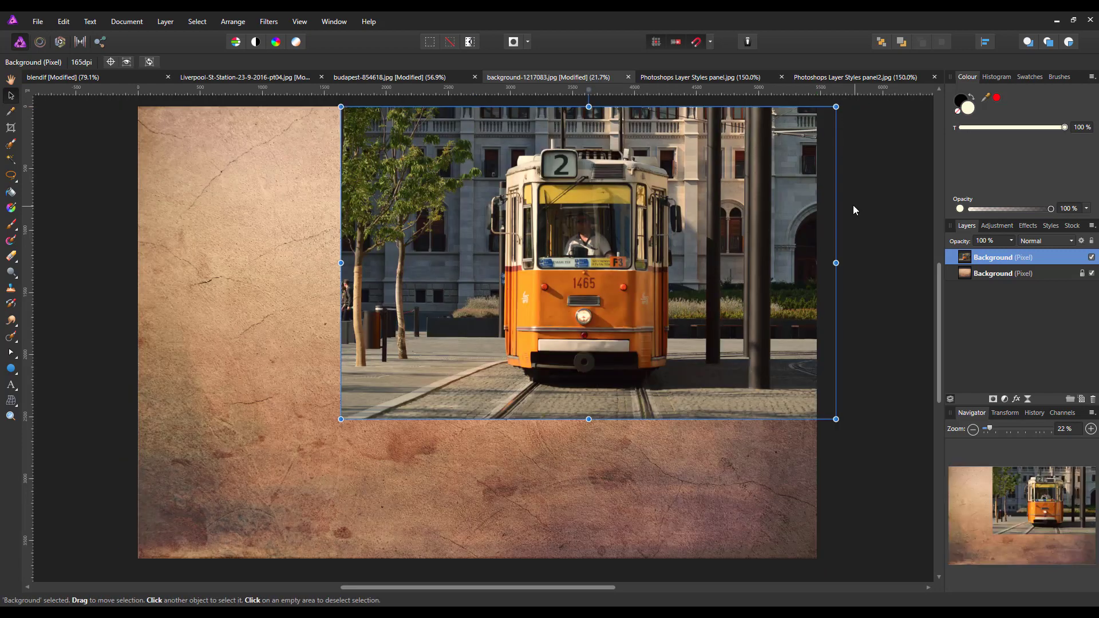
left_click_drag(596, 279, 489, 349)
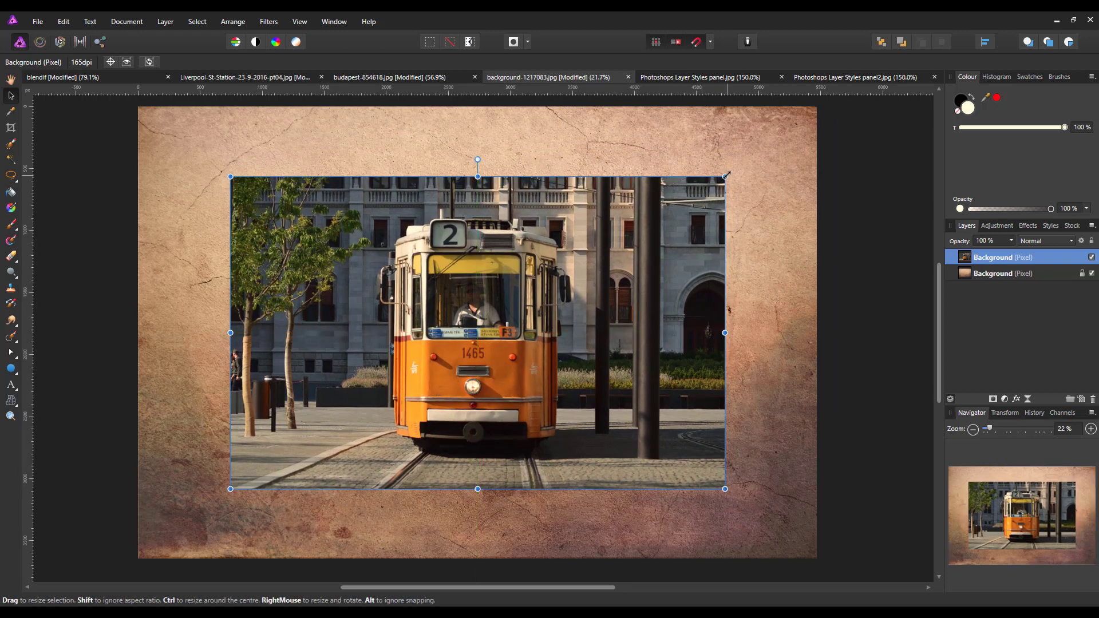
left_click_drag(726, 176, 851, 136)
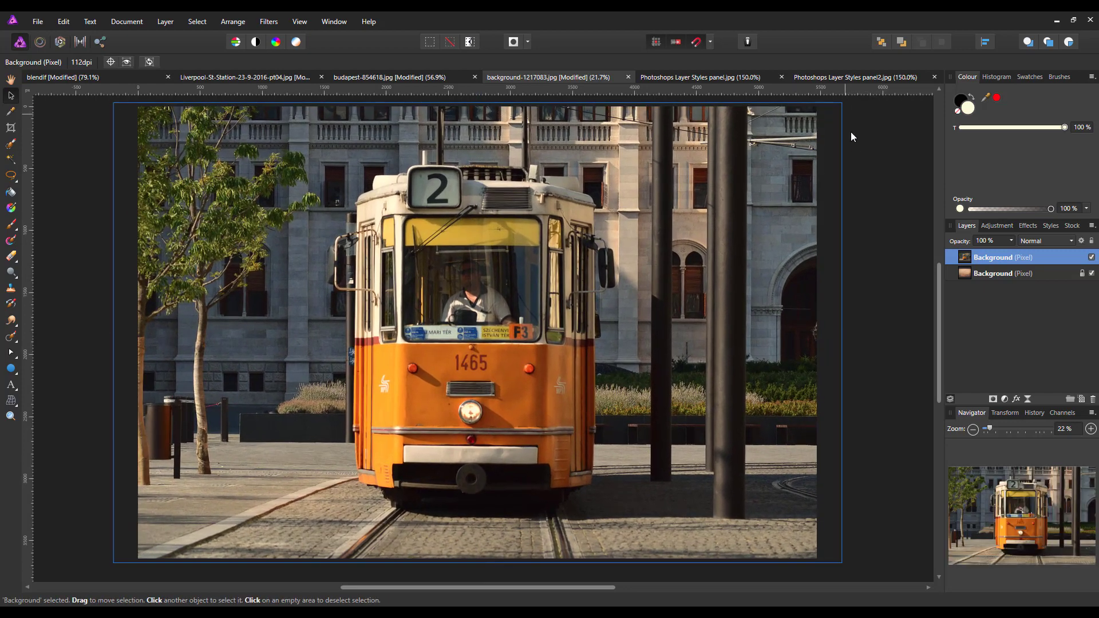
left_click(880, 296)
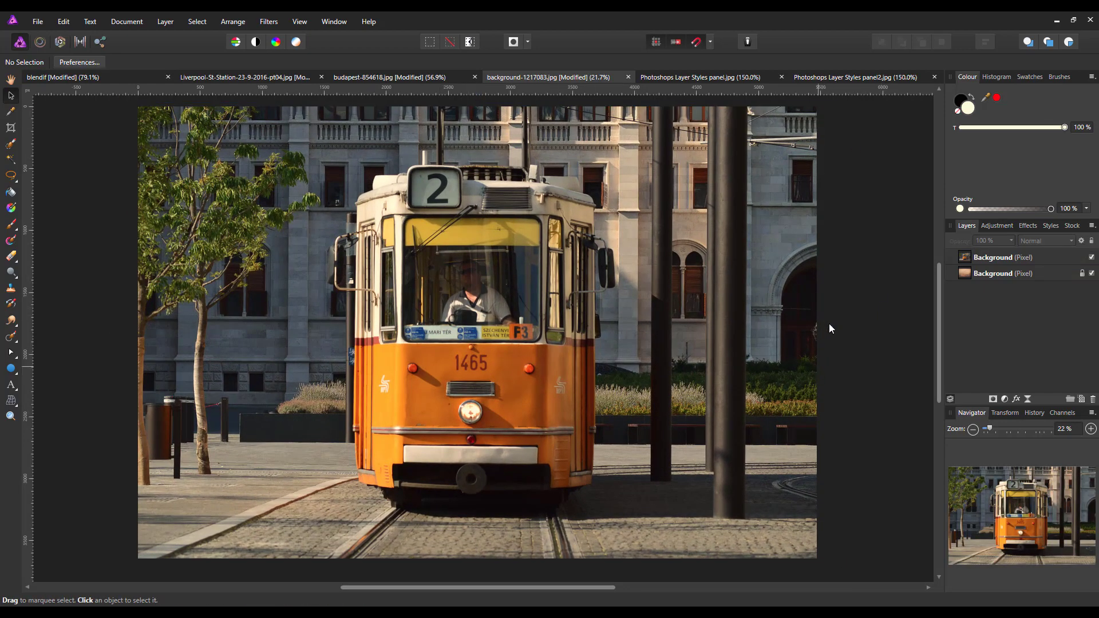
left_click(1040, 257)
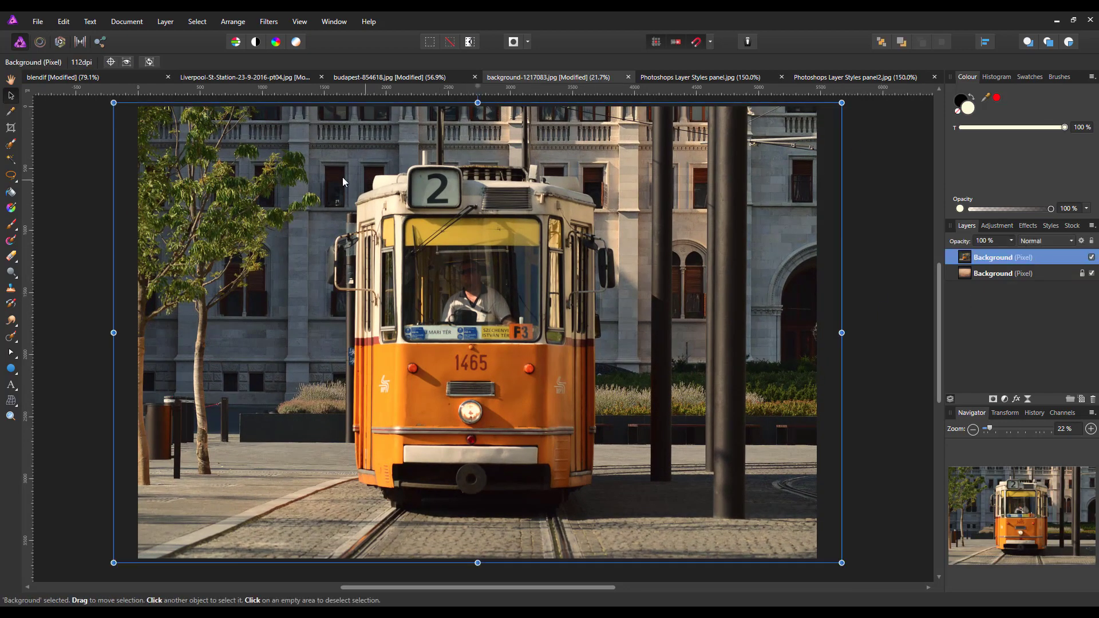
Step: Open the tram layer's blend options, uncover the tram, and try end nodes of the Master source and underlying composition ranges
left_click(1082, 240)
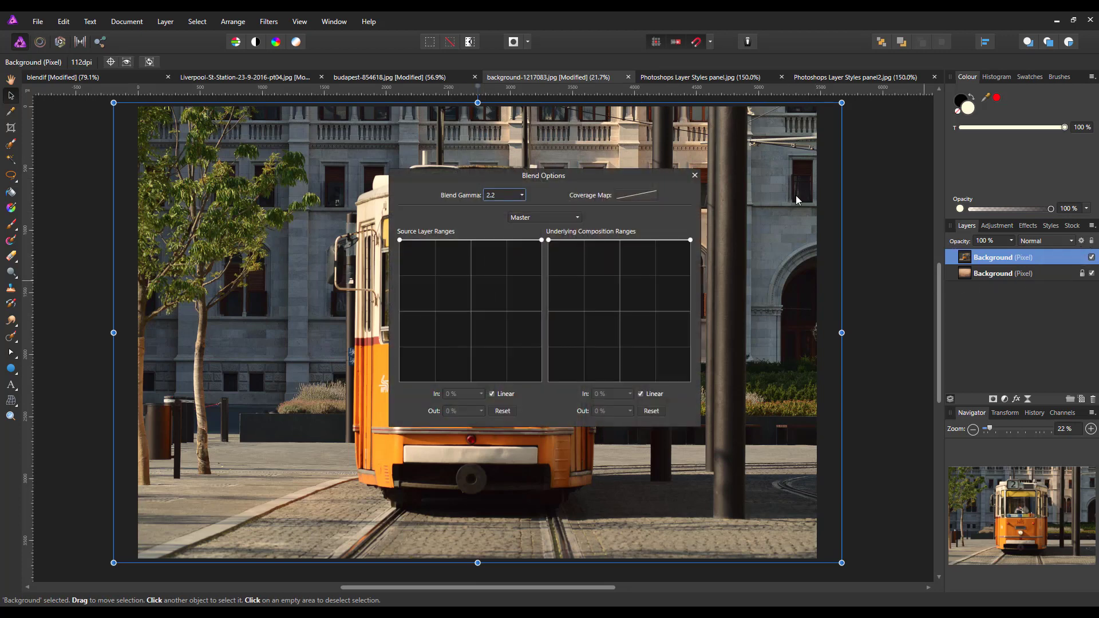
left_click_drag(584, 170, 912, 107)
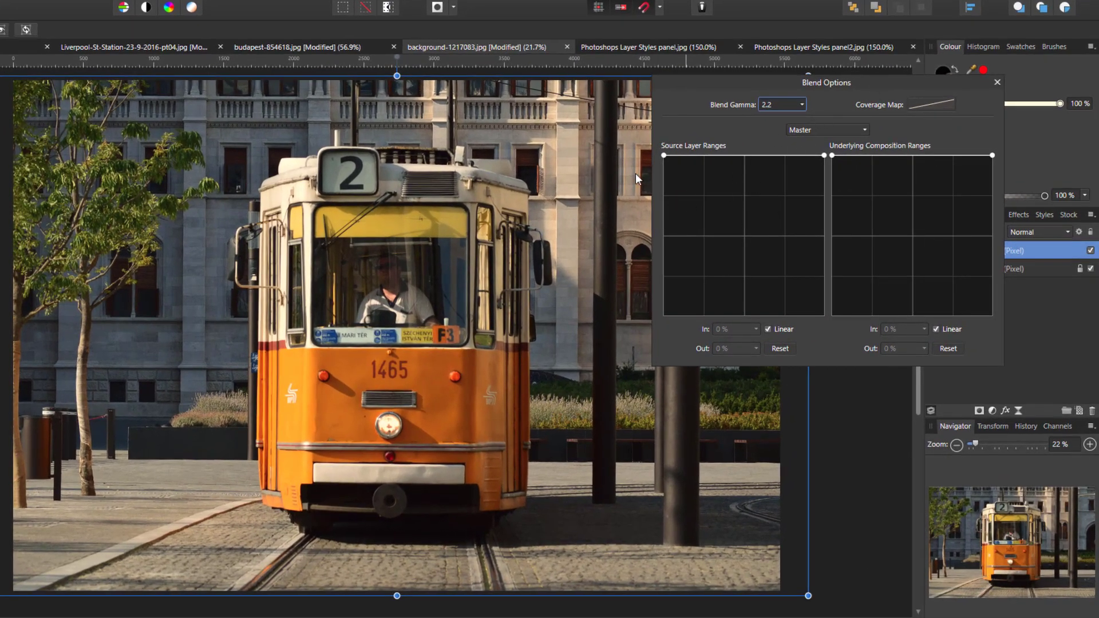
mouse_move(664, 155)
left_mouse_down()
mouse_move(644, 246)
mouse_move(645, 226)
mouse_move(644, 331)
mouse_move(656, 156)
left_mouse_up()
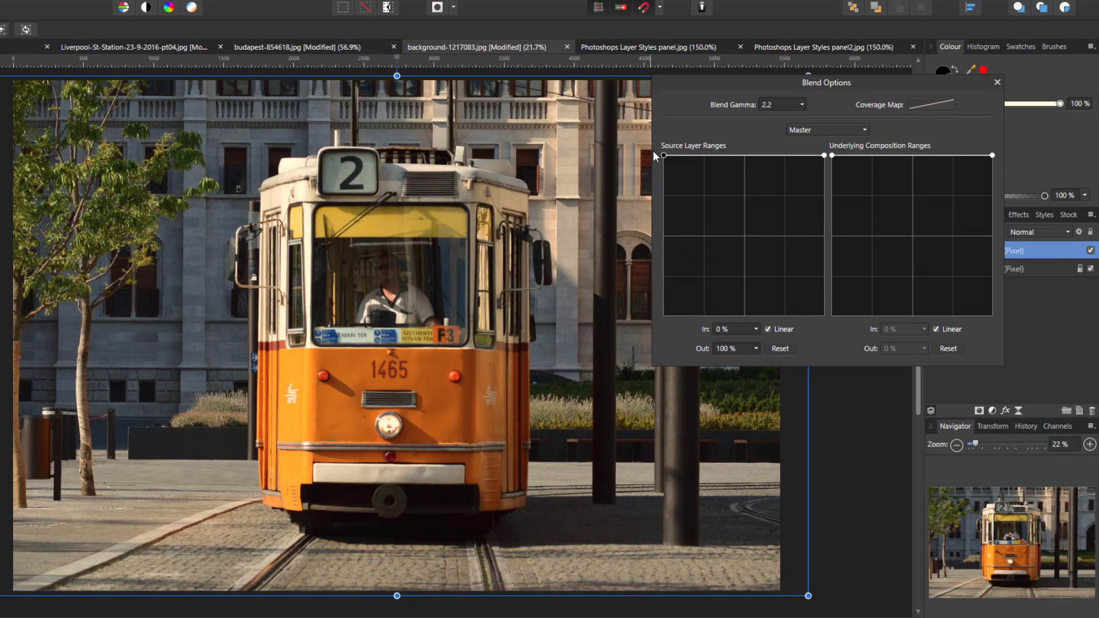
left_click(992, 154)
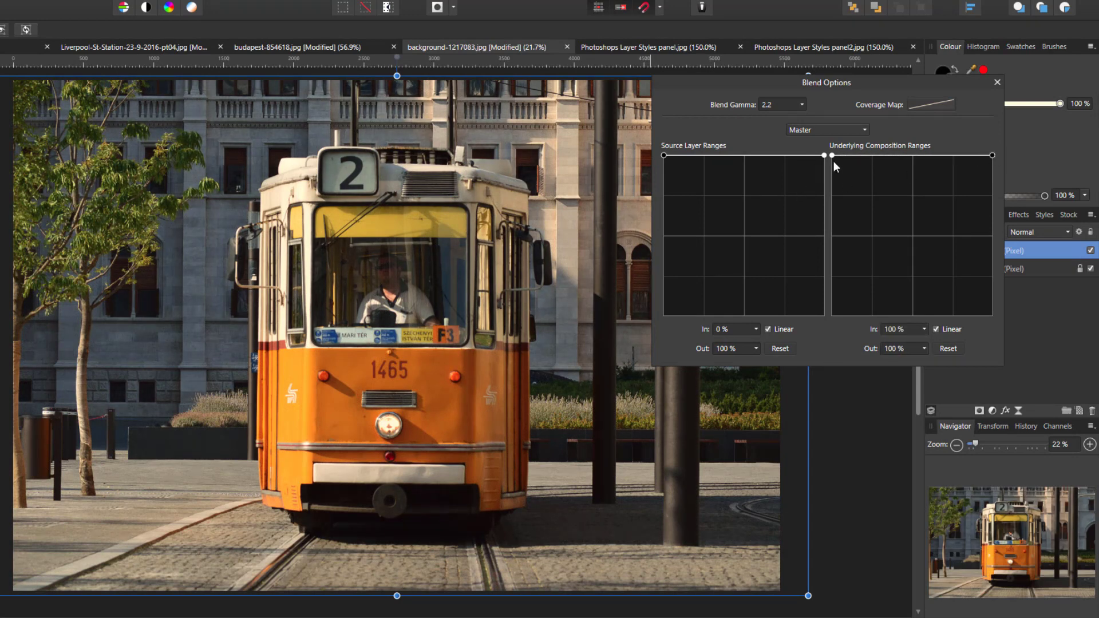
Step: Switch the blend ranges to the Blue channel and try the underlying range's shadow end at 0 % output, then return it to 100 %
left_click(861, 129)
left_click(799, 189)
left_click_drag(832, 155, 815, 330)
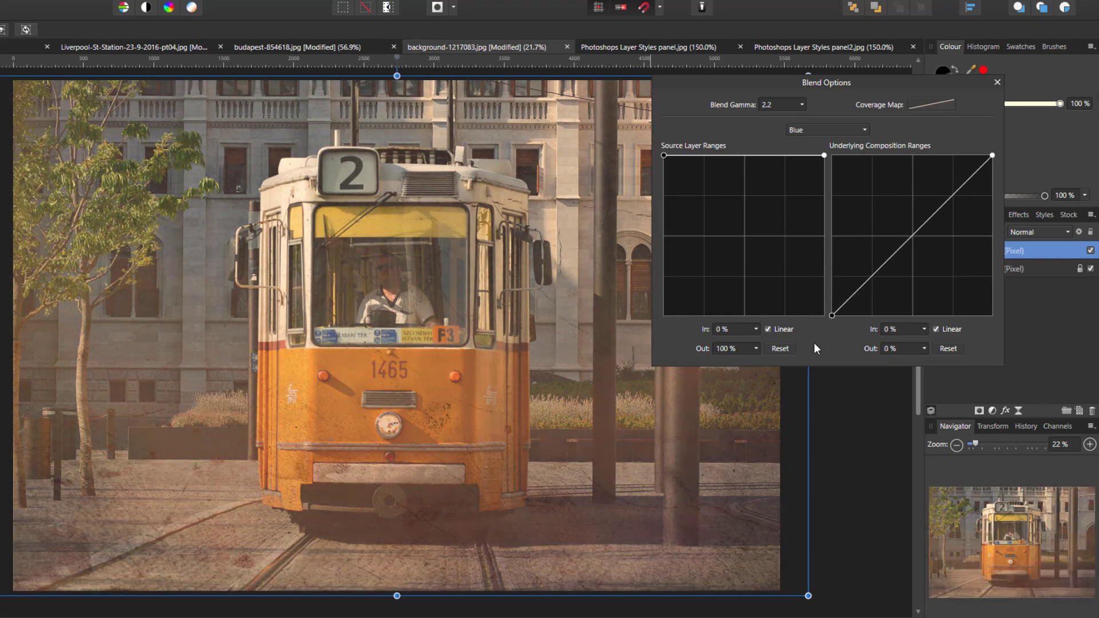
left_click_drag(815, 342, 809, 150)
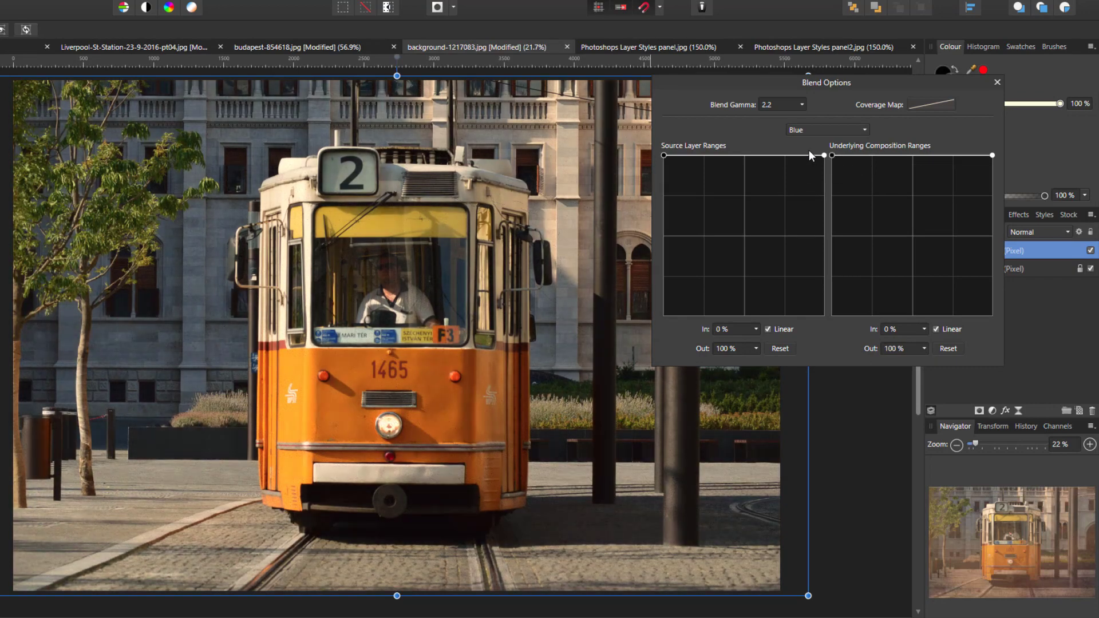
Step: Try moving the shadow, middle and highlight nodes of the Blue source layer range, then reset that range
mouse_move(663, 154)
left_mouse_down()
mouse_move(655, 324)
mouse_move(658, 156)
left_mouse_up()
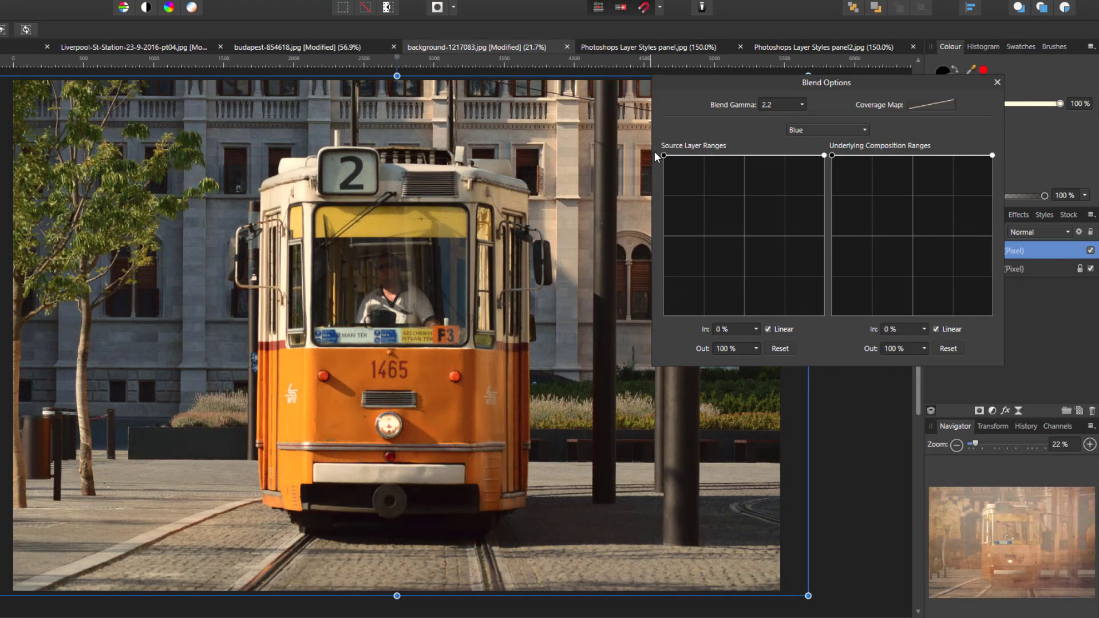
mouse_move(746, 155)
left_mouse_down()
mouse_move(749, 233)
mouse_move(748, 155)
left_mouse_up()
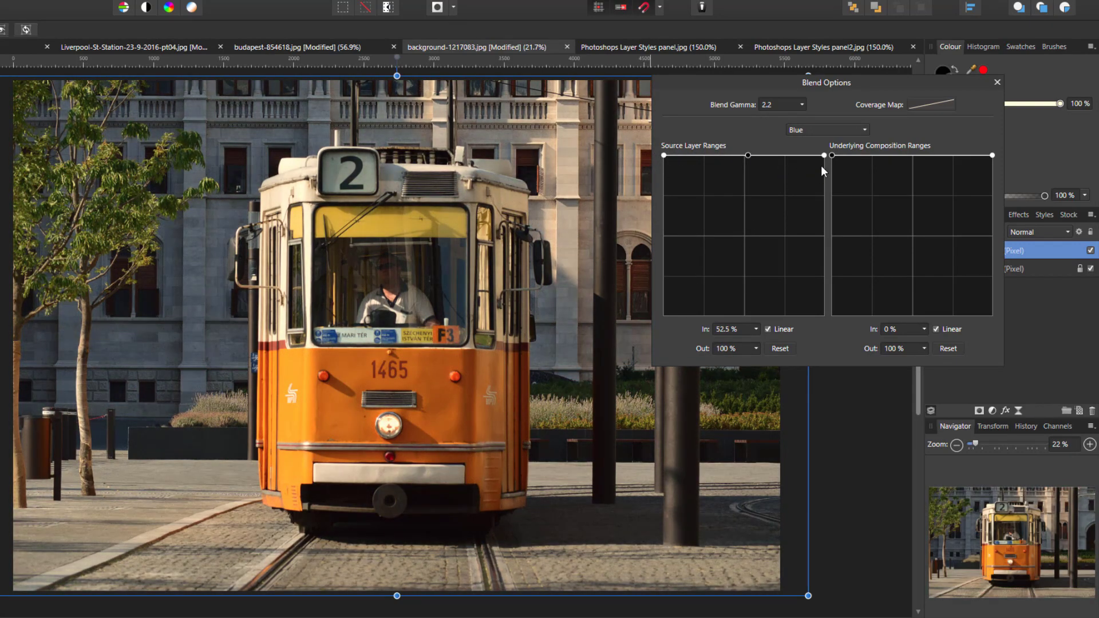
mouse_move(825, 154)
left_mouse_down()
mouse_move(829, 220)
mouse_move(819, 153)
left_mouse_up()
left_click(784, 347)
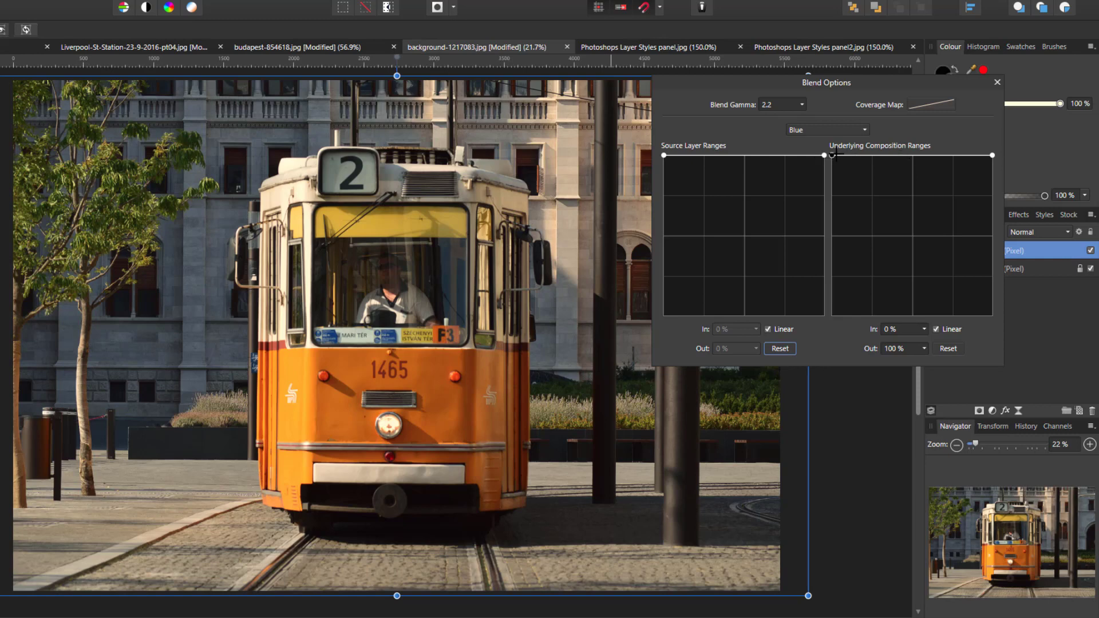
Step: Set the Blue underlying range's highlight end and the Blue source range's shadow end to 0 % output
mouse_move(831, 155)
left_mouse_down()
mouse_move(833, 171)
mouse_move(832, 155)
left_mouse_up()
left_click_drag(992, 155, 1009, 316)
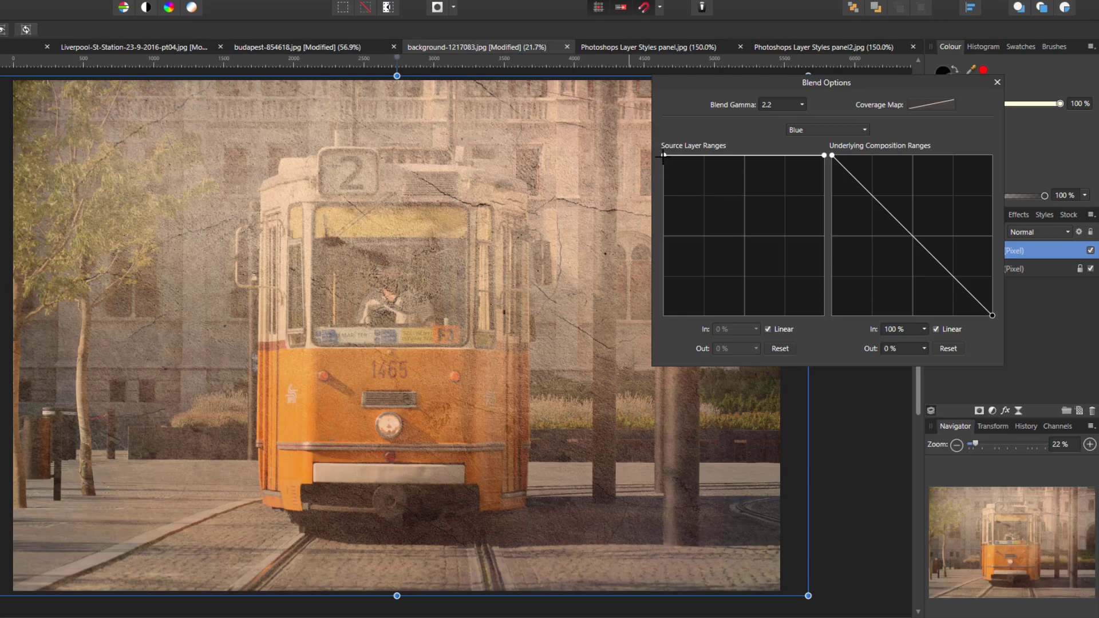
left_click_drag(664, 153, 650, 319)
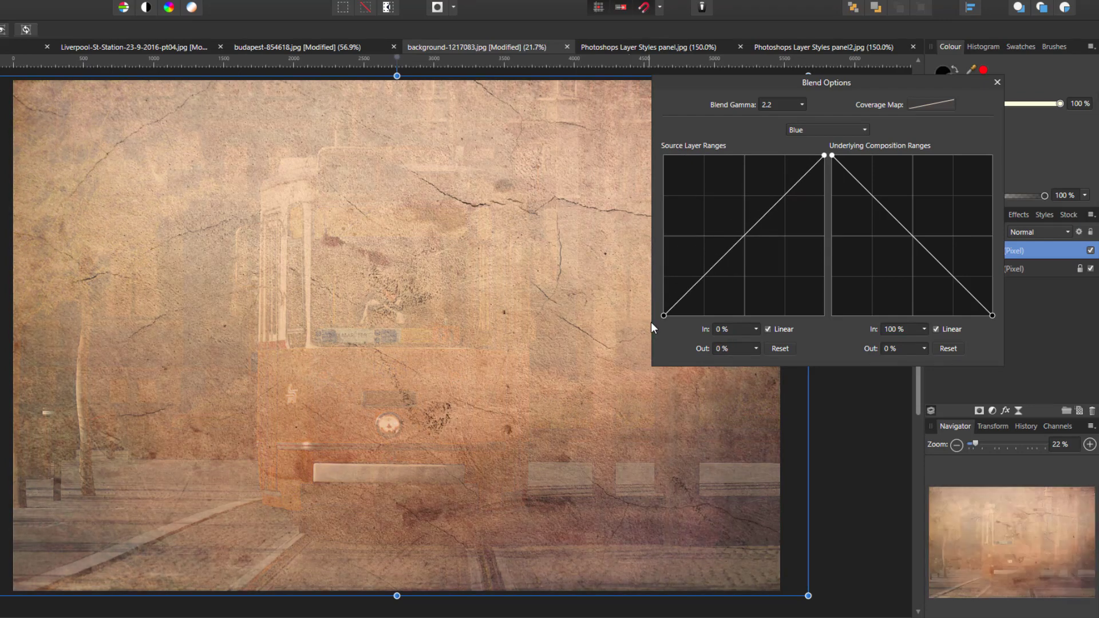
Step: Add a Blue source node at 12.5 % in, 45.1 % out and an underlying node at 69.9 % in, 76.2 % out, then close the blend options
left_click_drag(744, 234, 717, 191)
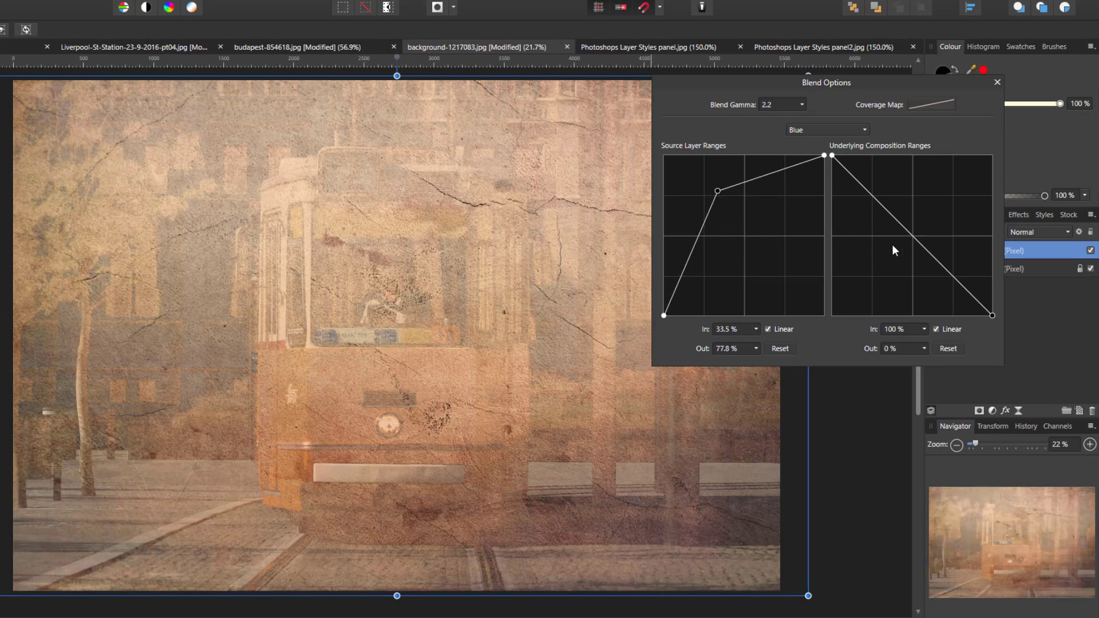
left_click_drag(920, 240, 944, 194)
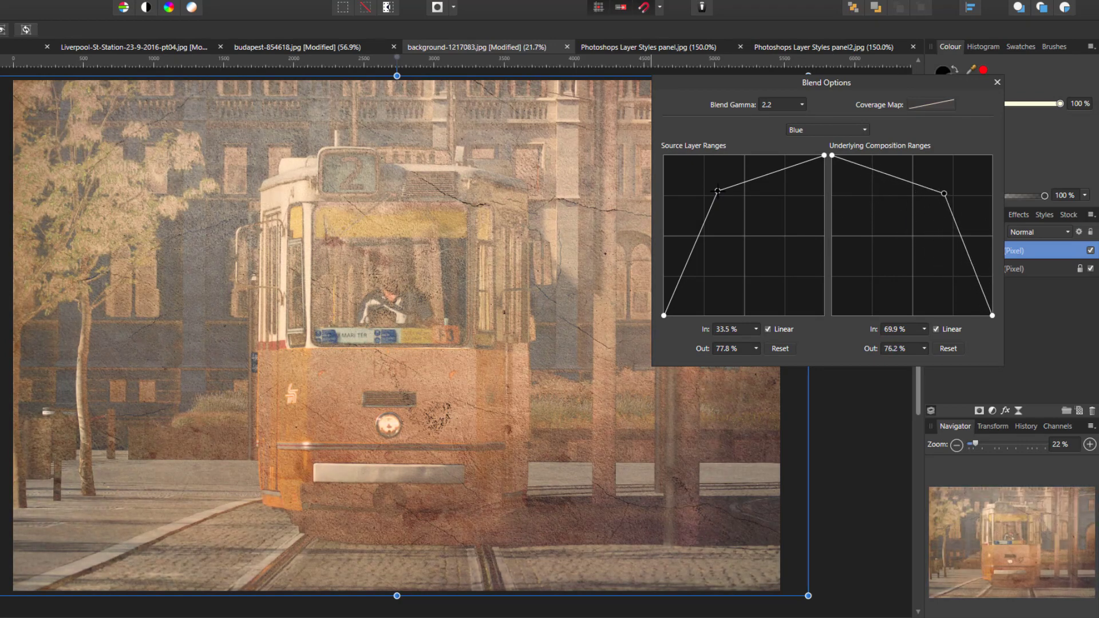
left_click_drag(718, 190, 685, 242)
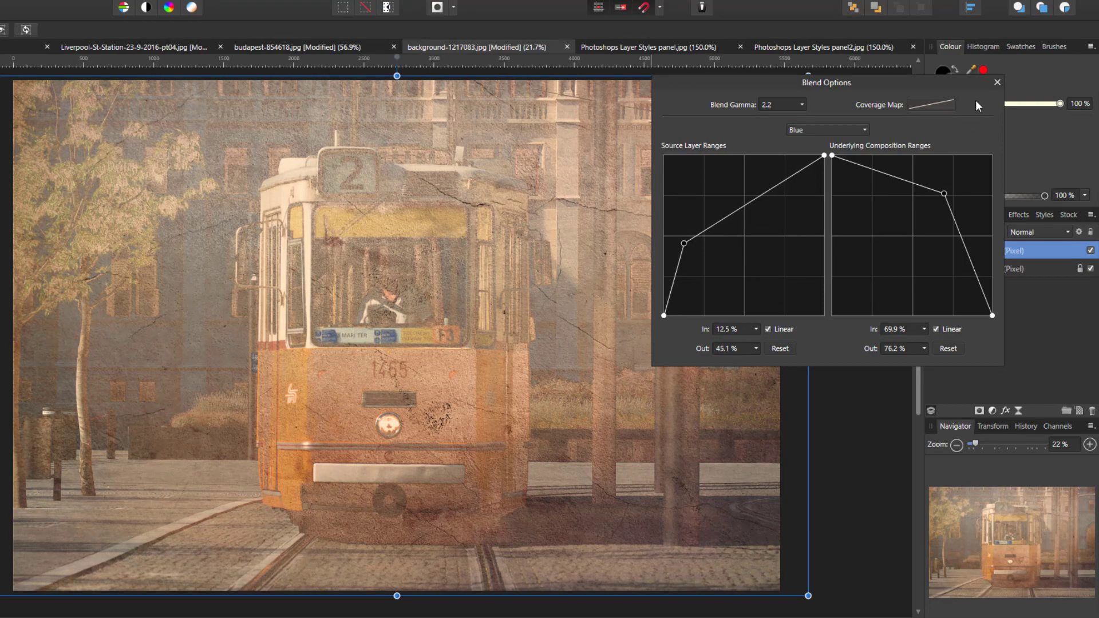
left_click(997, 83)
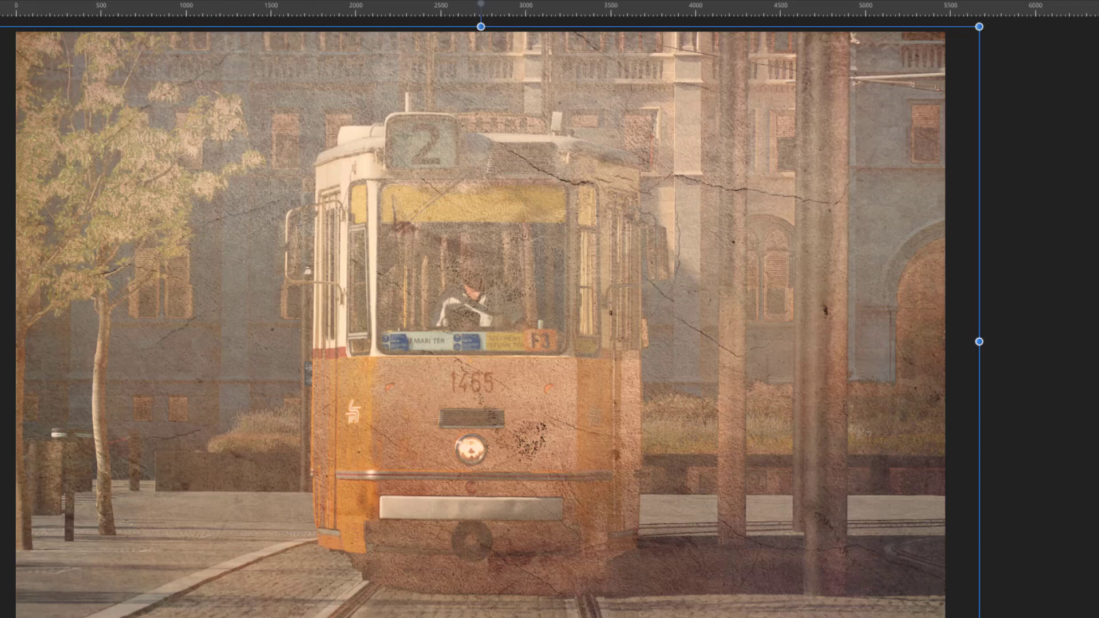
Step: Hide the tram layer's transform handles by switching to the Pan tool, and set the layer's blend mode to Overlay
key("h")
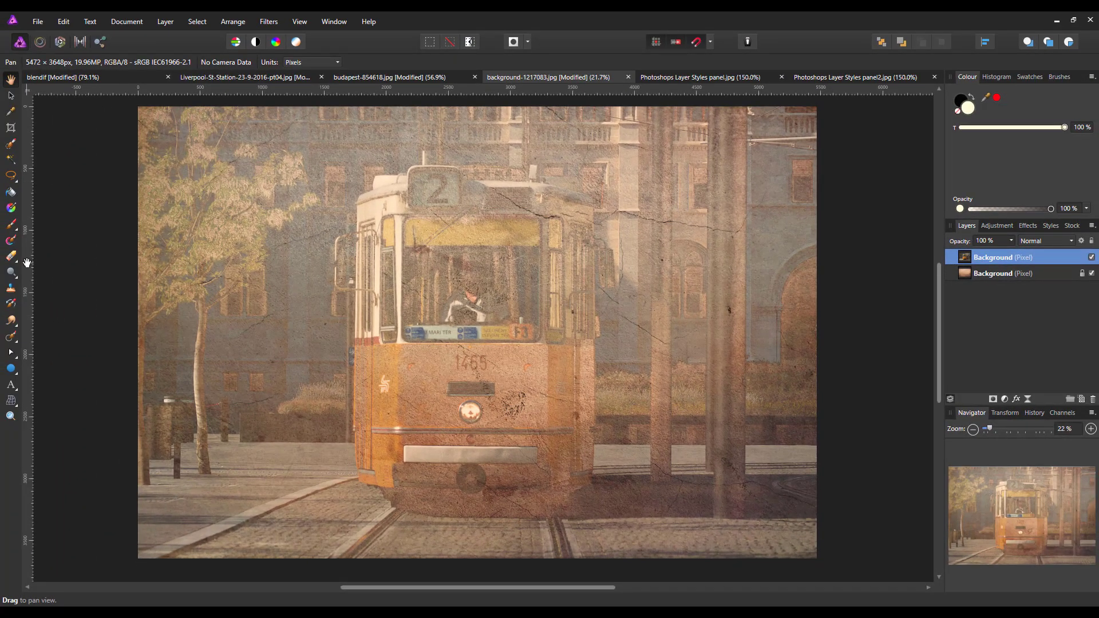
left_click(1073, 241)
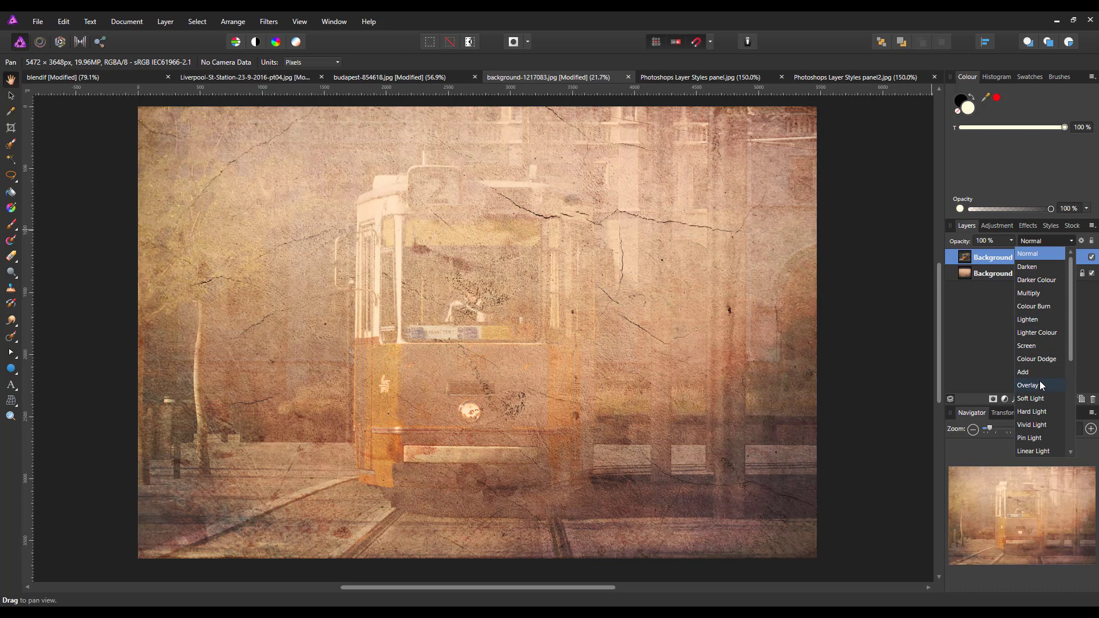
left_click(1040, 385)
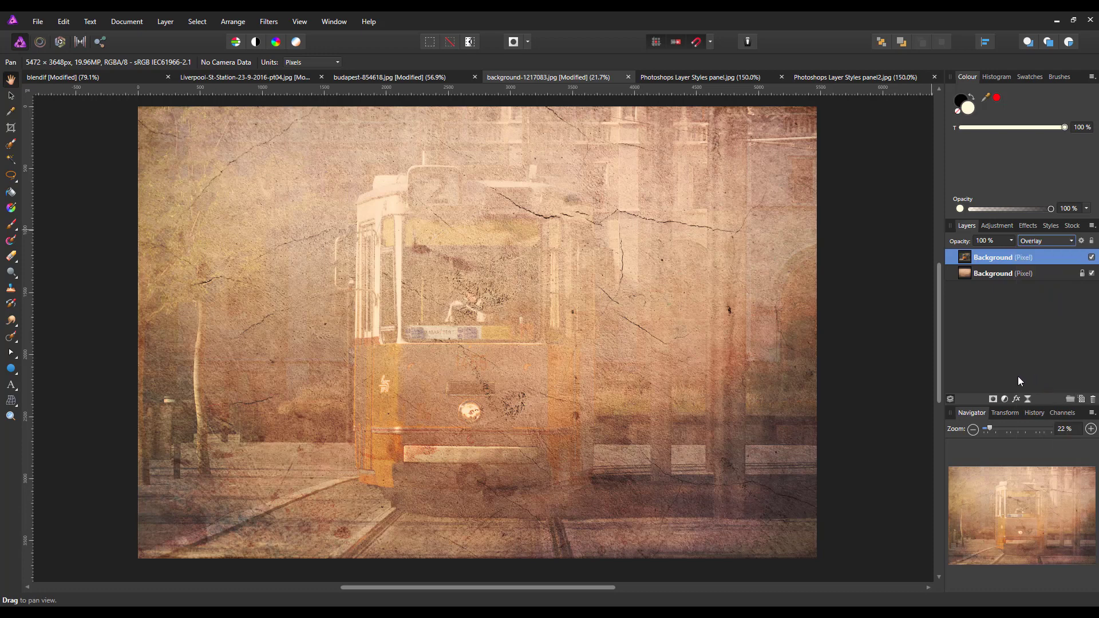